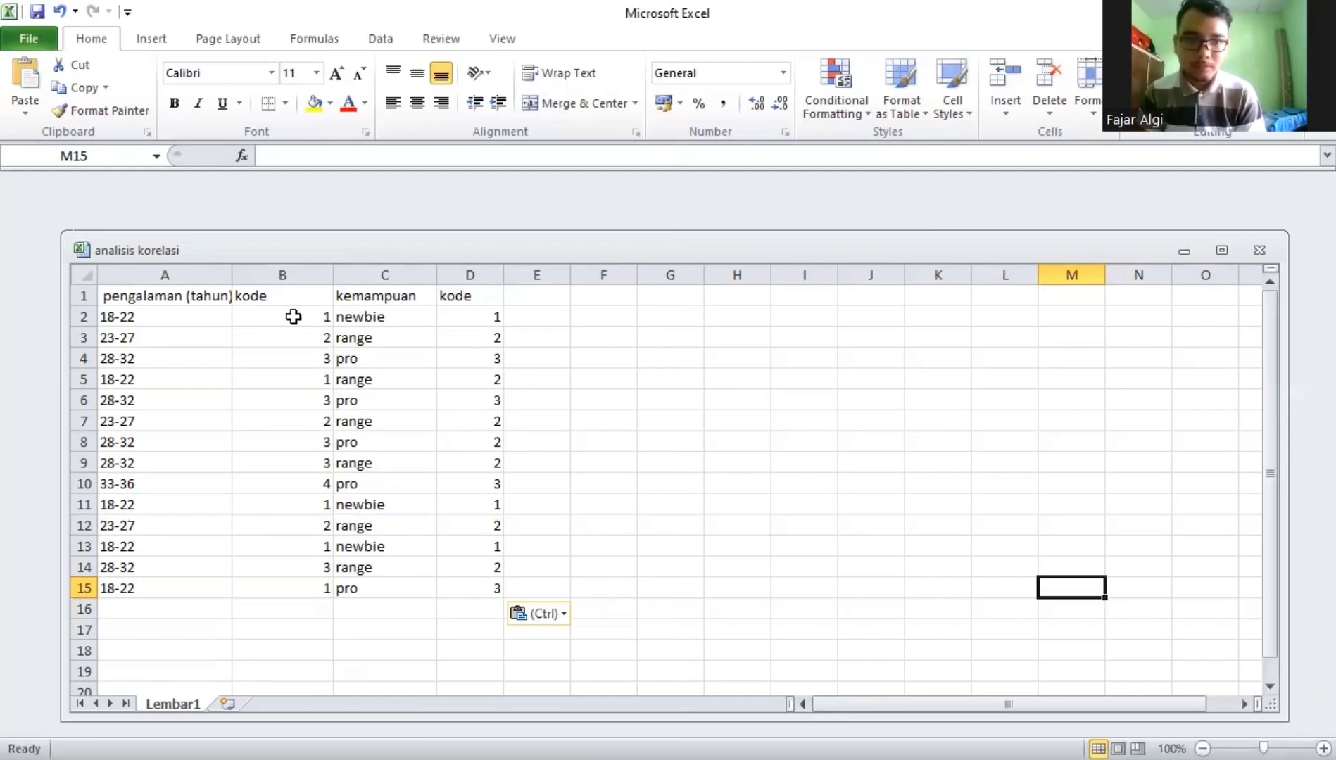
Copy the experience codes in B2:B15 of the Excel sheet and paste them into the first column of the SPSS Data Editor
{"action": "left_click_drag", "start_coordinate": [312, 315], "coordinate": [319, 583]}
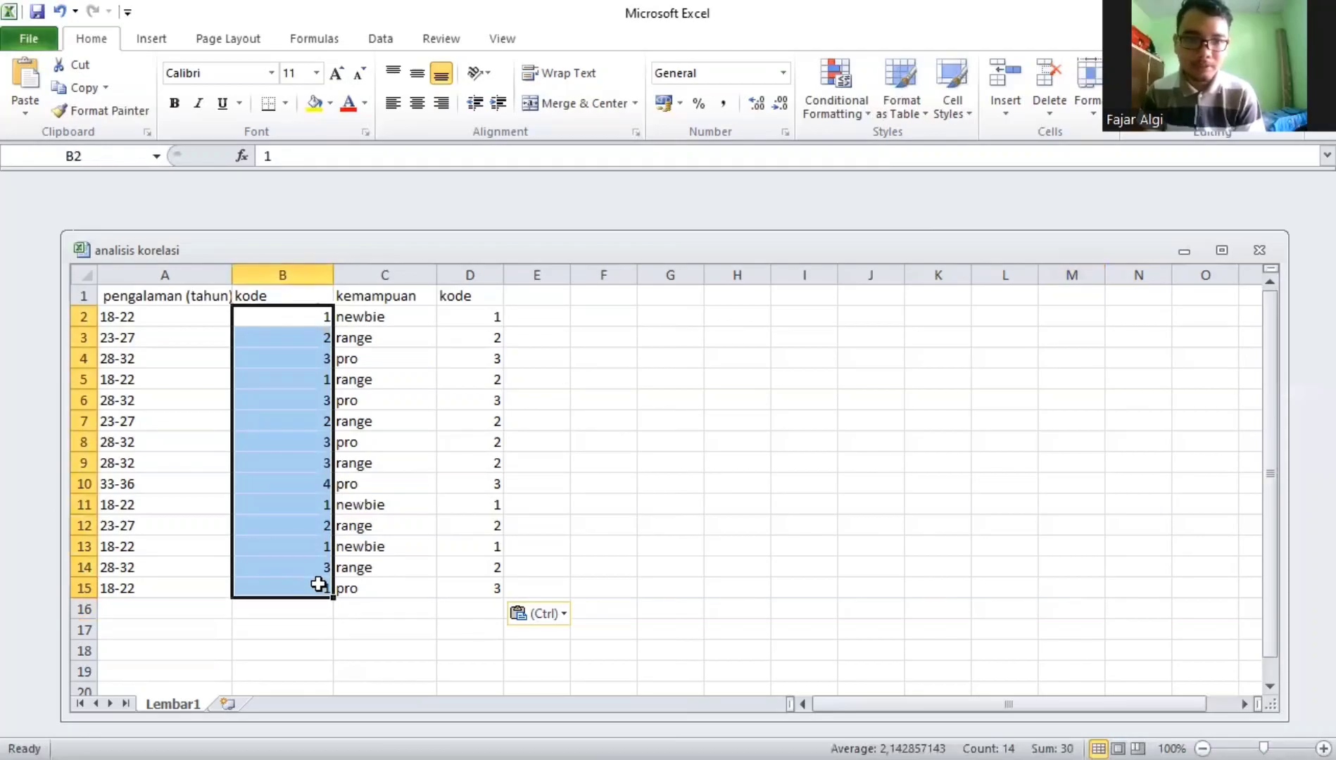
{"action": "right_click", "coordinate": [386, 250]}
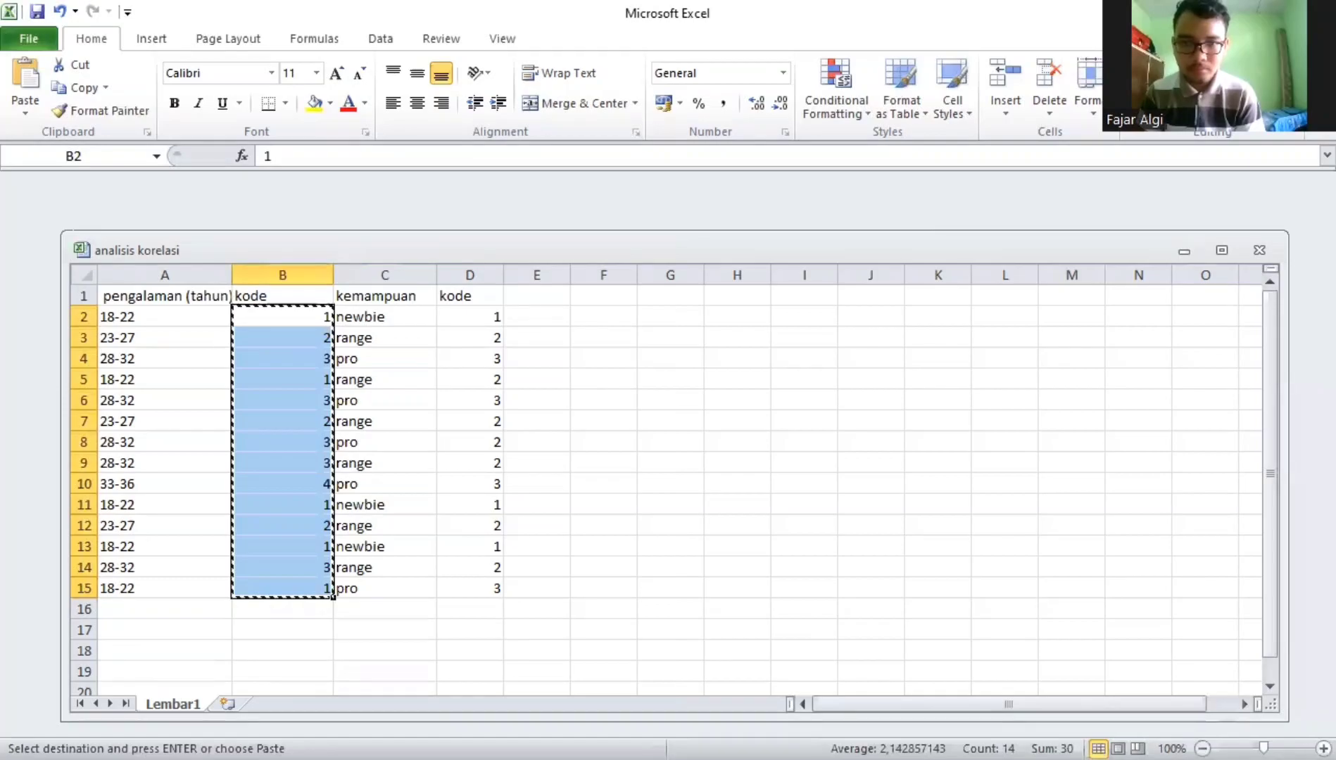
{"action": "key", "text": "alt+Tab"}
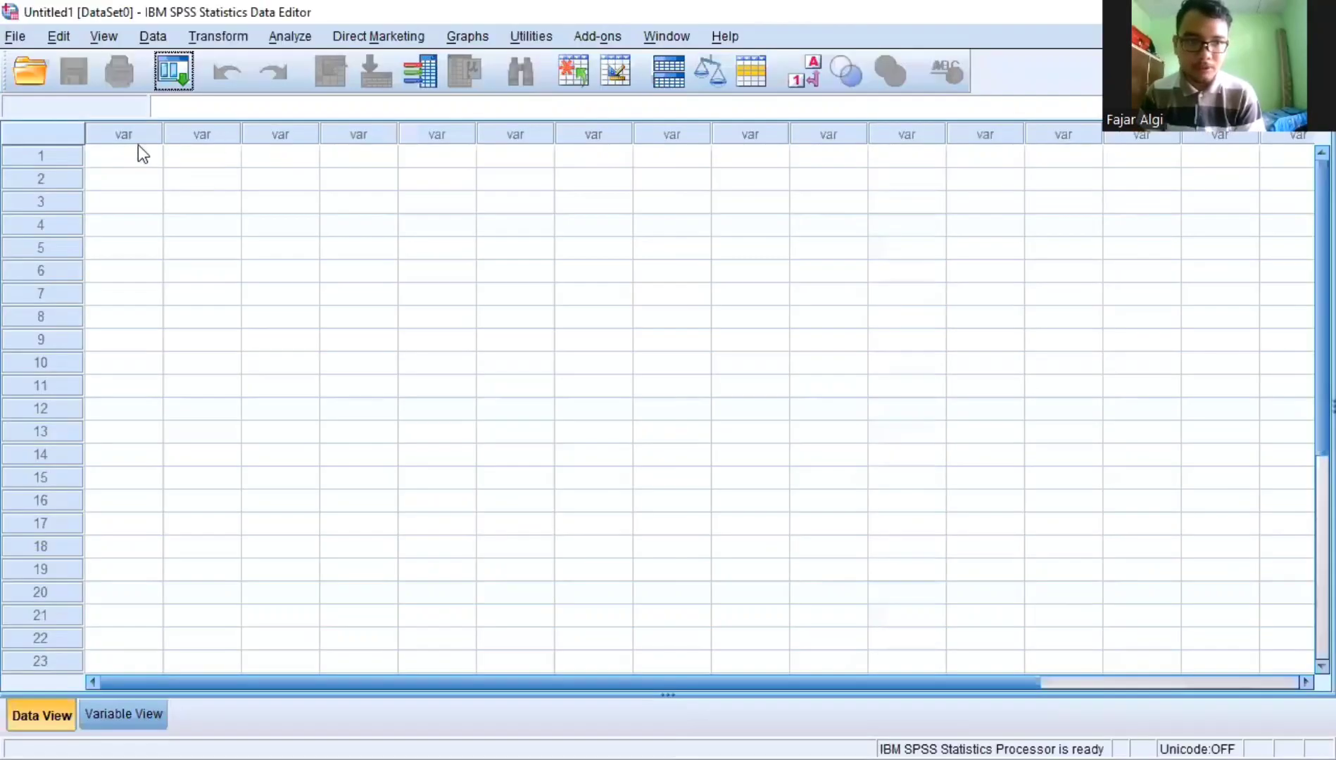
{"action": "left_click", "coordinate": [130, 156]}
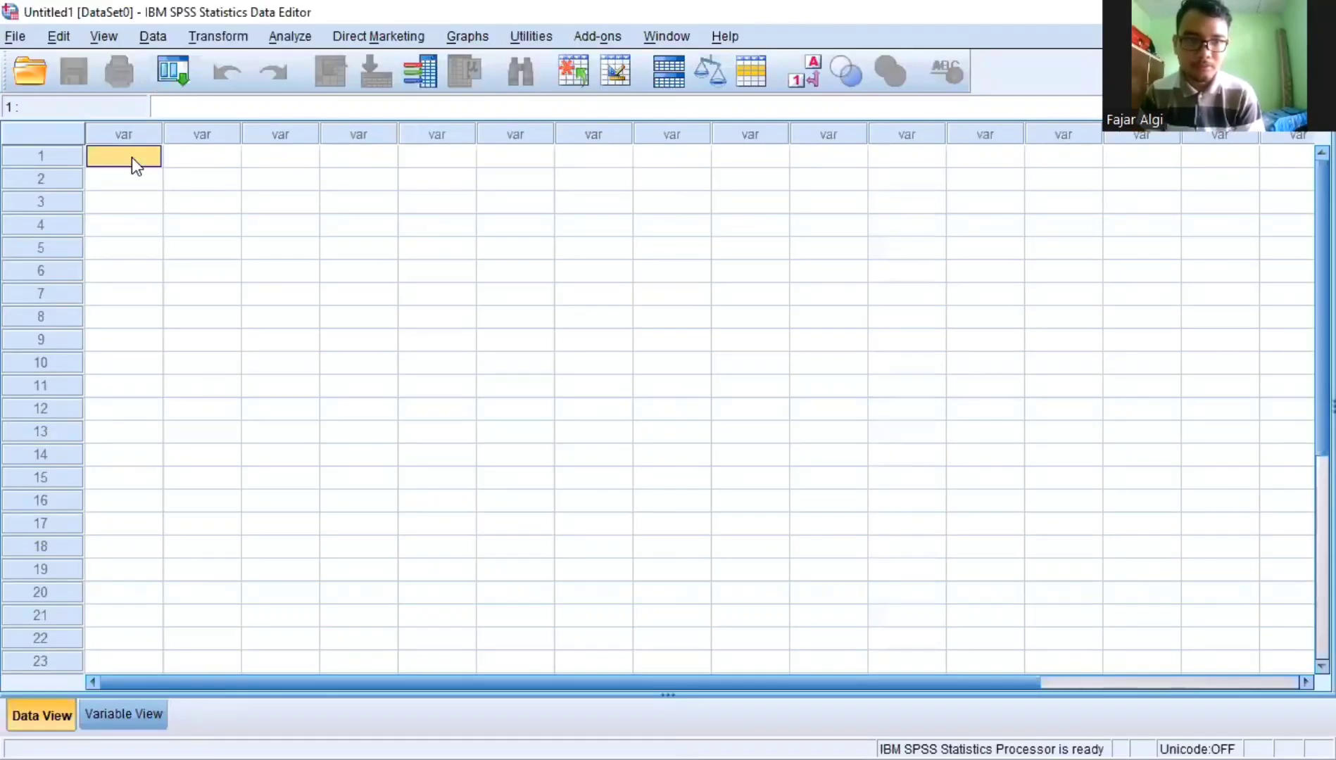
{"action": "right_click", "coordinate": [146, 166]}
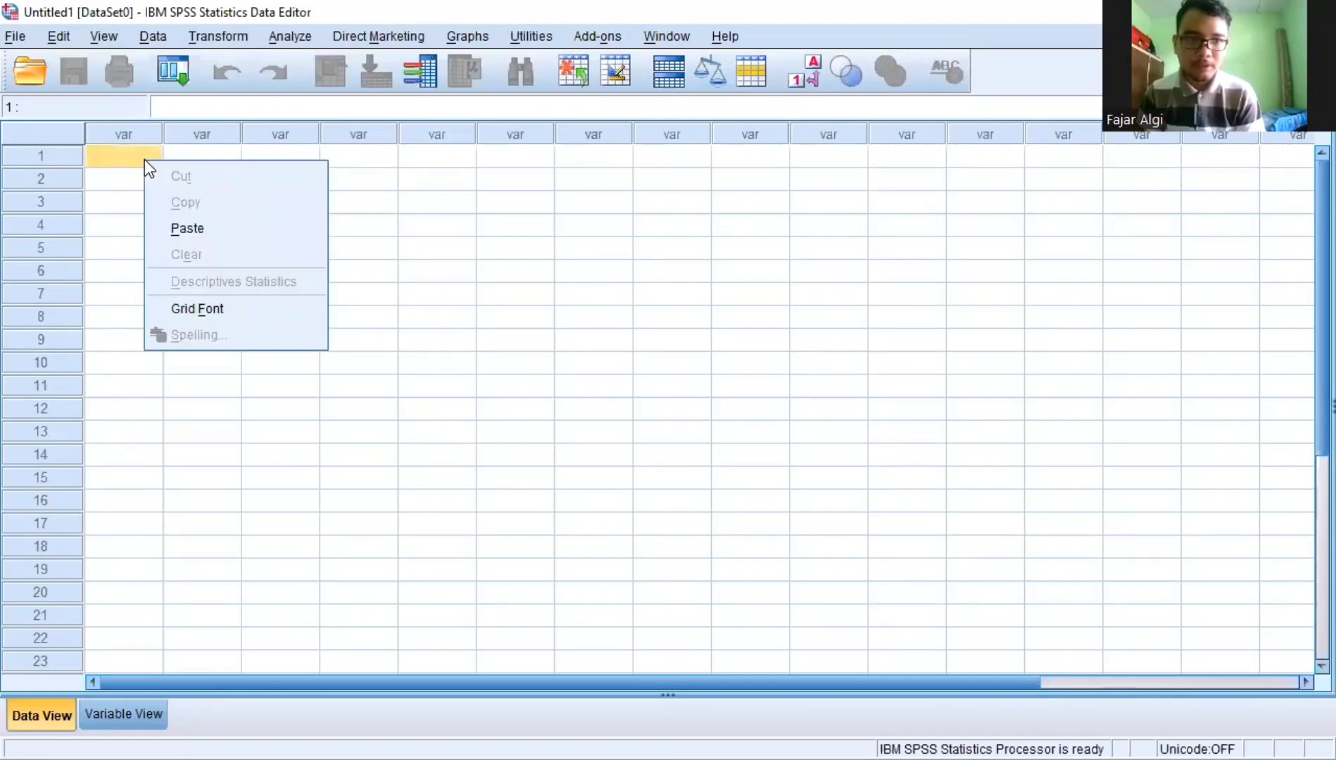
{"action": "left_click", "coordinate": [188, 227]}
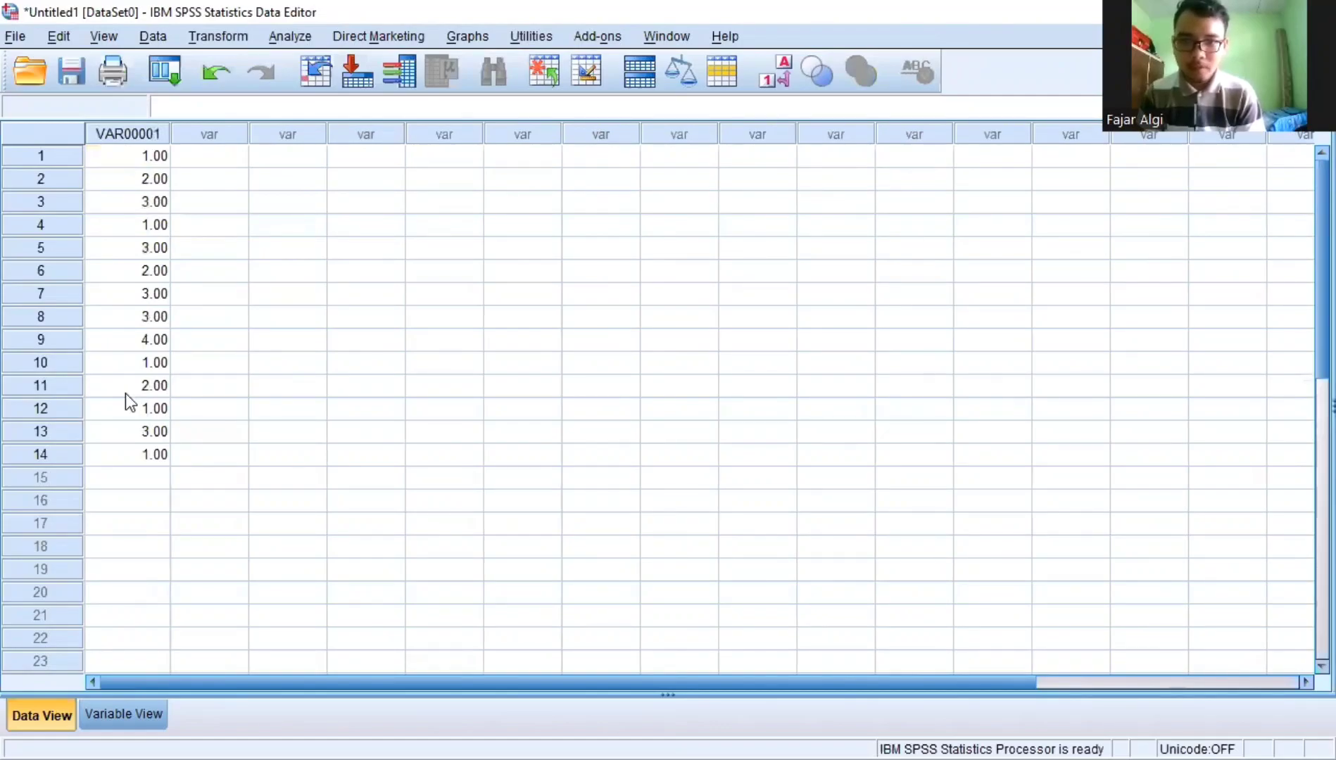
Copy the kemampuan codes from column D of the Excel sheet, starting at D2, and paste them into the second SPSS data column
{"action": "key", "text": "alt+Tab"}
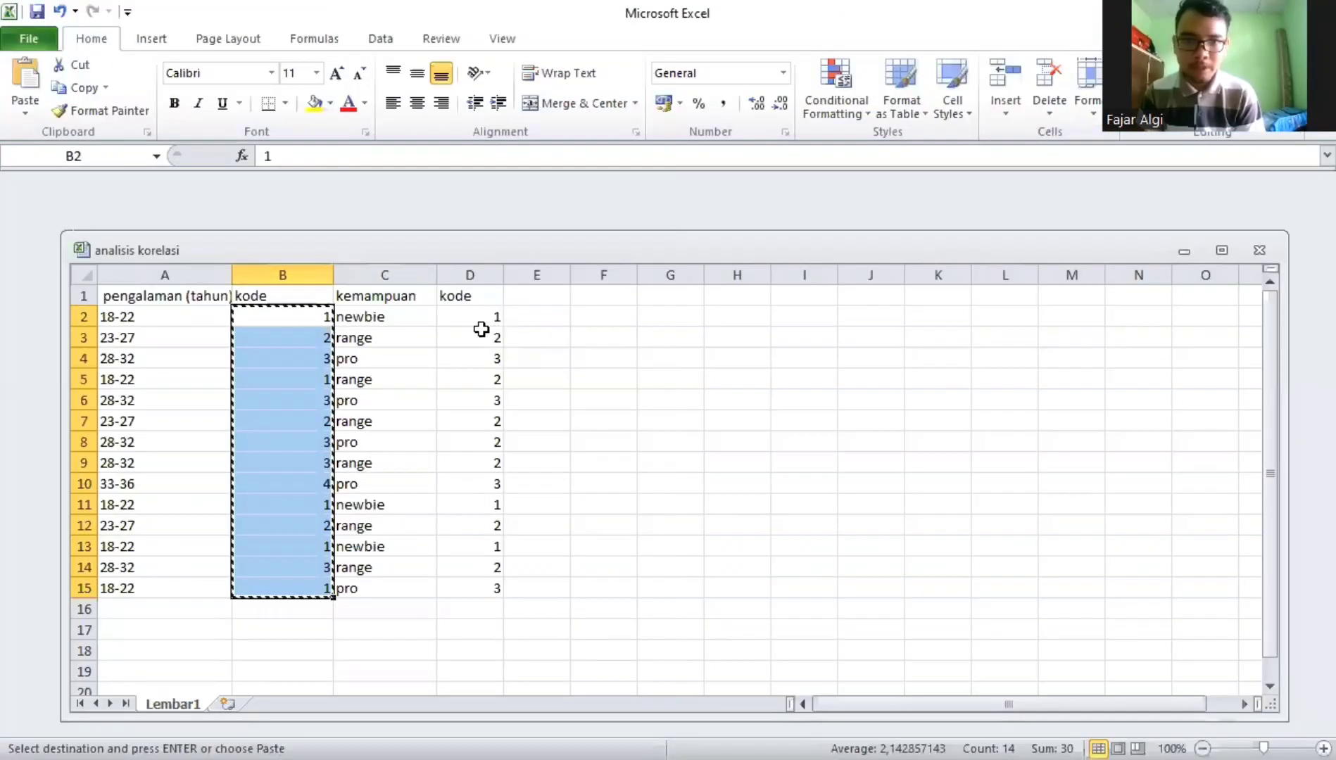
{"action": "left_click_drag", "start_coordinate": [478, 318], "coordinate": [494, 596]}
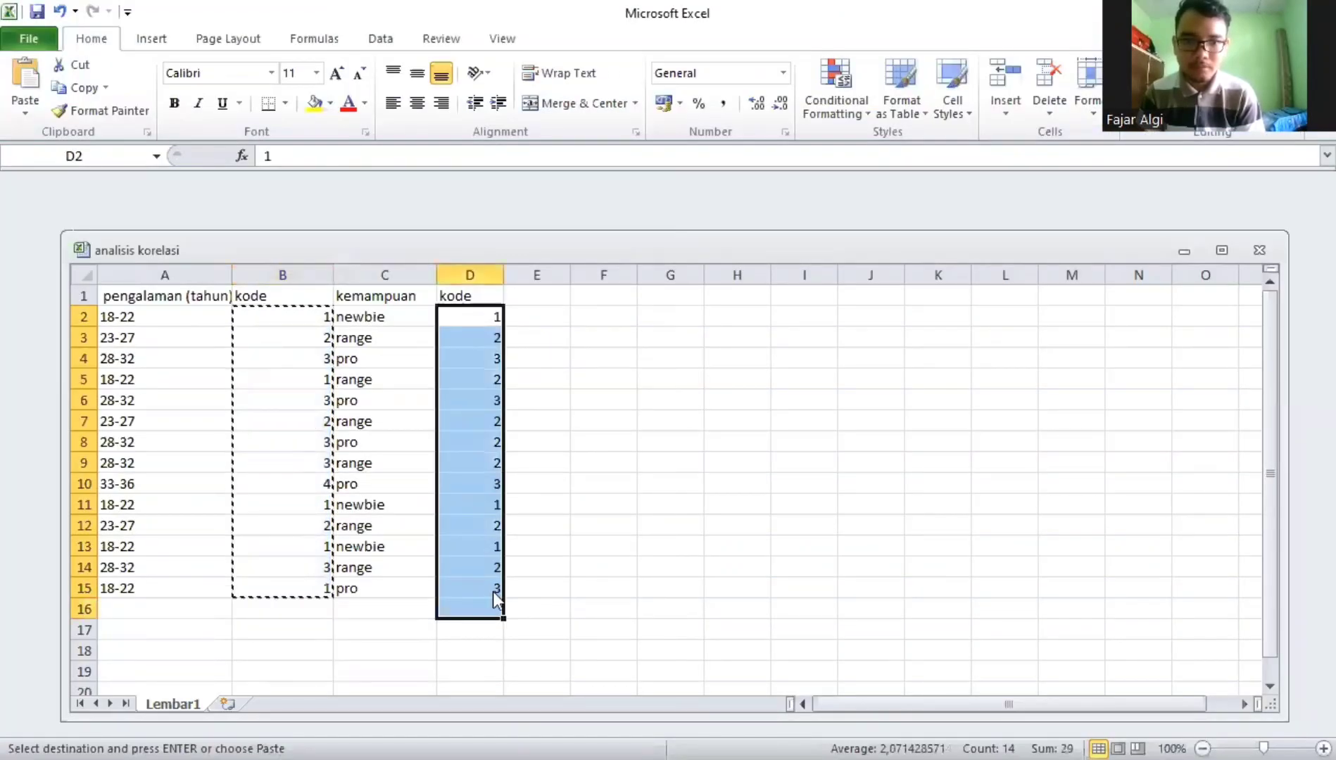
{"action": "right_click", "coordinate": [544, 260]}
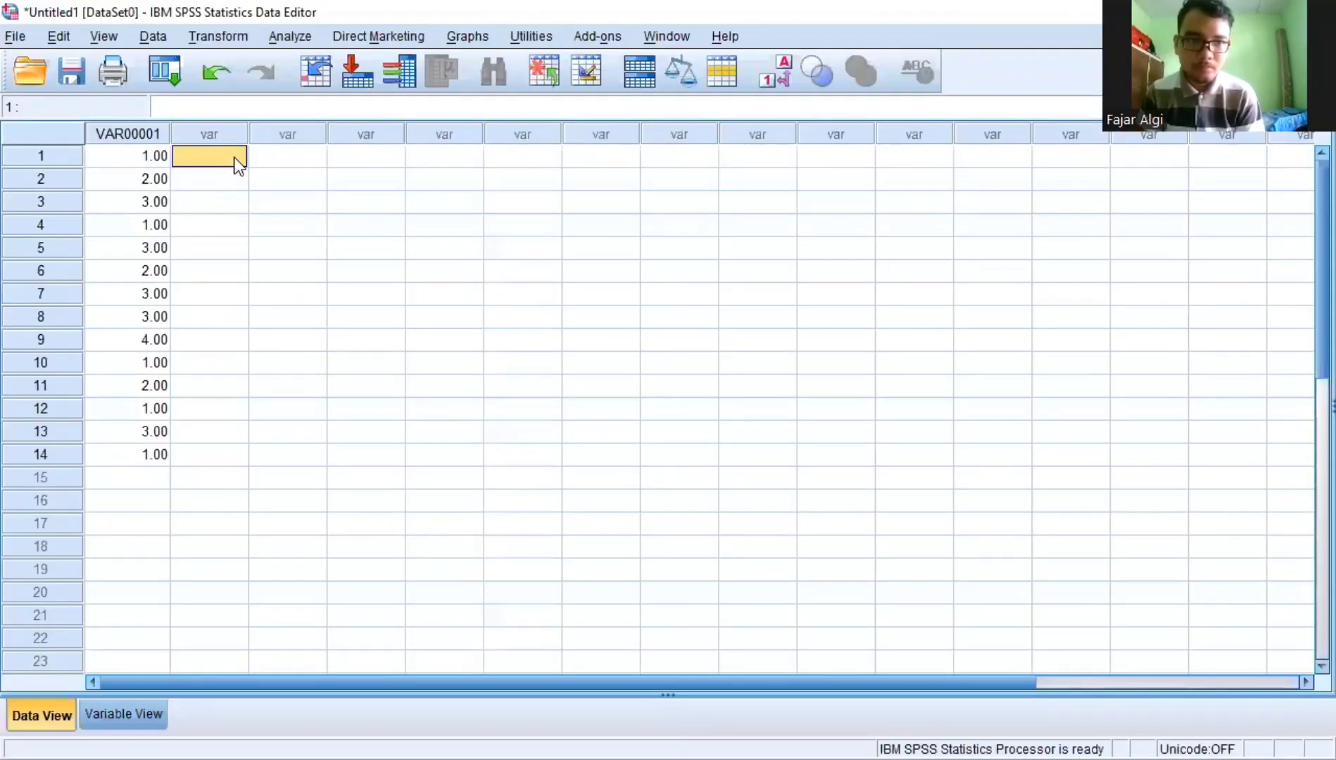
{"action": "right_click", "coordinate": [233, 157]}
{"action": "left_click", "coordinate": [287, 225]}
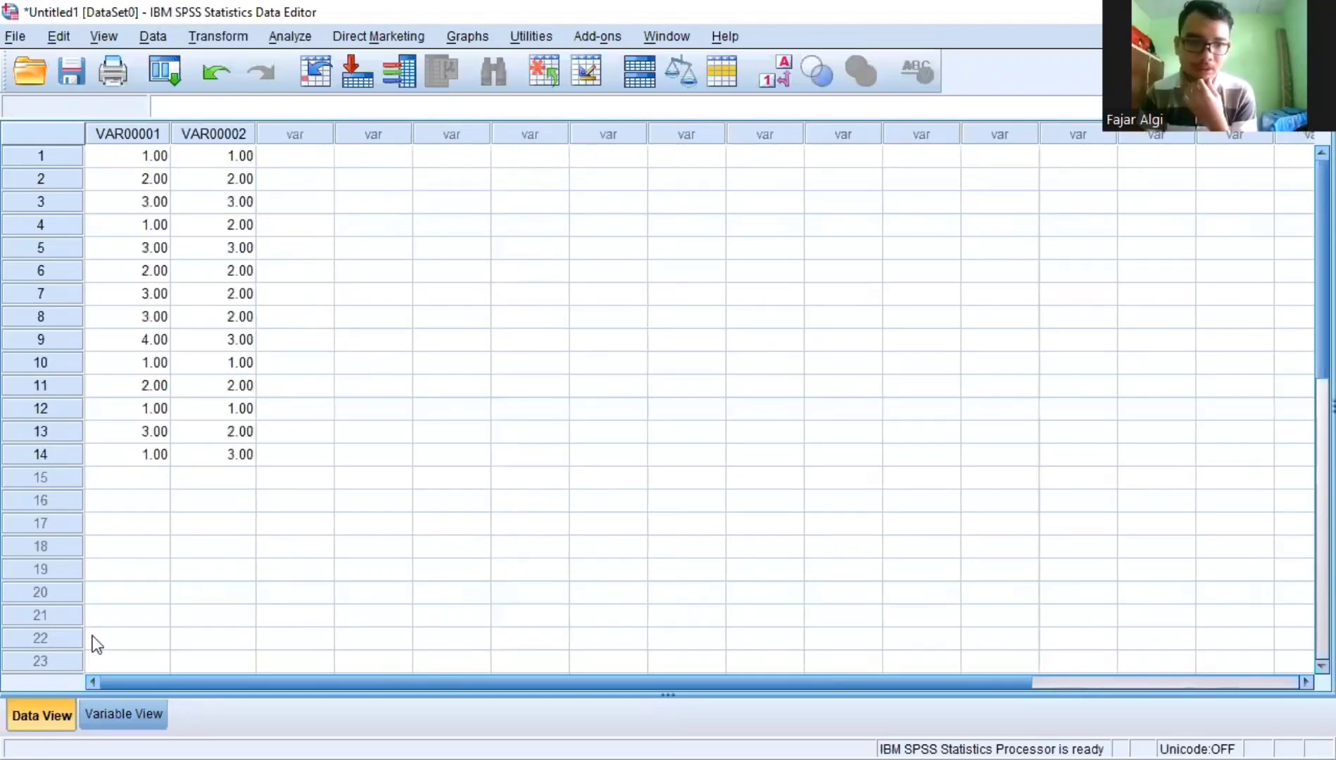
Try to rename the first variable as "usia/ pengalaman" in the variable definitions
{"action": "left_click", "coordinate": [120, 714]}
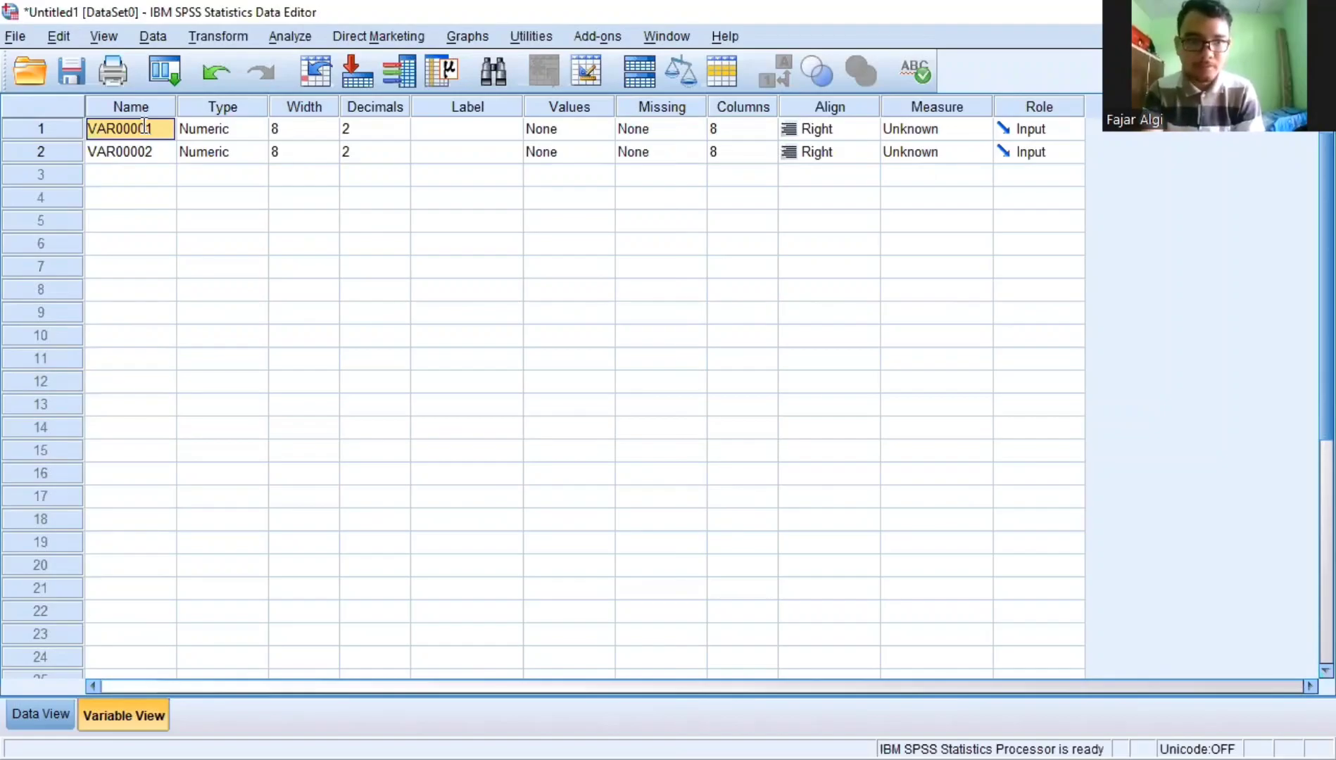
{"action": "type", "text": "usia"}
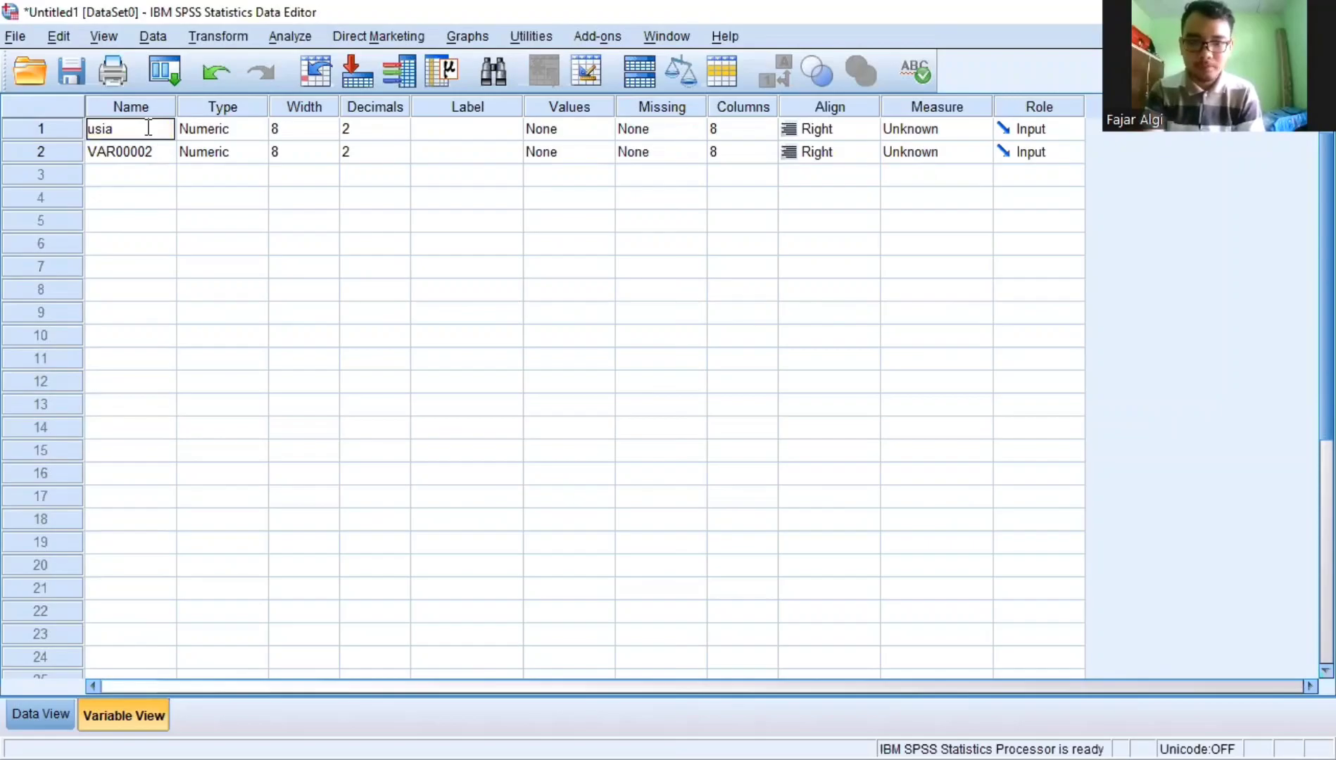
{"action": "type", "text": "/ pengalaman"}
{"action": "left_click", "coordinate": [125, 156]}
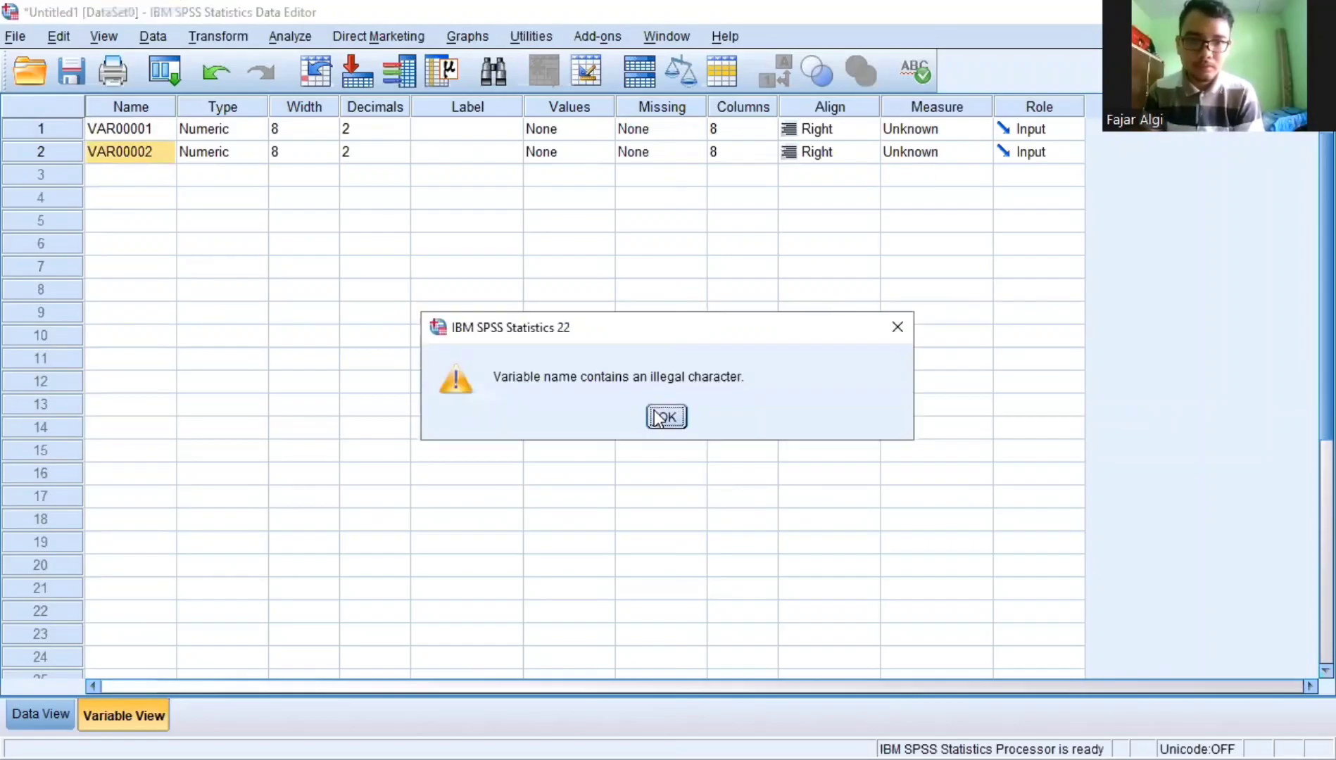
{"action": "left_click", "coordinate": [664, 418]}
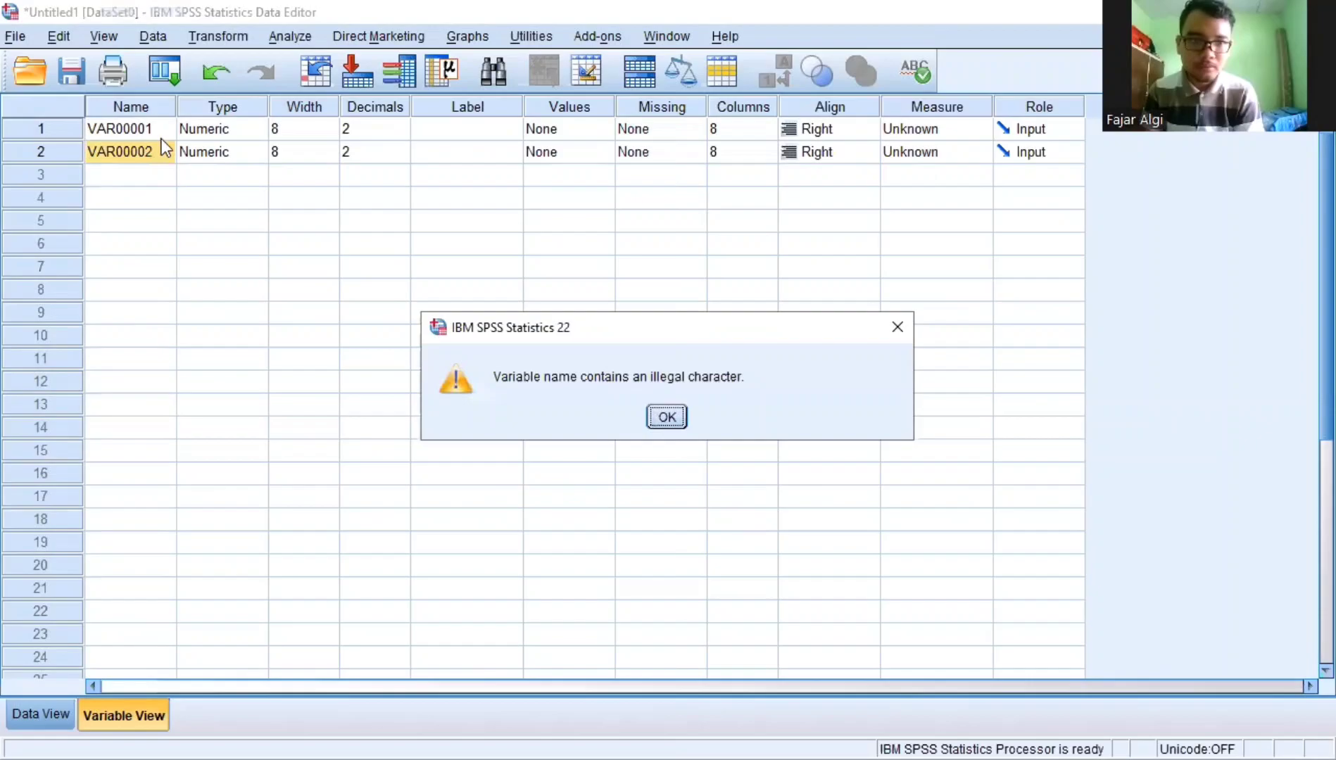
Rename the first variable as pengalaman and the second variable as kemampuan
{"action": "left_click", "coordinate": [213, 128]}
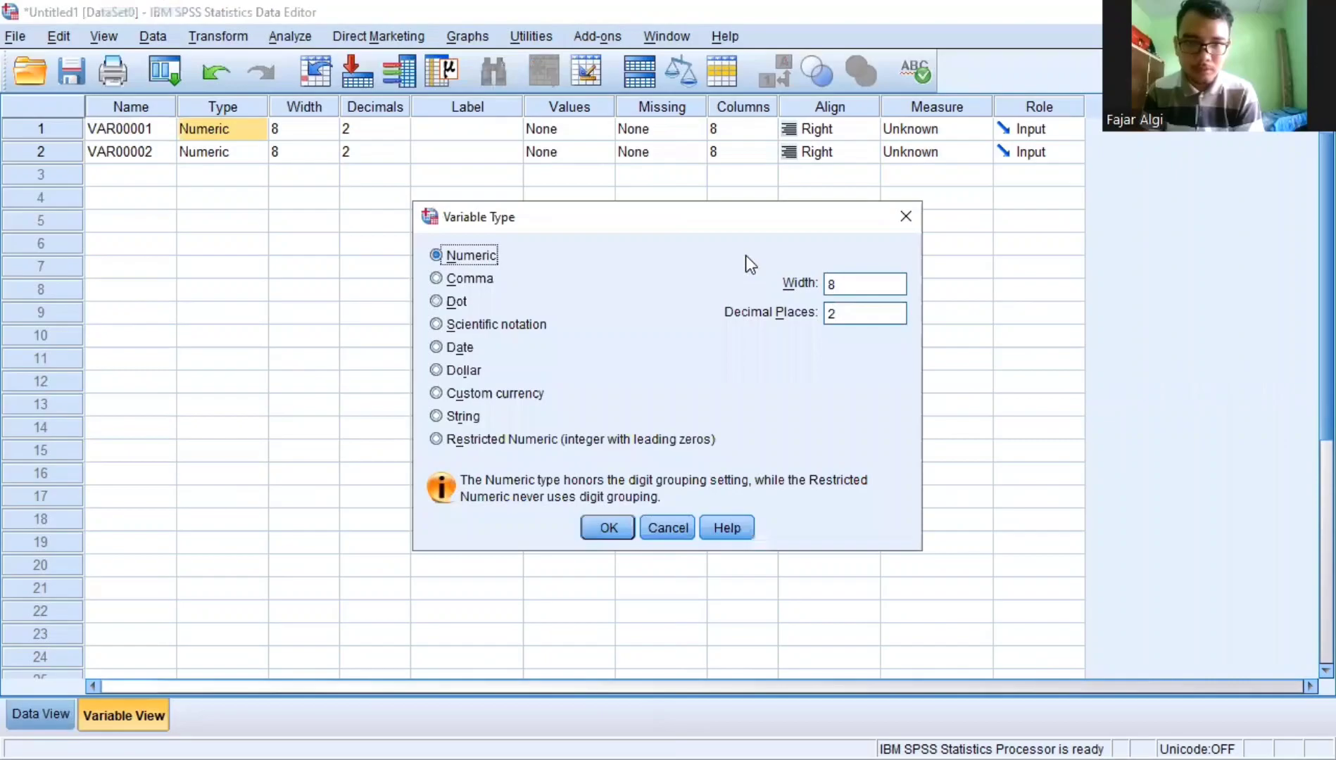
{"action": "left_click", "coordinate": [367, 112]}
{"action": "left_click", "coordinate": [299, 111]}
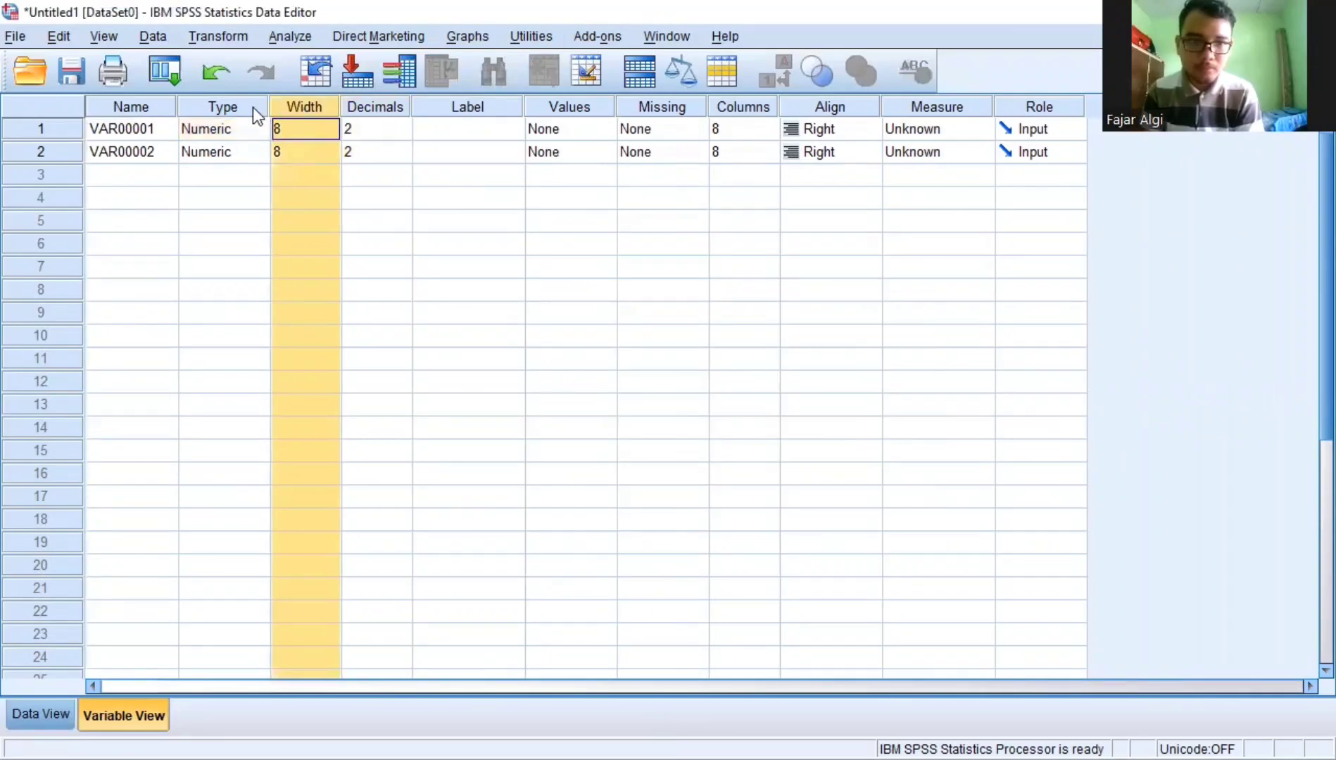
{"action": "left_click", "coordinate": [253, 104]}
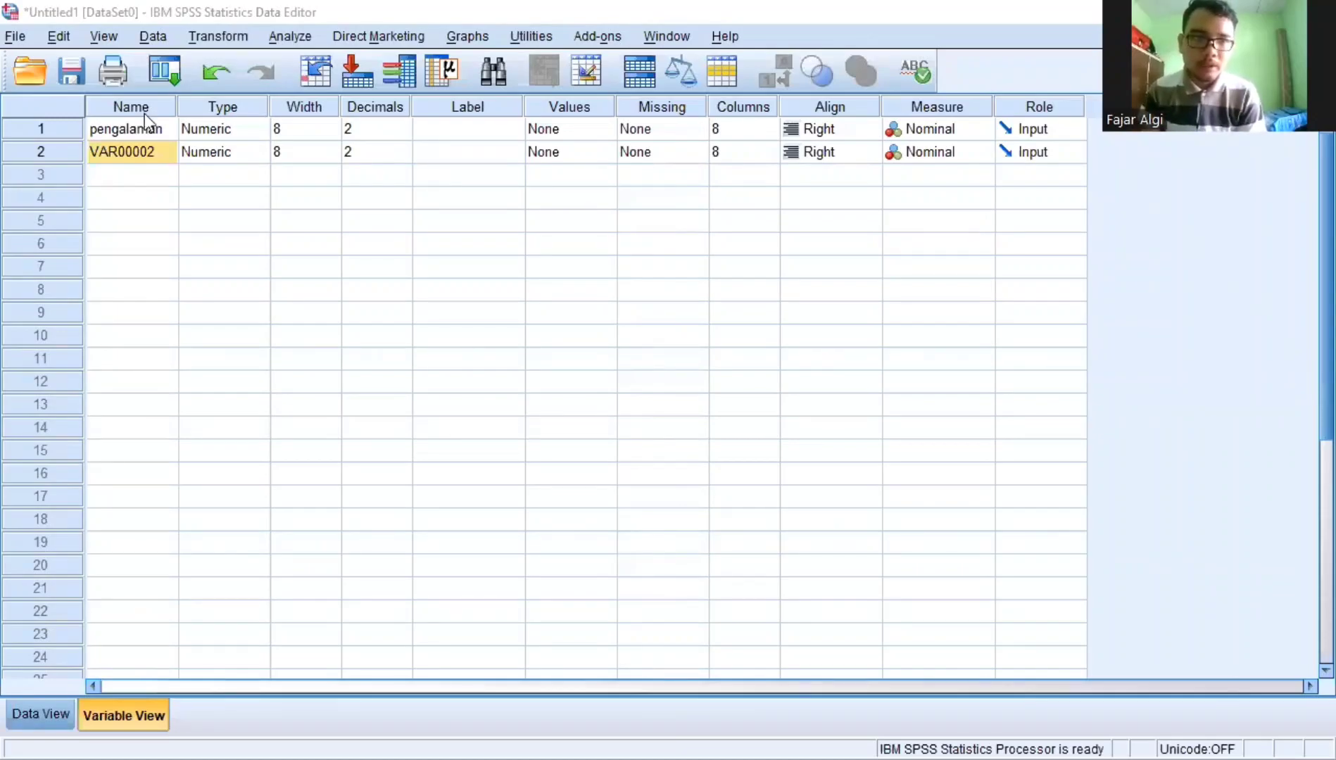
{"action": "left_click", "coordinate": [123, 149]}
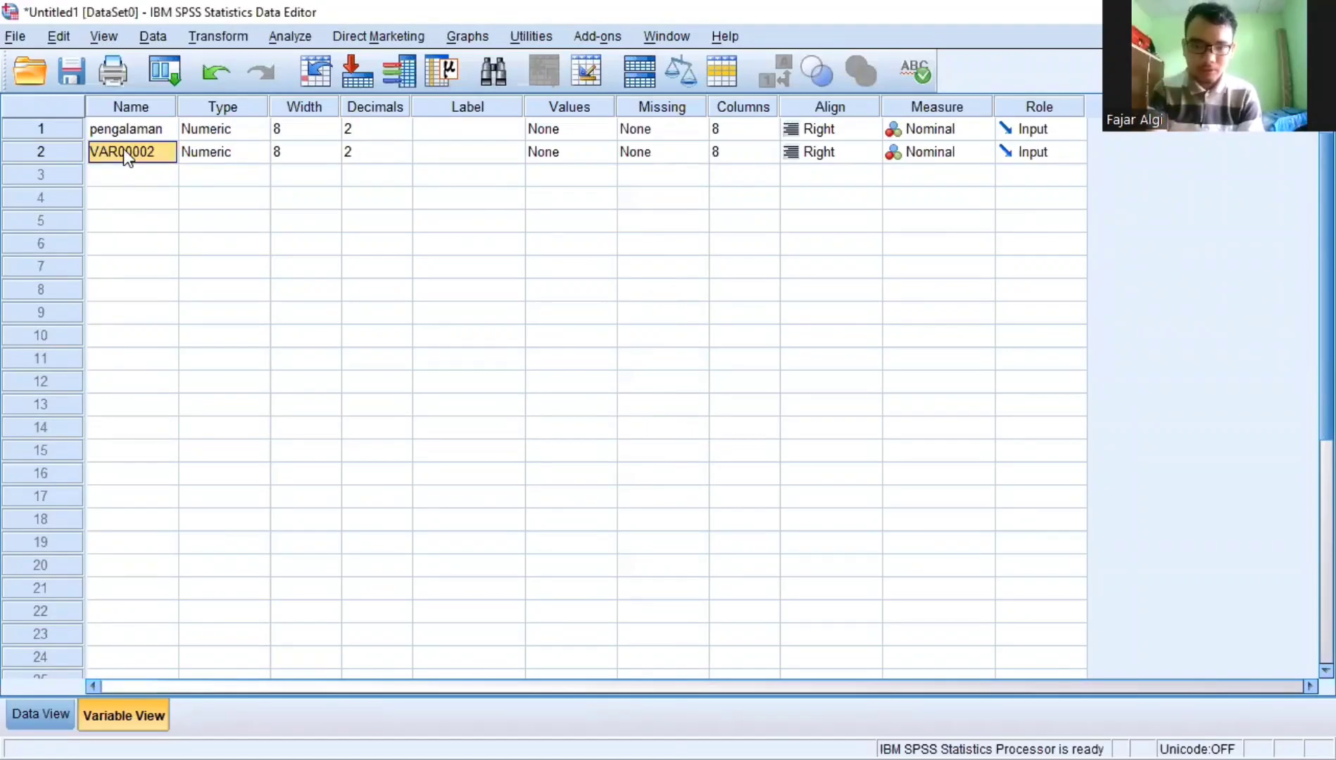
{"action": "type", "text": "ke"}
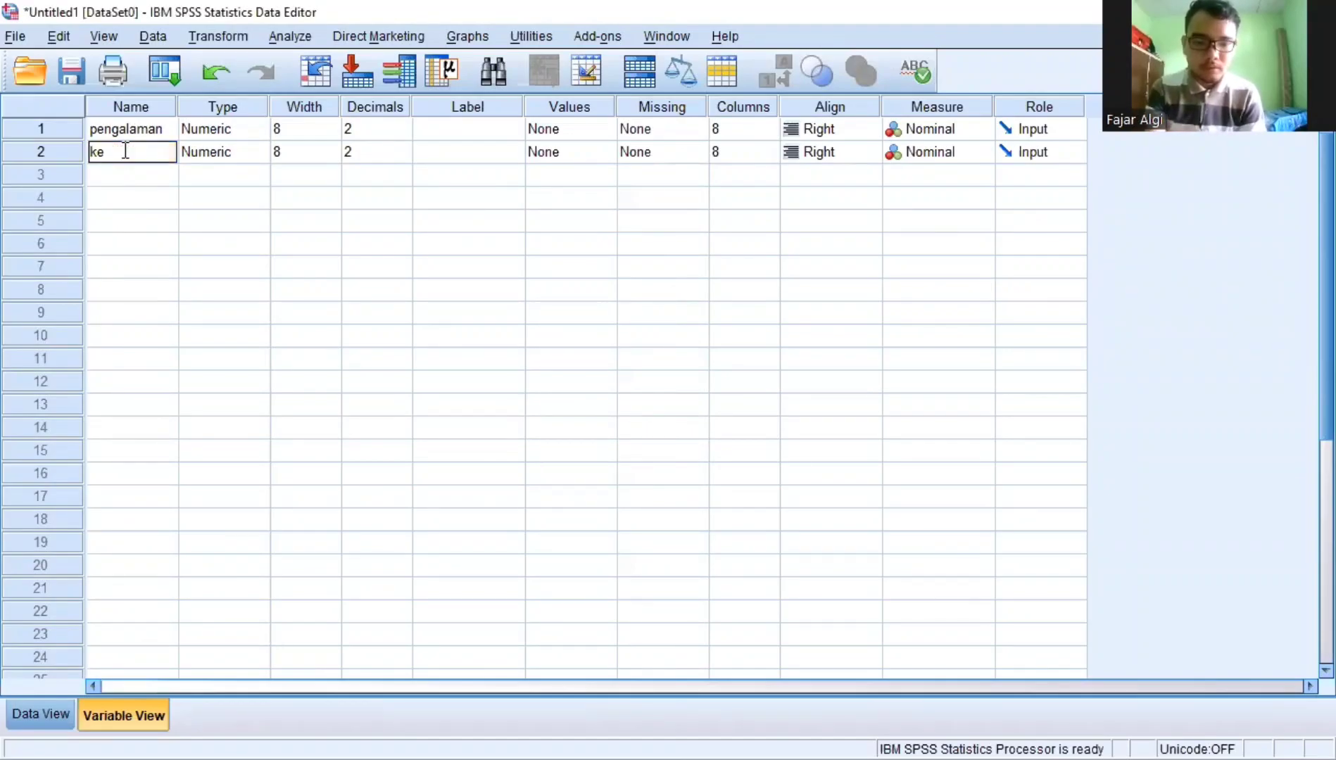
{"action": "type", "text": "mampuan"}
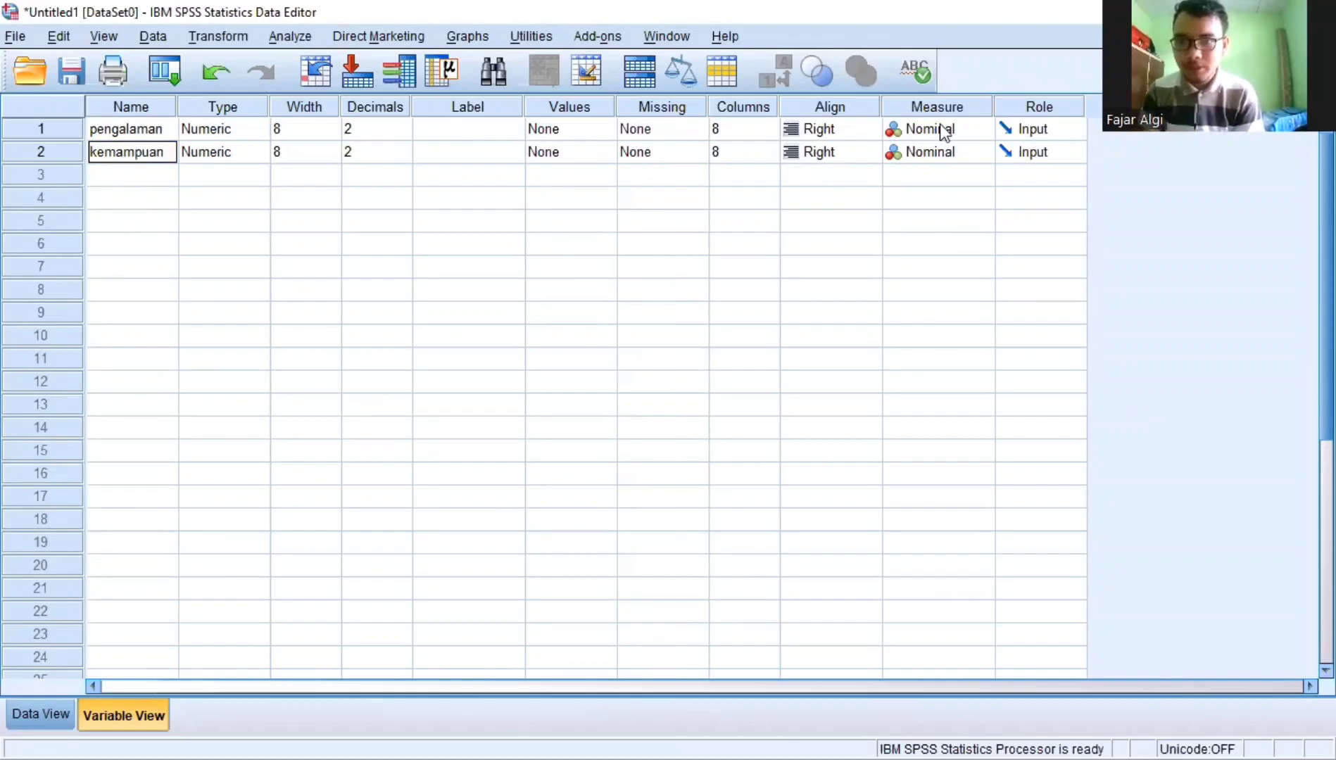
Open the value labels of the pengalaman variable and add the label 18-22 for value 1
{"action": "left_click", "coordinate": [568, 121]}
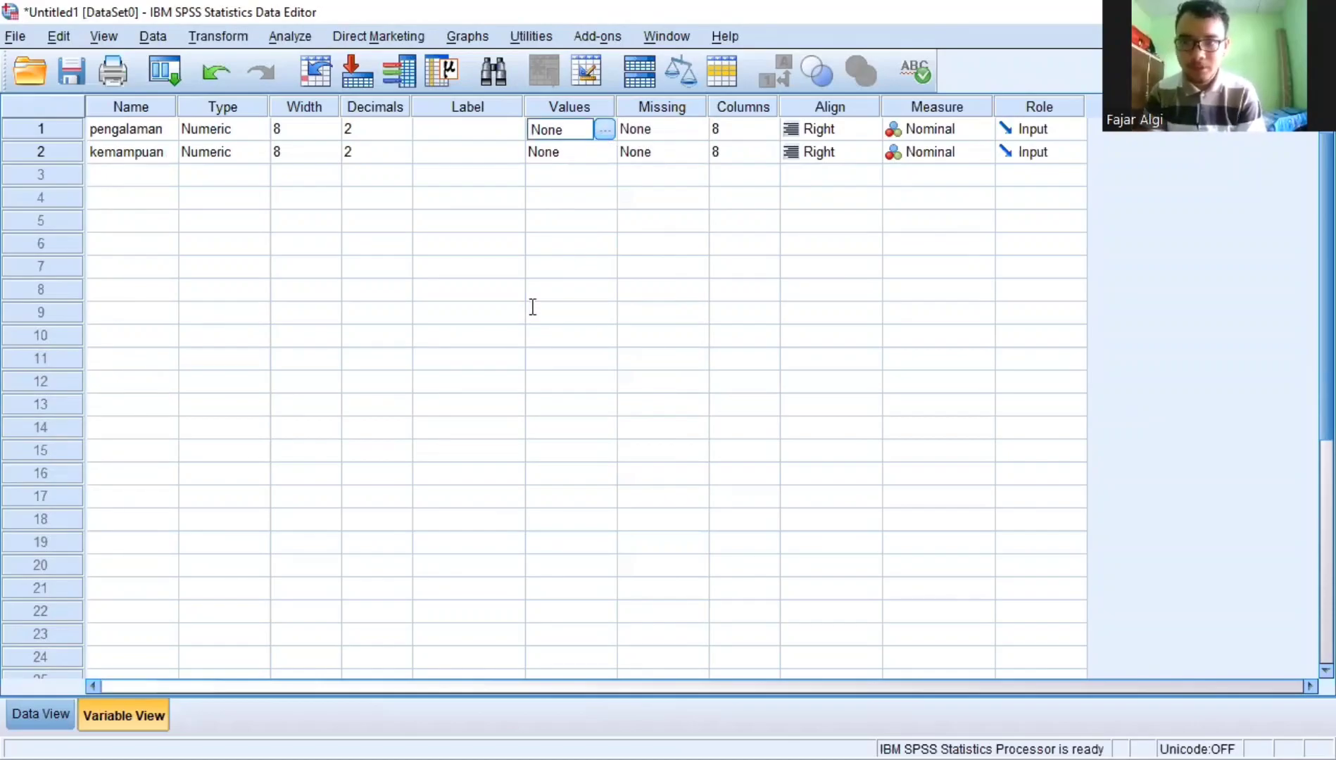
{"action": "type", "text": "1"}
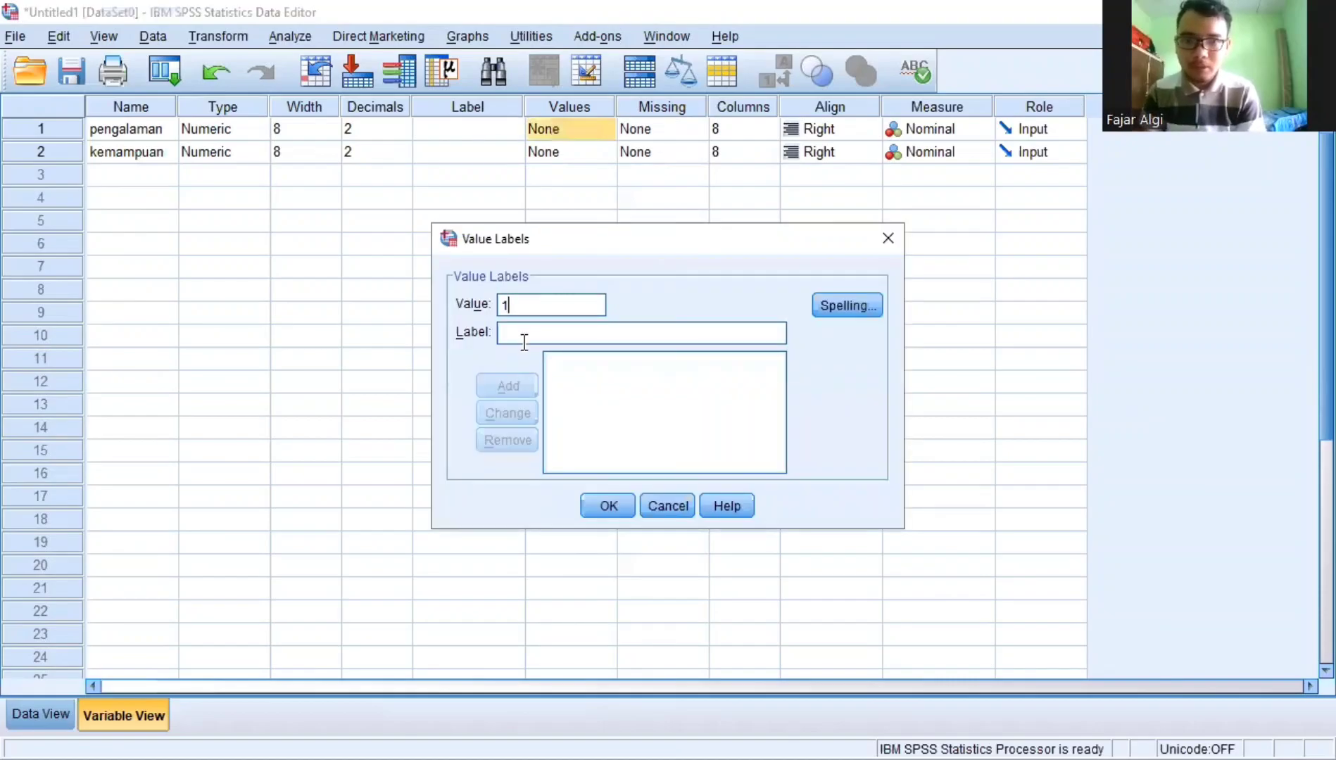
{"action": "left_click", "coordinate": [524, 335]}
{"action": "type", "text": "usi"}
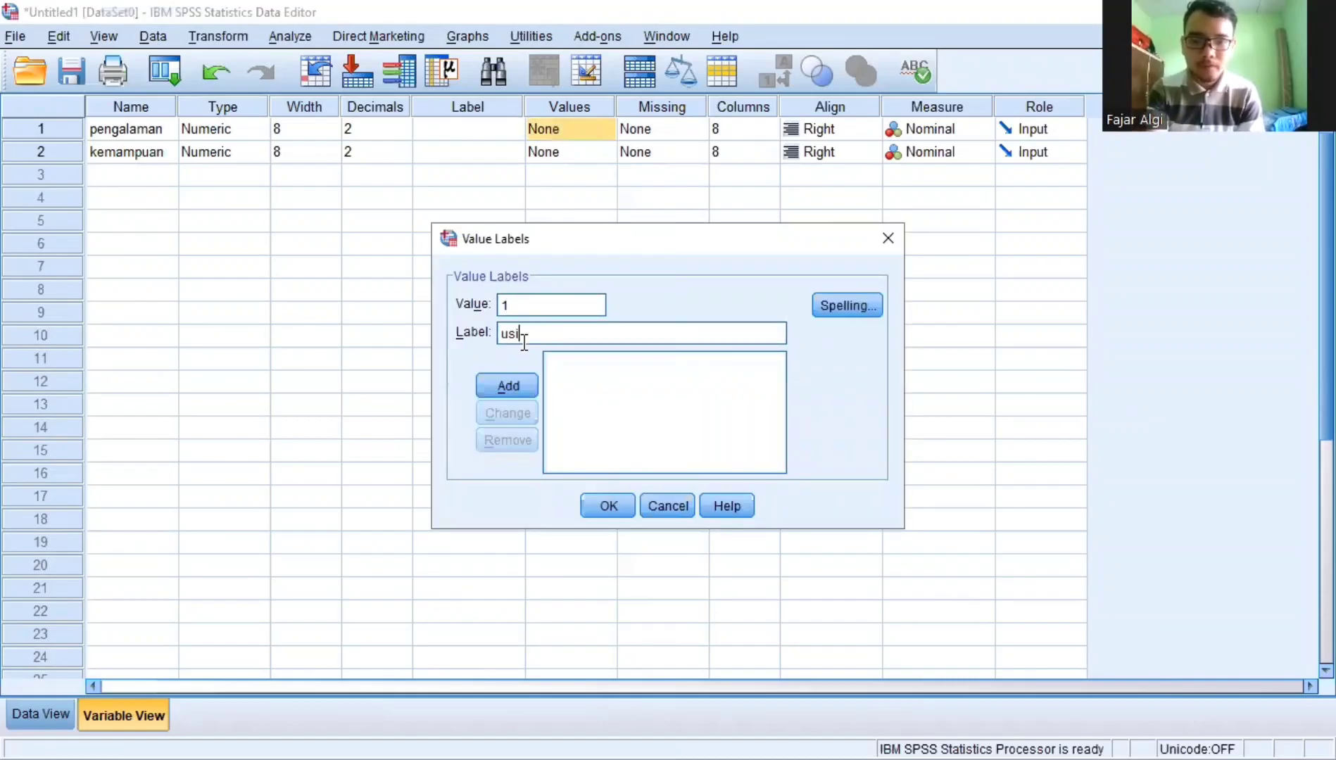
{"action": "key", "text": "BackSpace"}
{"action": "key", "text": "BackSpace"}
{"action": "key", "text": "BackSpace"}
{"action": "type", "text": "18"}
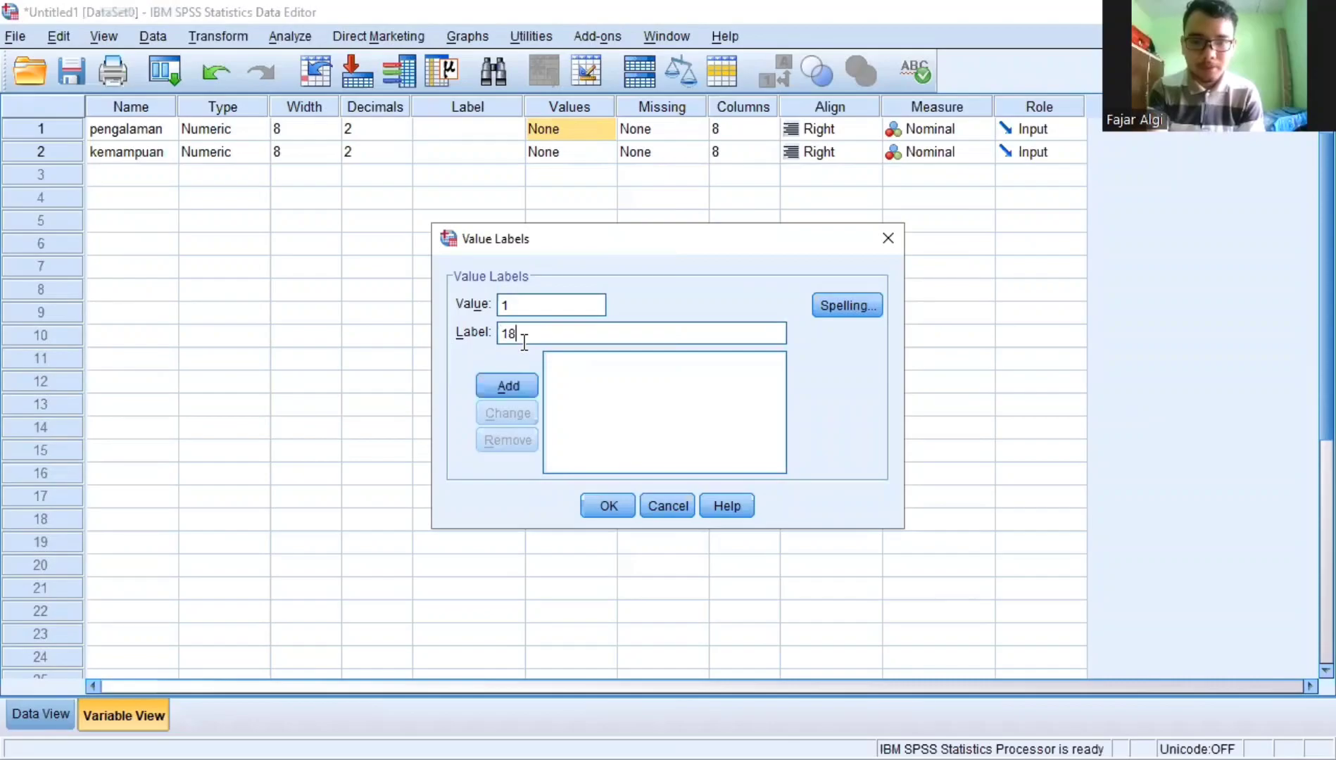
{"action": "type", "text": "-22"}
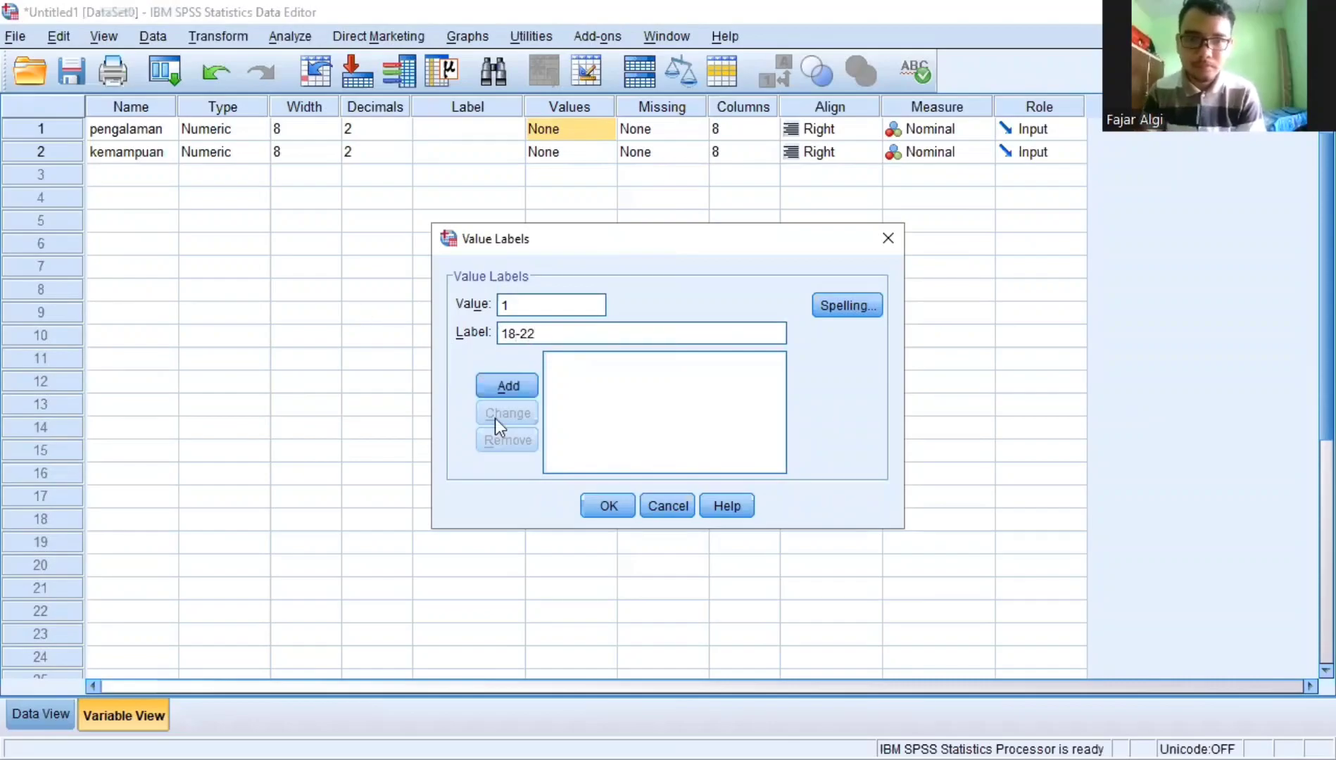
{"action": "left_click", "coordinate": [501, 387]}
Add the value label 23-27 for value 2 of pengalaman
{"action": "type", "text": "2"}
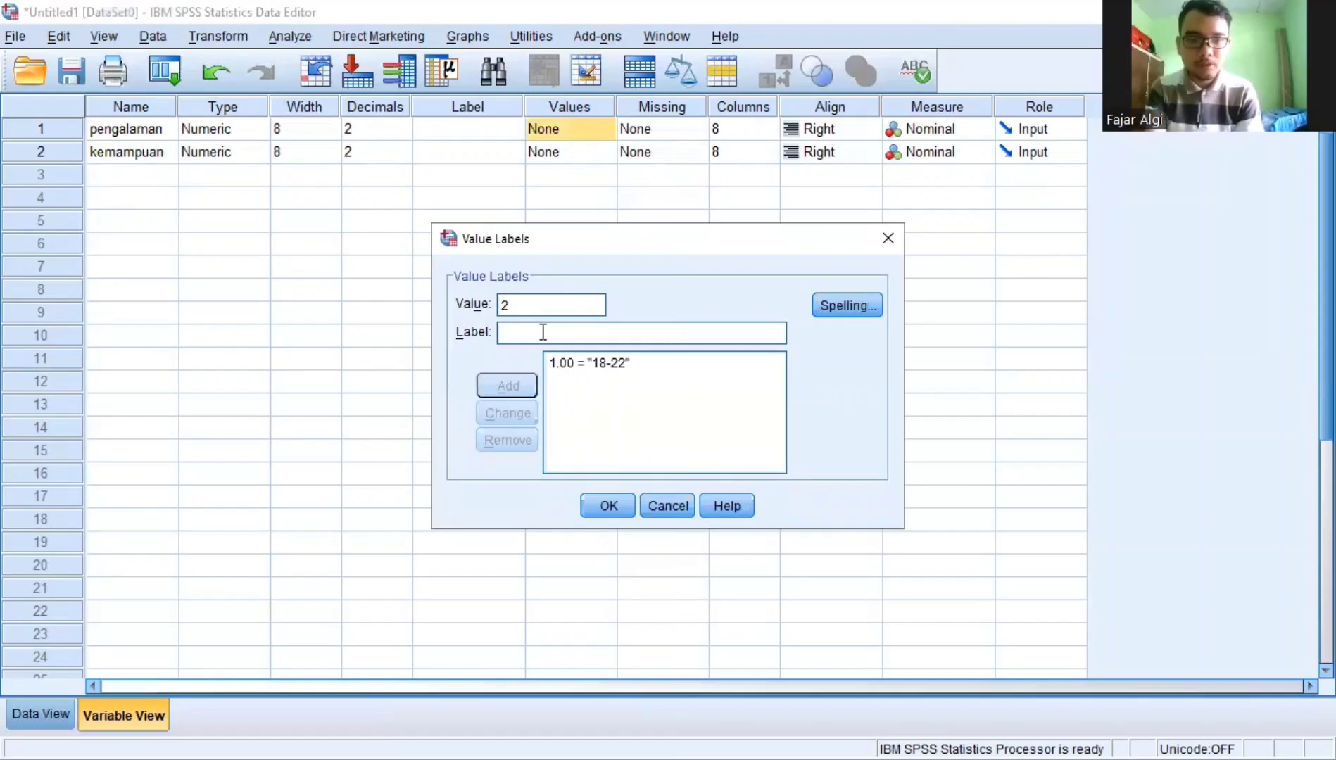
{"action": "left_click", "coordinate": [543, 331]}
{"action": "type", "text": "23-"}
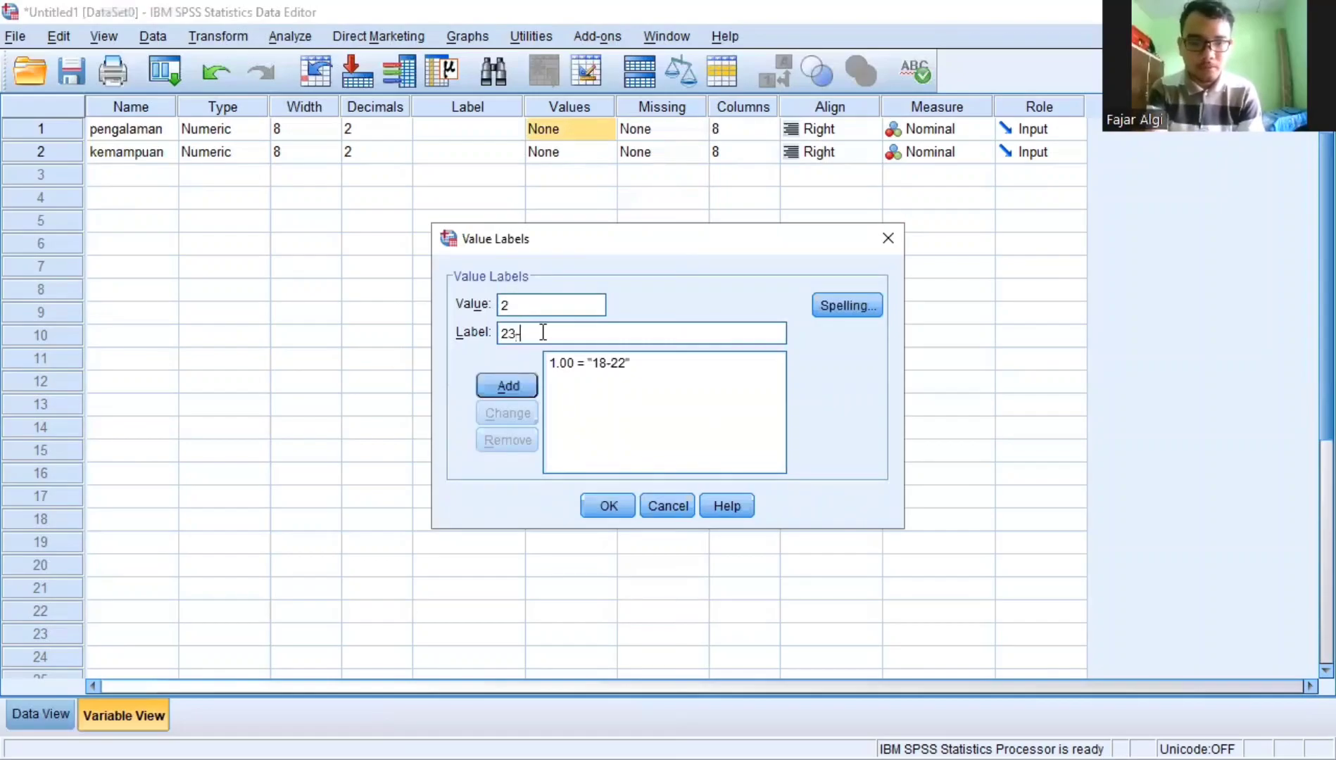
{"action": "type", "text": "27"}
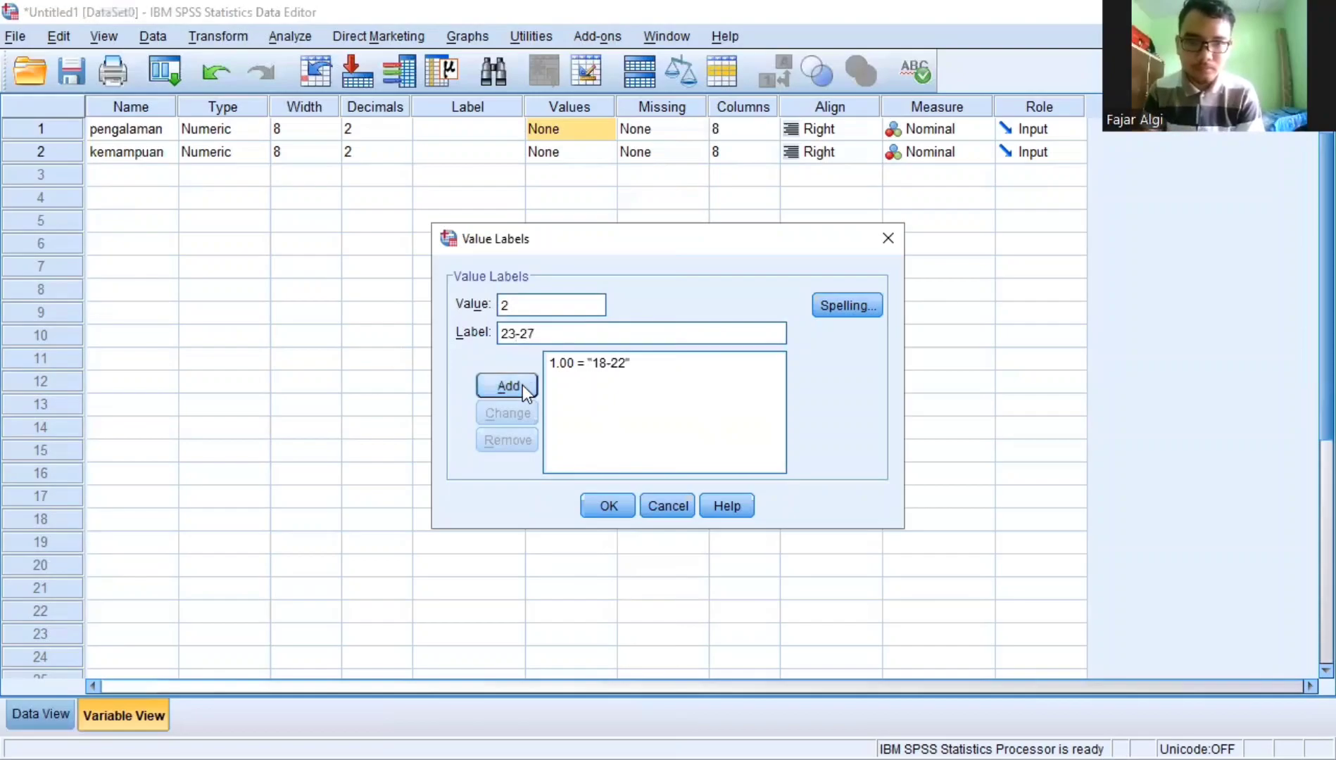
{"action": "key", "text": "Return"}
Add the value label 28-32 for value 3 of pengalaman
{"action": "type", "text": "3"}
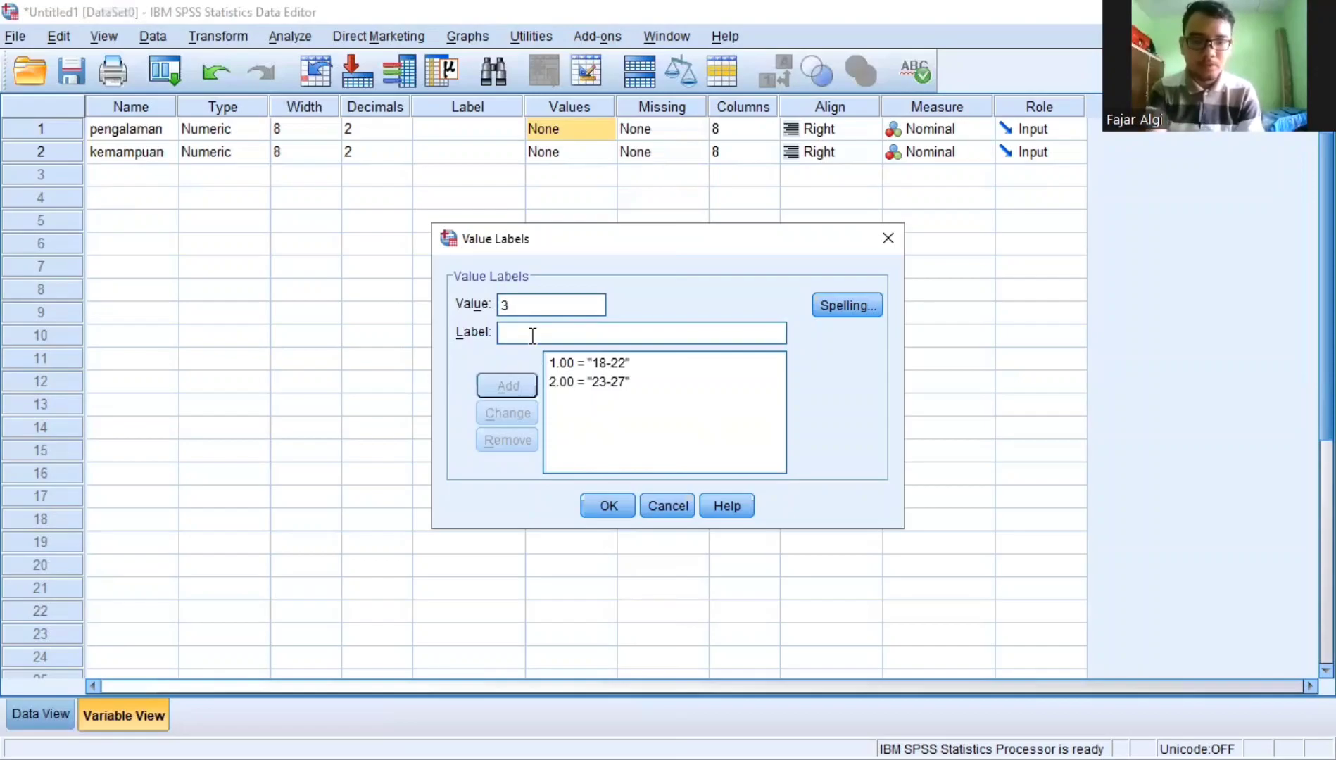
{"action": "left_click", "coordinate": [532, 335]}
{"action": "type", "text": "28"}
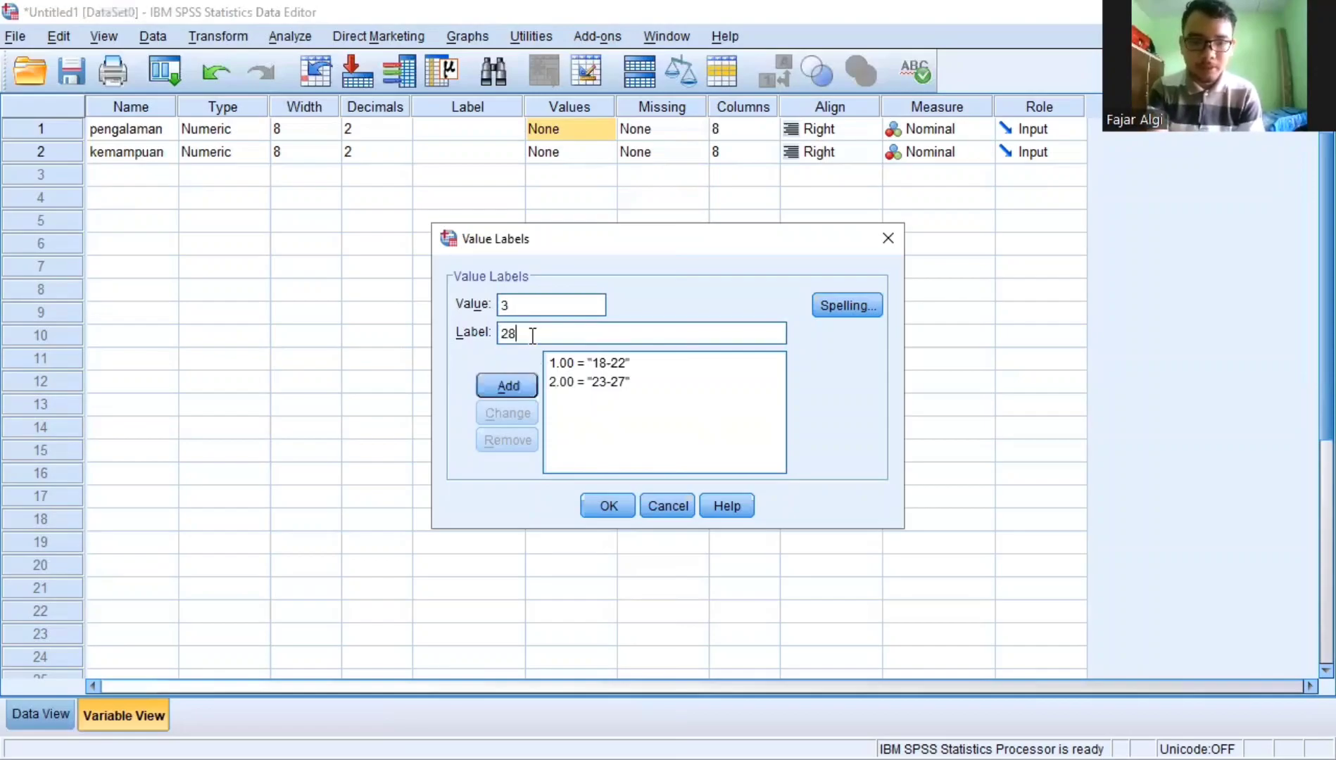
{"action": "type", "text": "-32"}
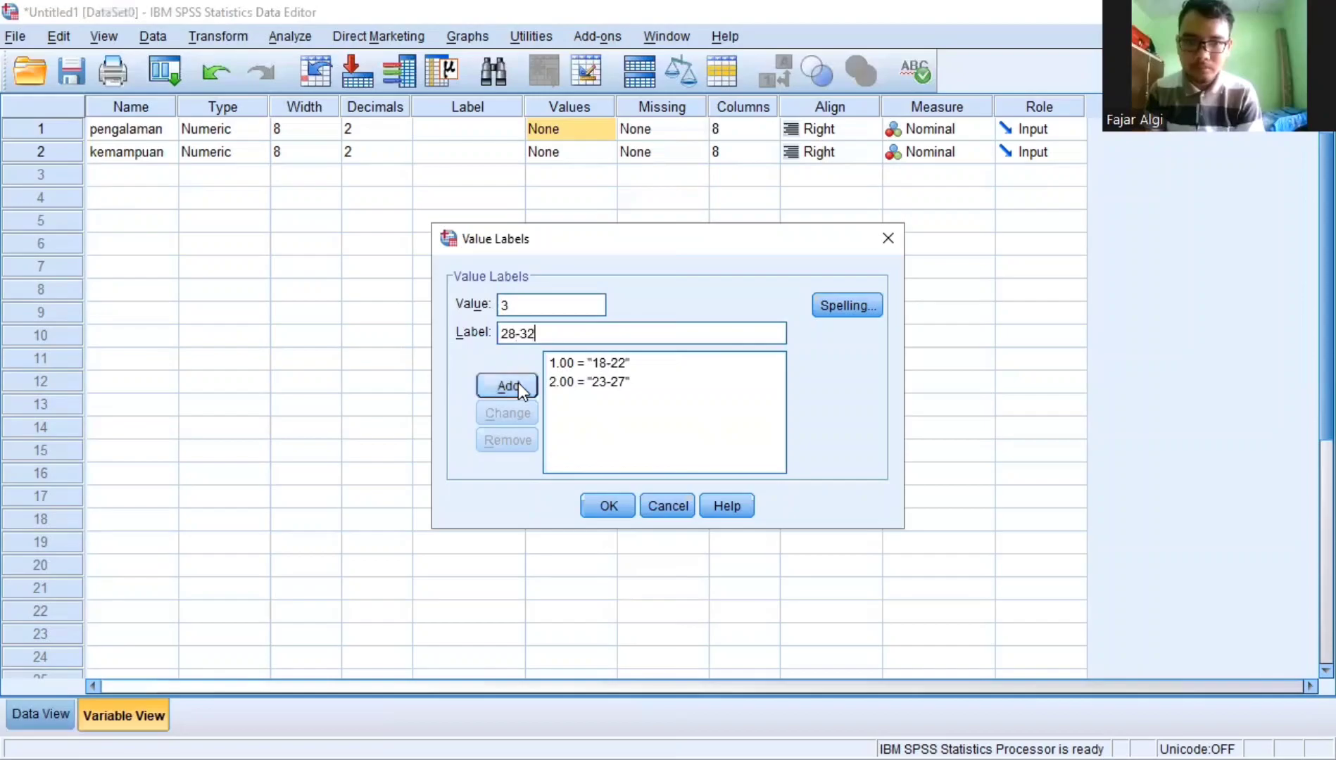
{"action": "key", "text": "Return"}
Add the value label 33-36 for value 4 of pengalaman
{"action": "type", "text": "4"}
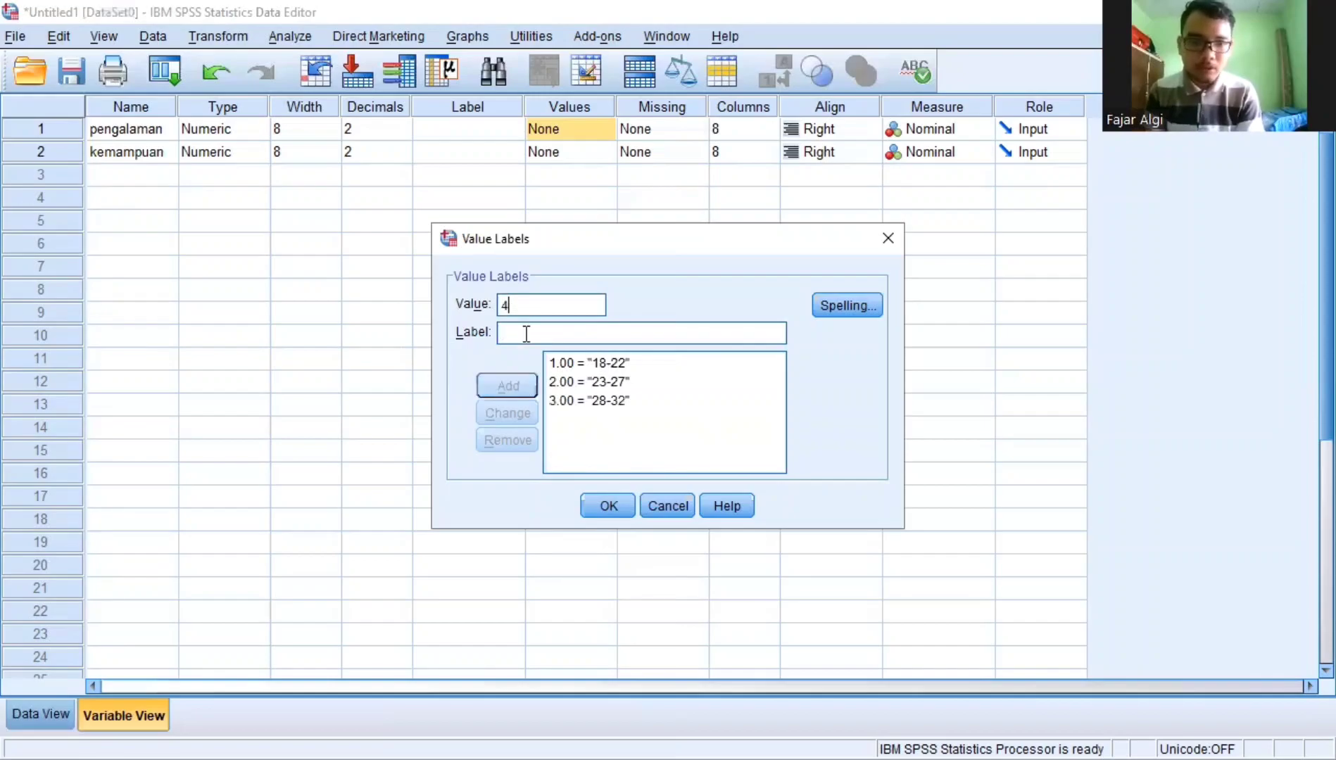
{"action": "left_click", "coordinate": [526, 333]}
{"action": "type", "text": "33"}
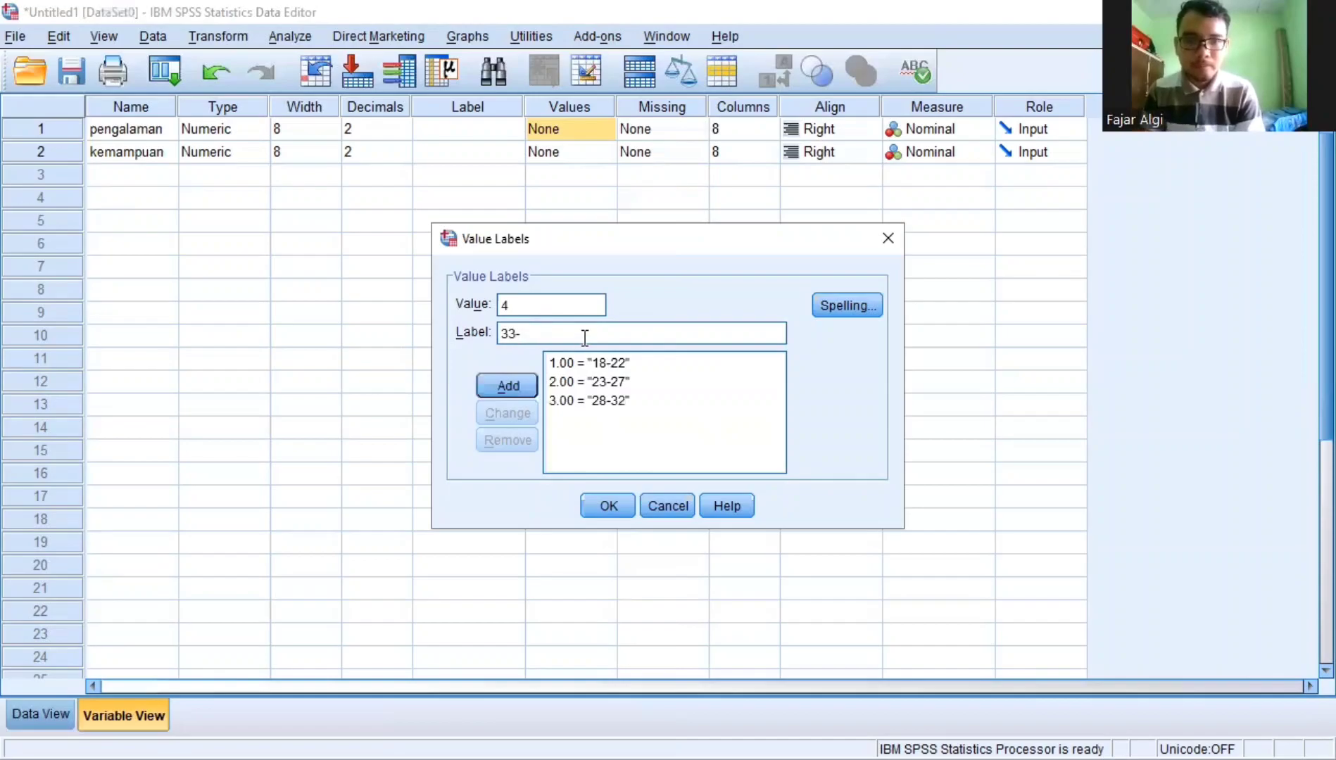
{"action": "type", "text": "-36"}
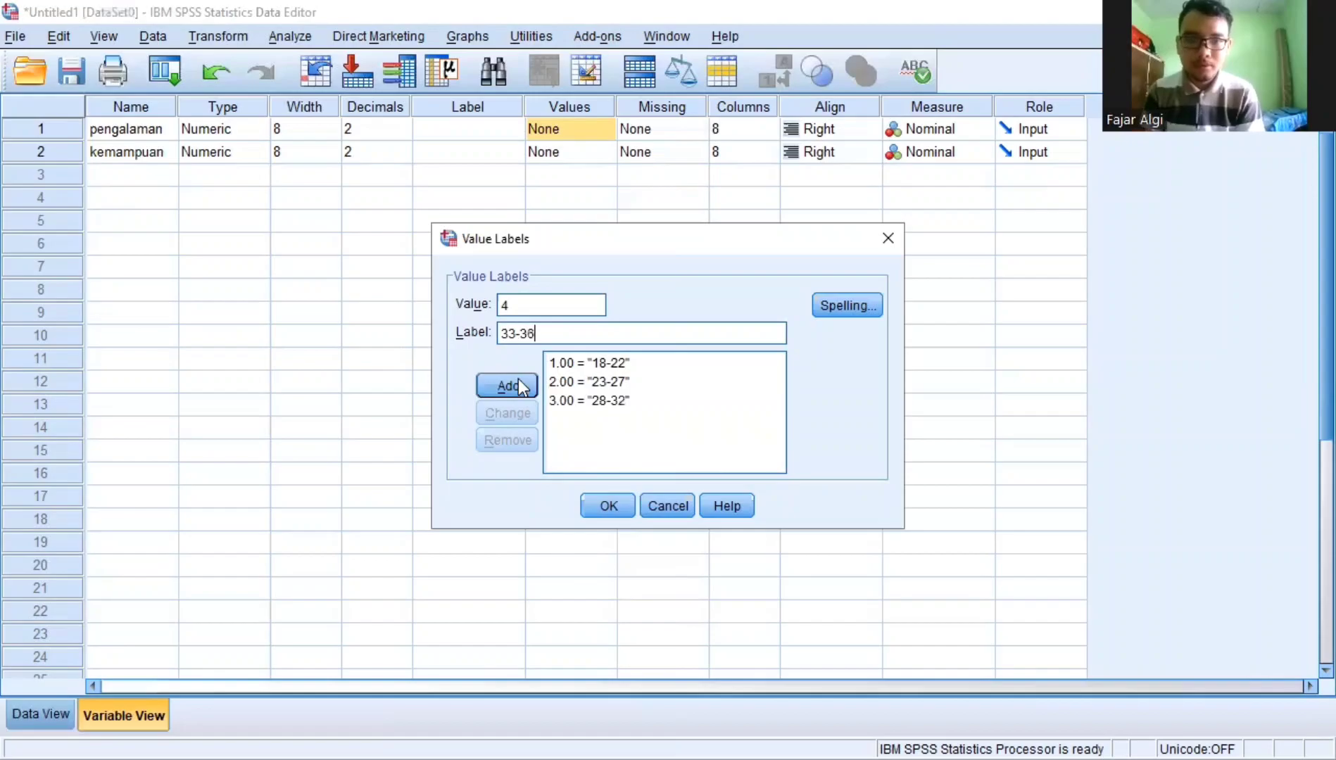
{"action": "key", "text": "Return"}
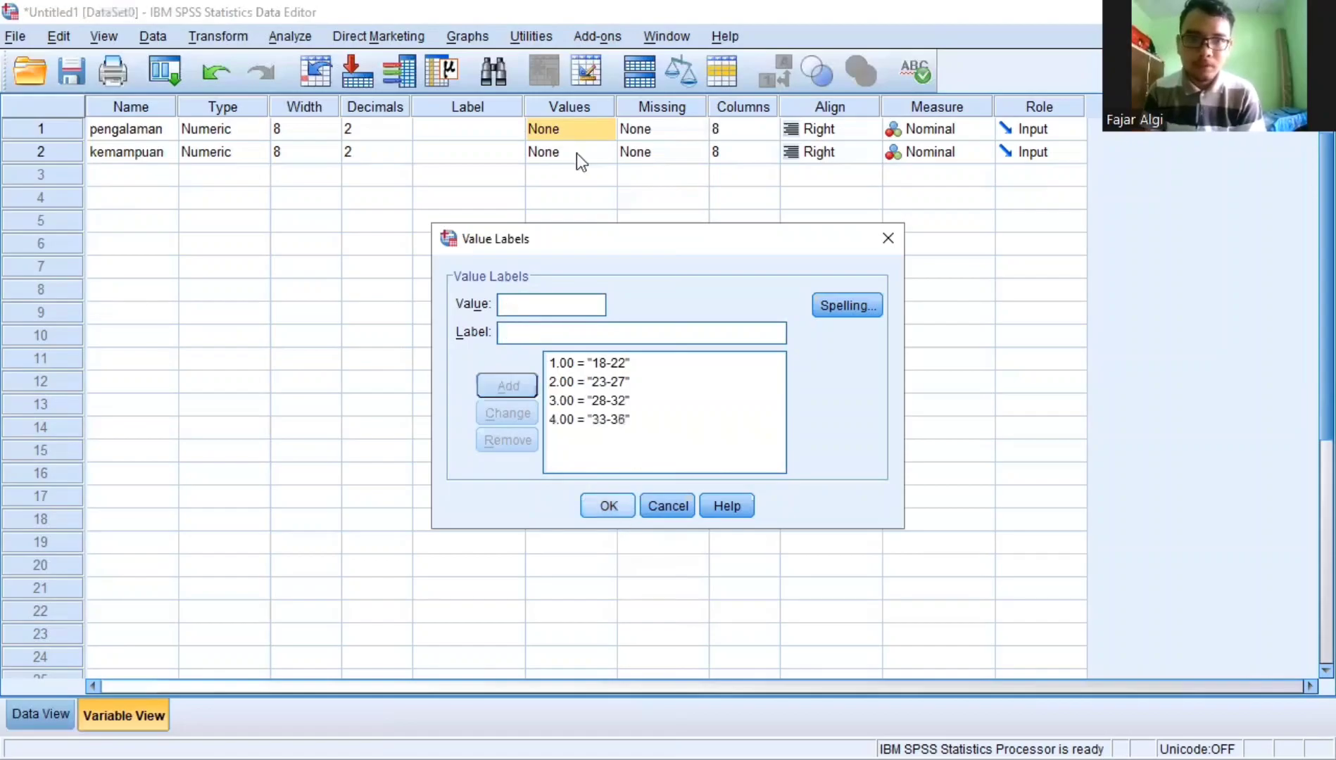
Confirm the pengalaman value labels and add the label newbie for value 1 of the kemampuan variable
{"action": "key", "text": "Return"}
{"action": "left_click", "coordinate": [596, 153]}
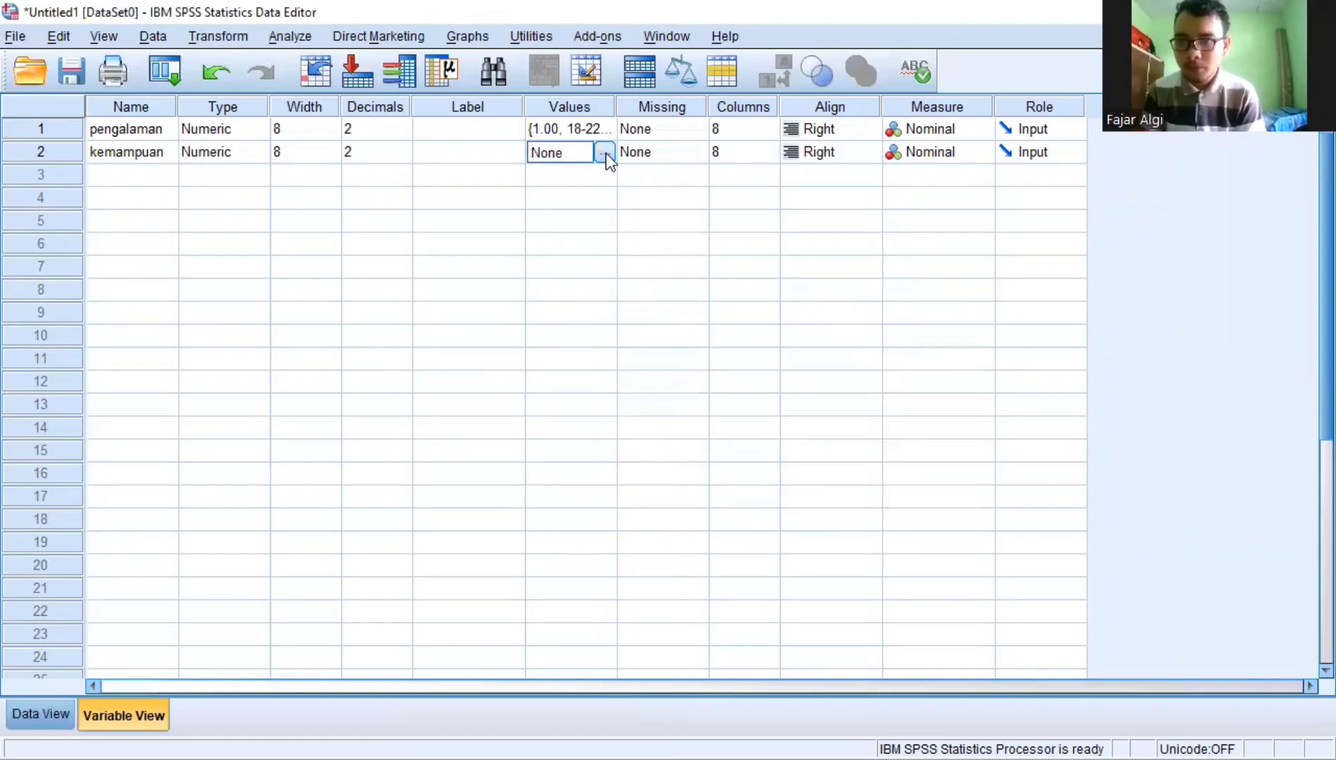
{"action": "left_click", "coordinate": [605, 153]}
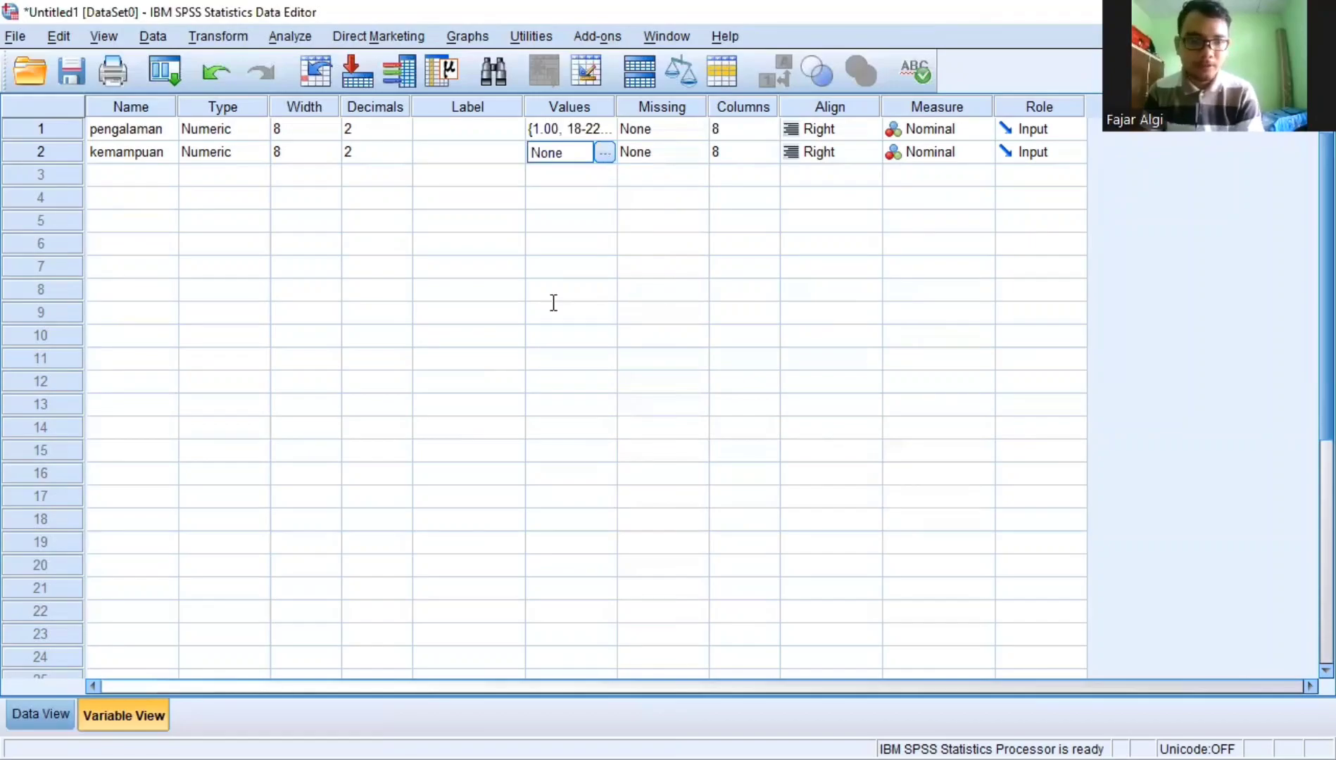
{"action": "type", "text": "1"}
{"action": "left_click", "coordinate": [542, 330]}
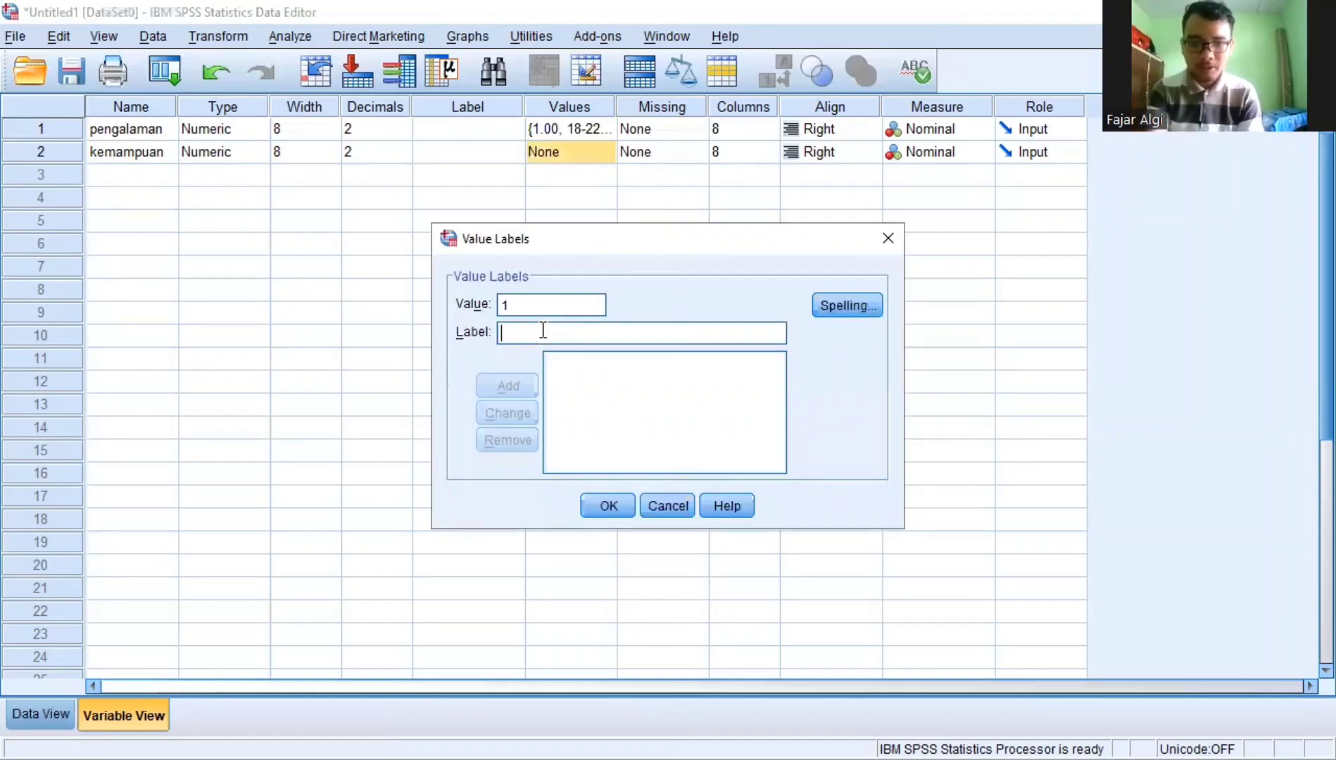
{"action": "type", "text": "newbie"}
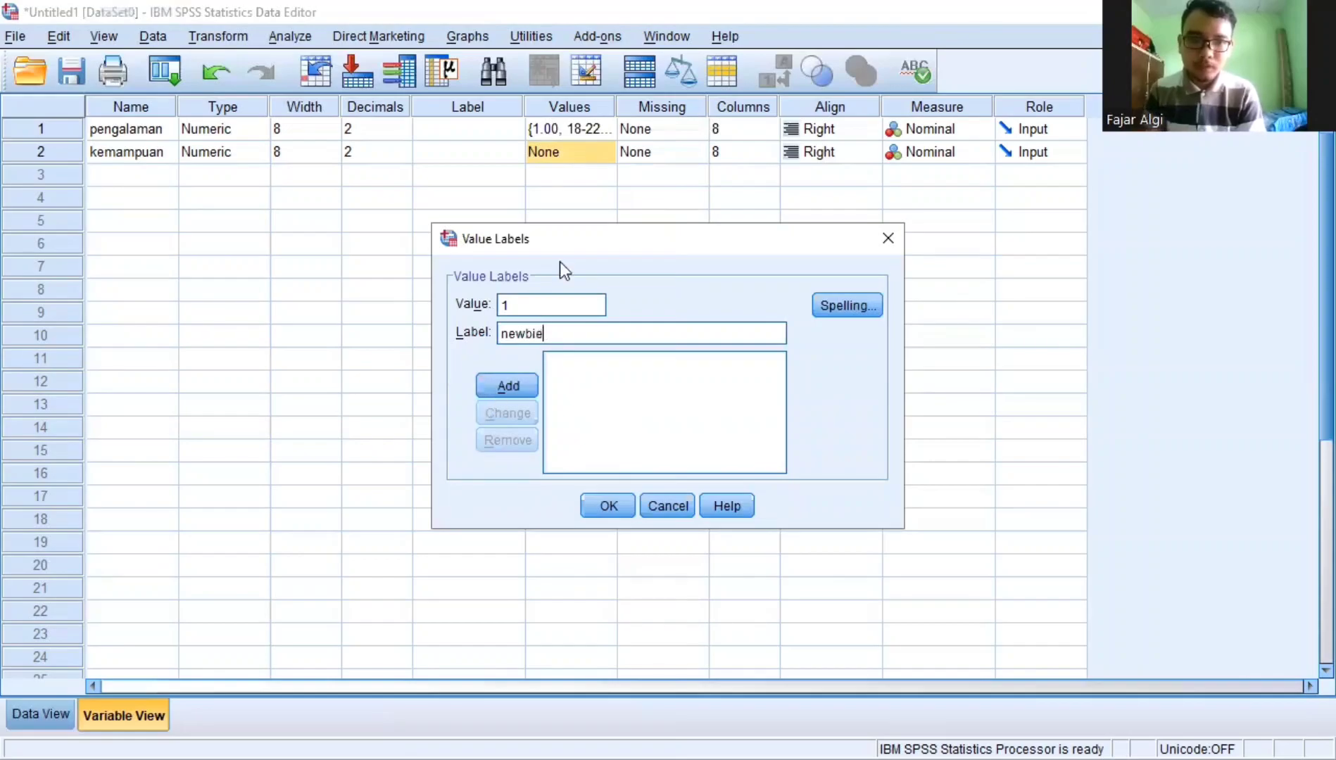
{"action": "left_click", "coordinate": [507, 386]}
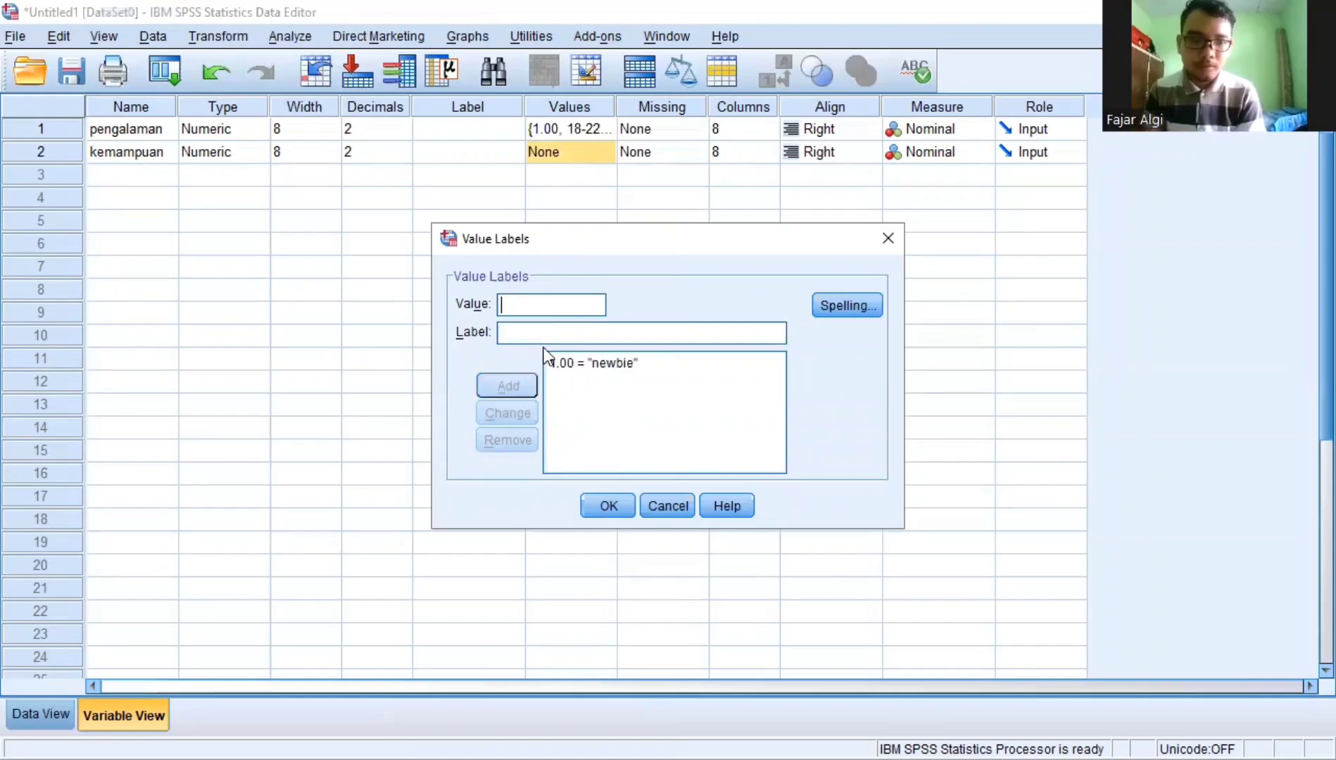
Add the value label range for value 2 of kemampuan
{"action": "type", "text": "2"}
{"action": "left_click", "coordinate": [549, 330]}
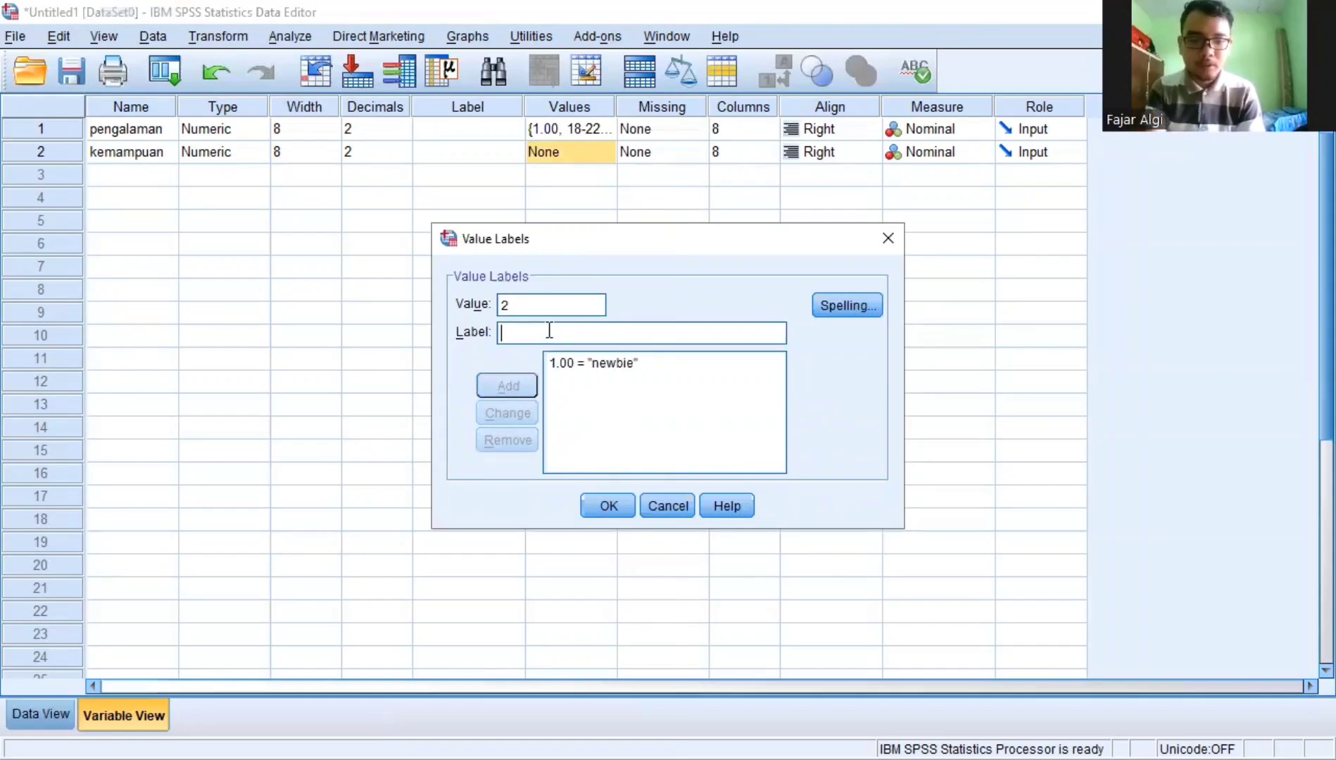
{"action": "type", "text": "range"}
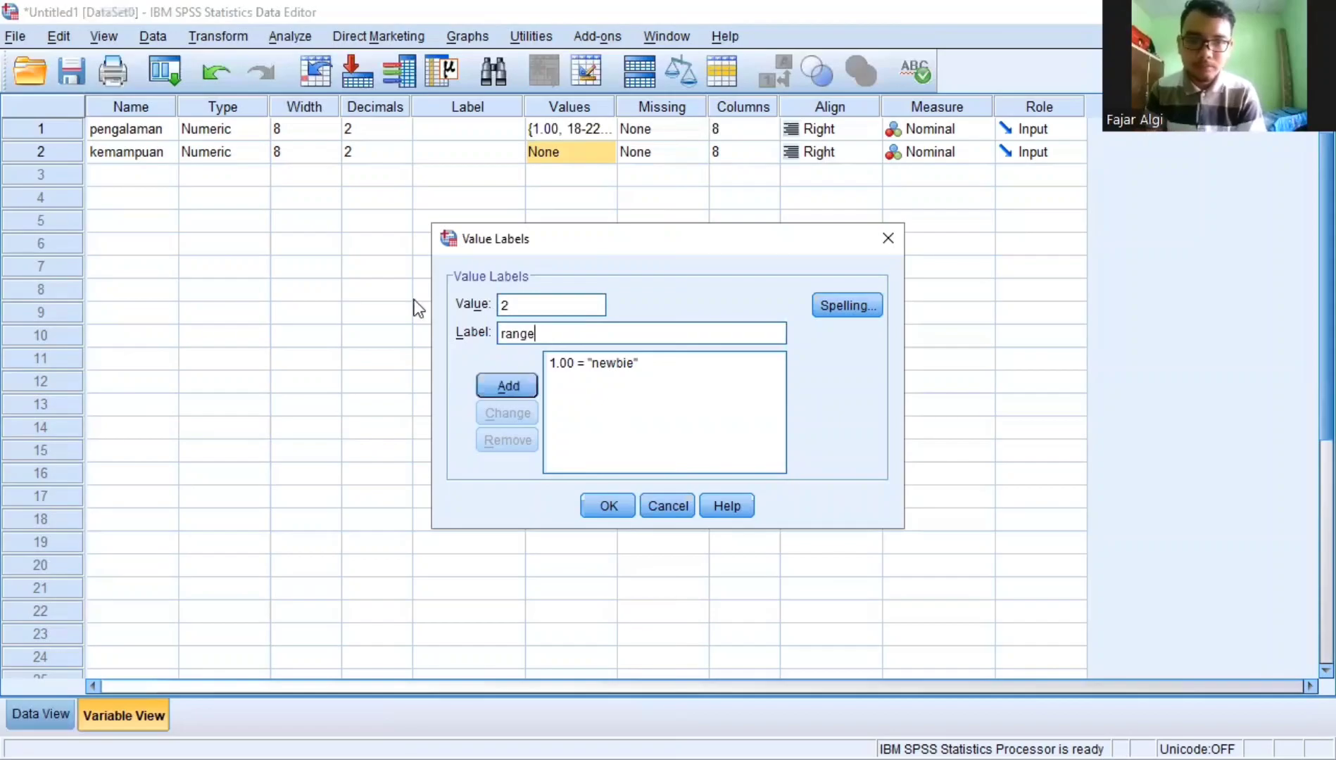
{"action": "left_click", "coordinate": [518, 383]}
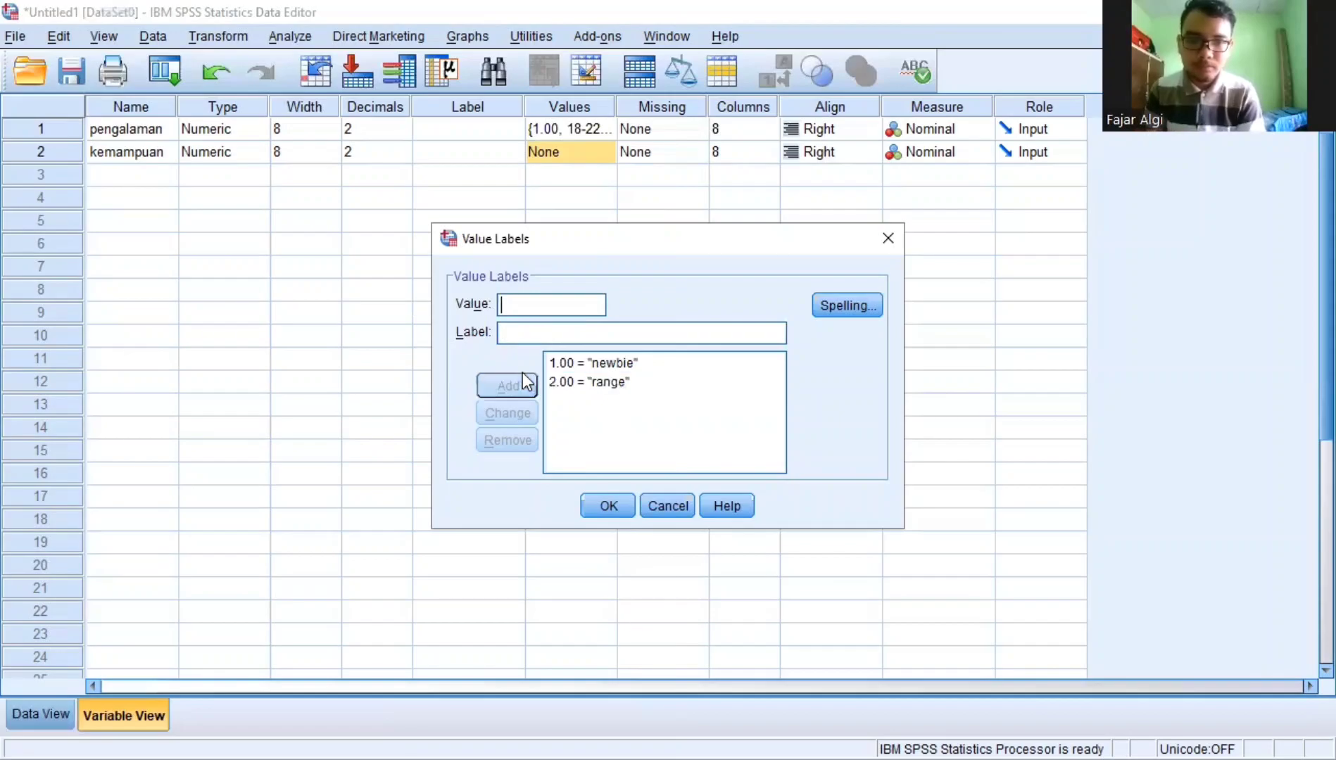
Add the value label pro for value 3 of kemampuan and confirm the labels
{"action": "type", "text": "3"}
{"action": "left_click", "coordinate": [528, 334]}
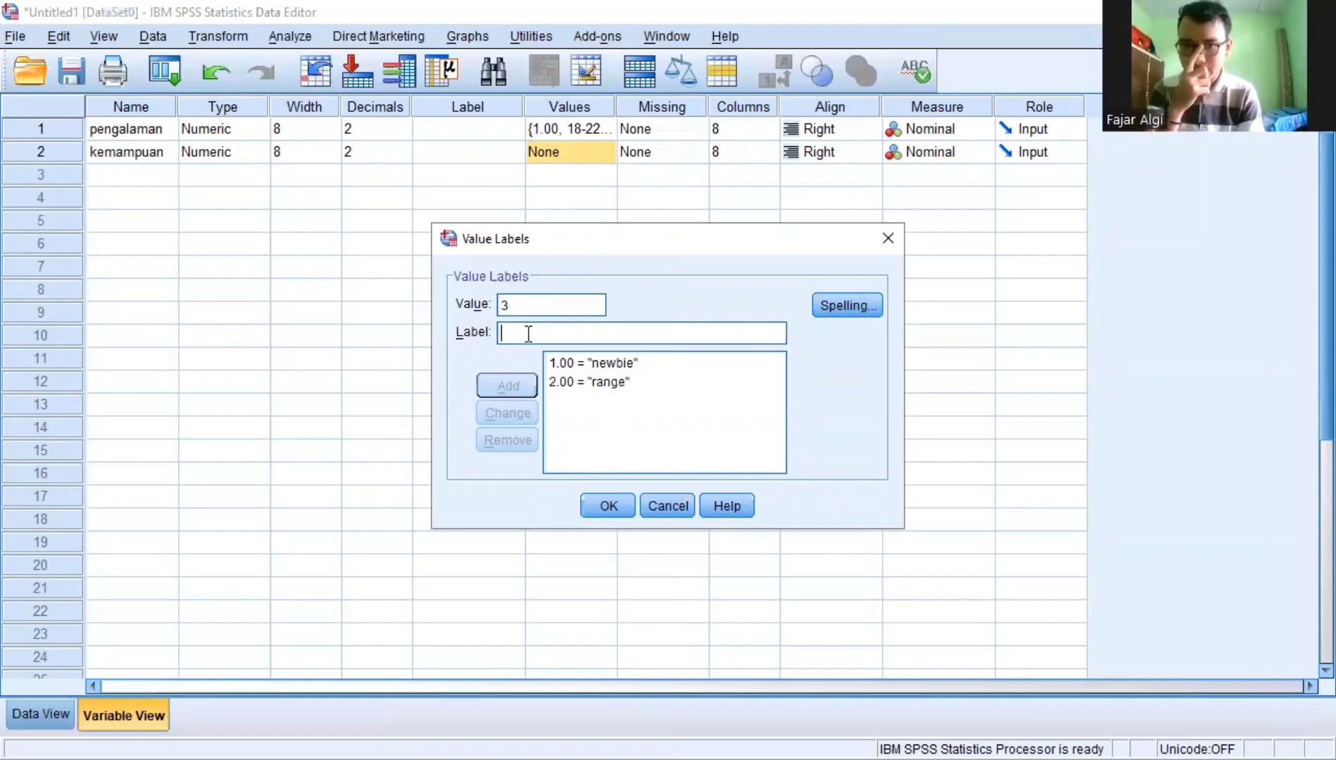
{"action": "type", "text": "pro"}
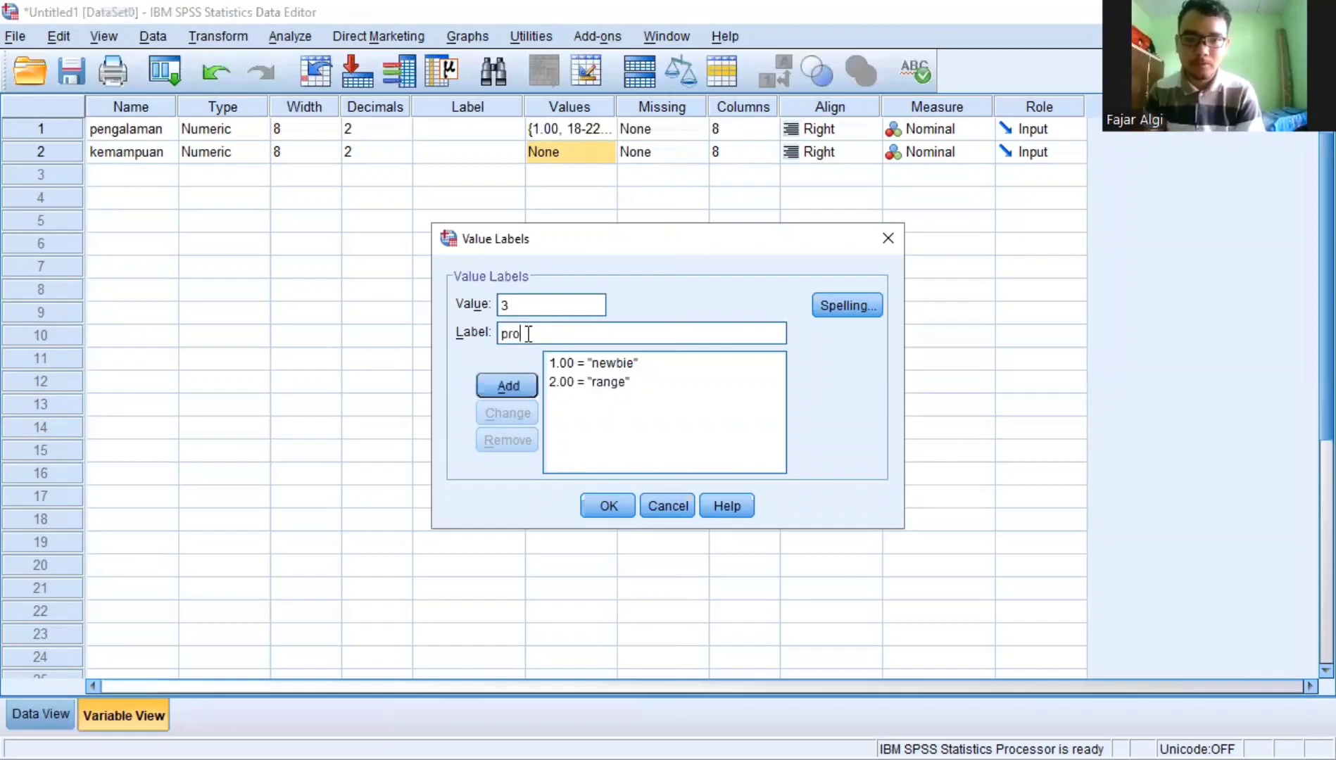
{"action": "left_click", "coordinate": [516, 380]}
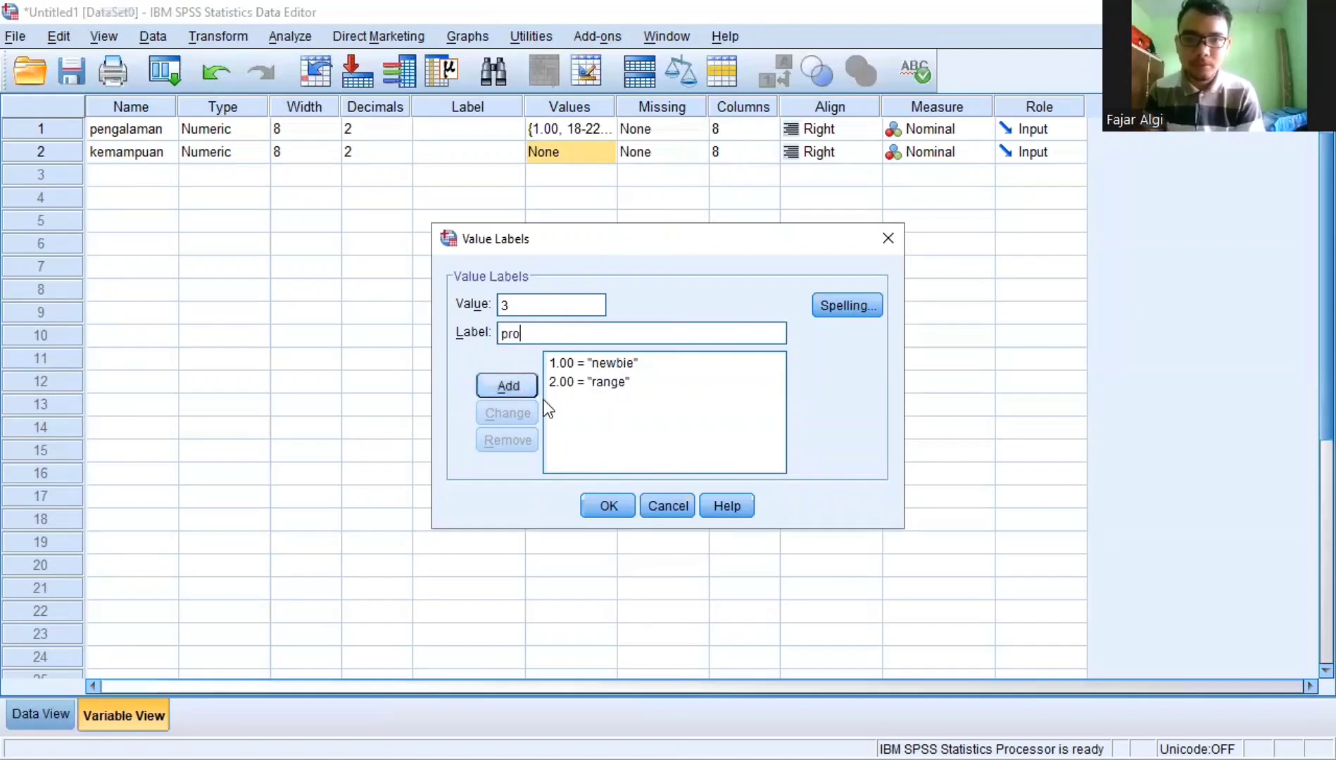
{"action": "left_click", "coordinate": [610, 506]}
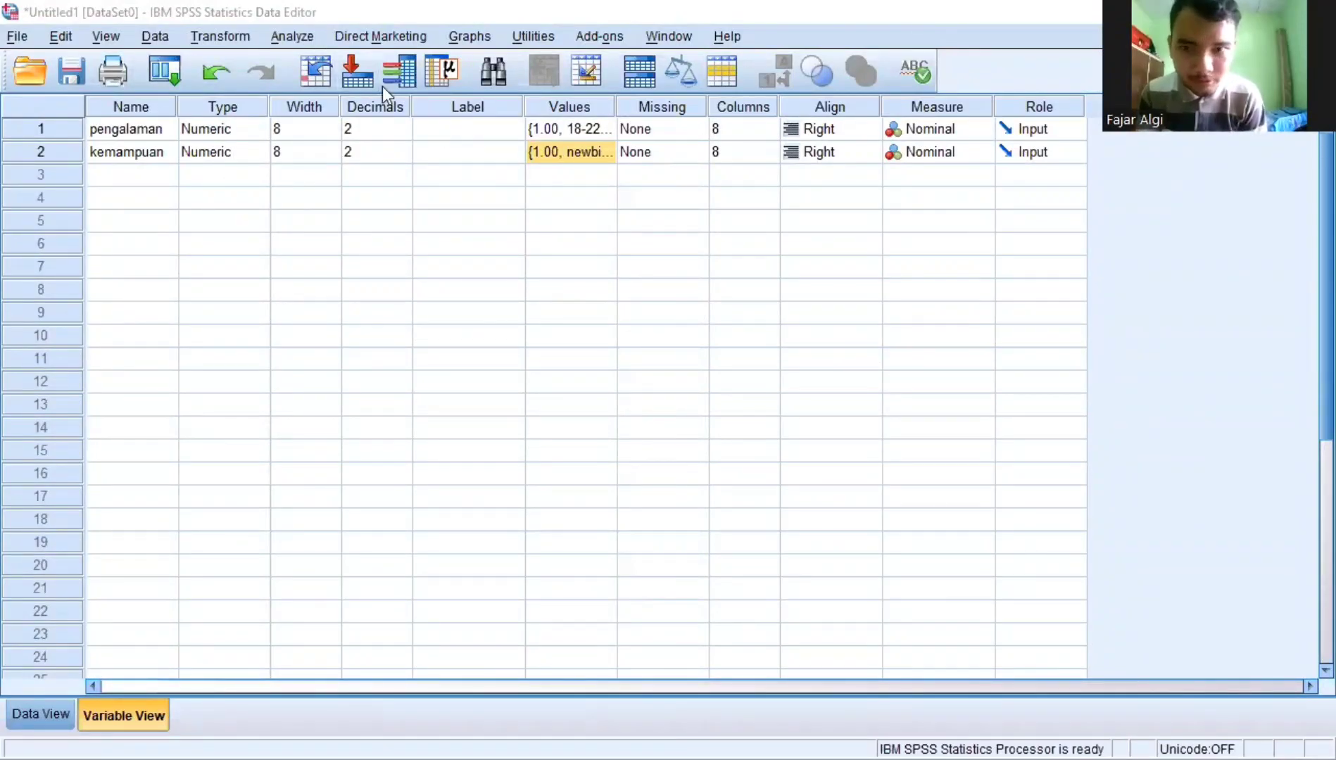
Set up a Crosstabs analysis with pengalaman as the row variable and kemampuan as the column variable
{"action": "left_click", "coordinate": [296, 36]}
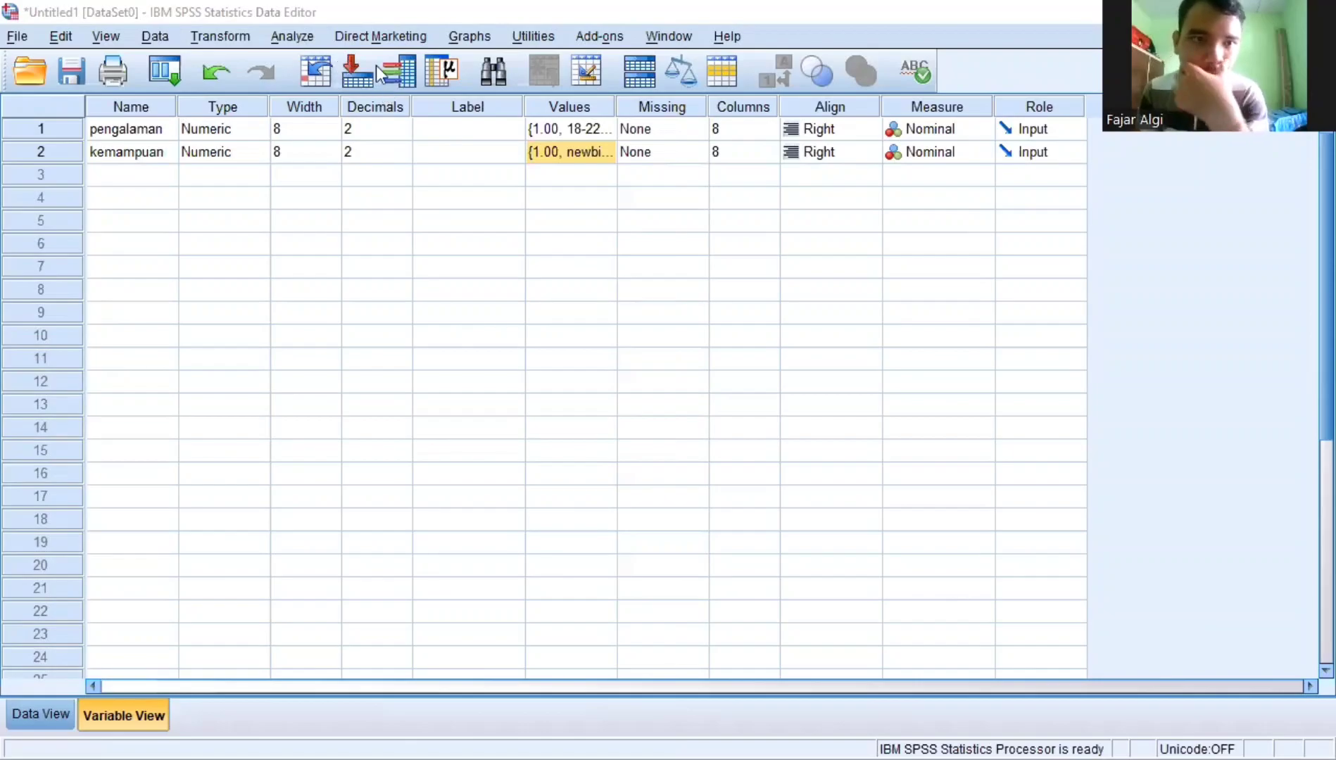
{"action": "mouse_move", "coordinate": [454, 81]}
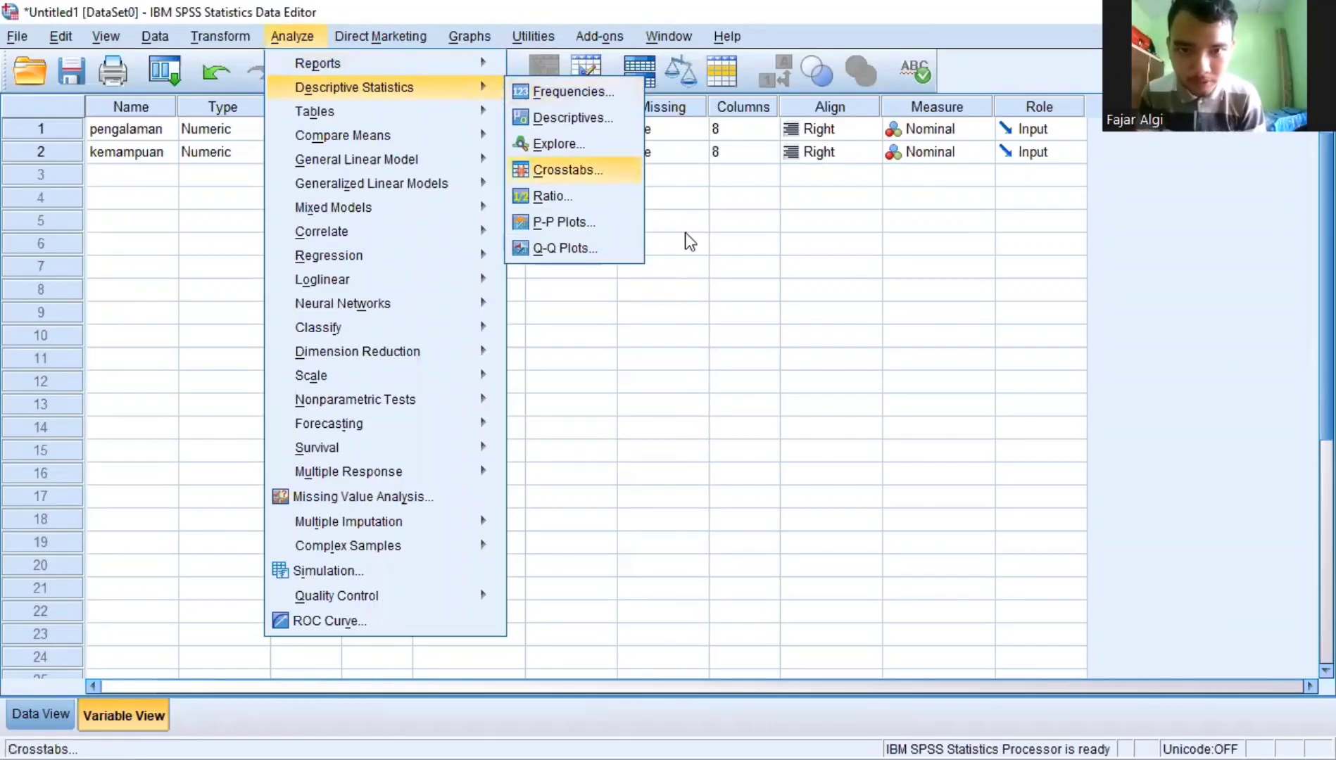
{"action": "key", "text": "Return"}
{"action": "left_click_drag", "start_coordinate": [667, 232], "coordinate": [514, 229]}
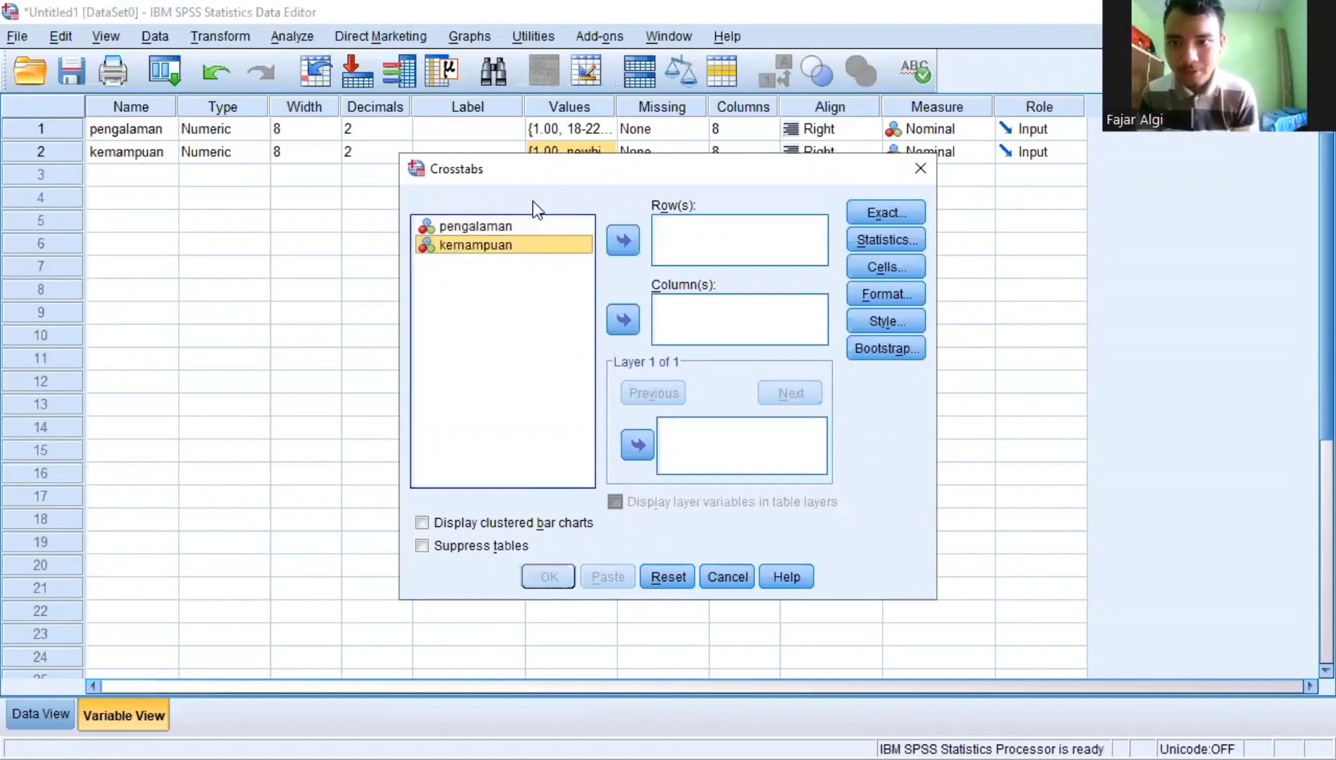
{"action": "left_click_drag", "start_coordinate": [507, 225], "coordinate": [704, 308]}
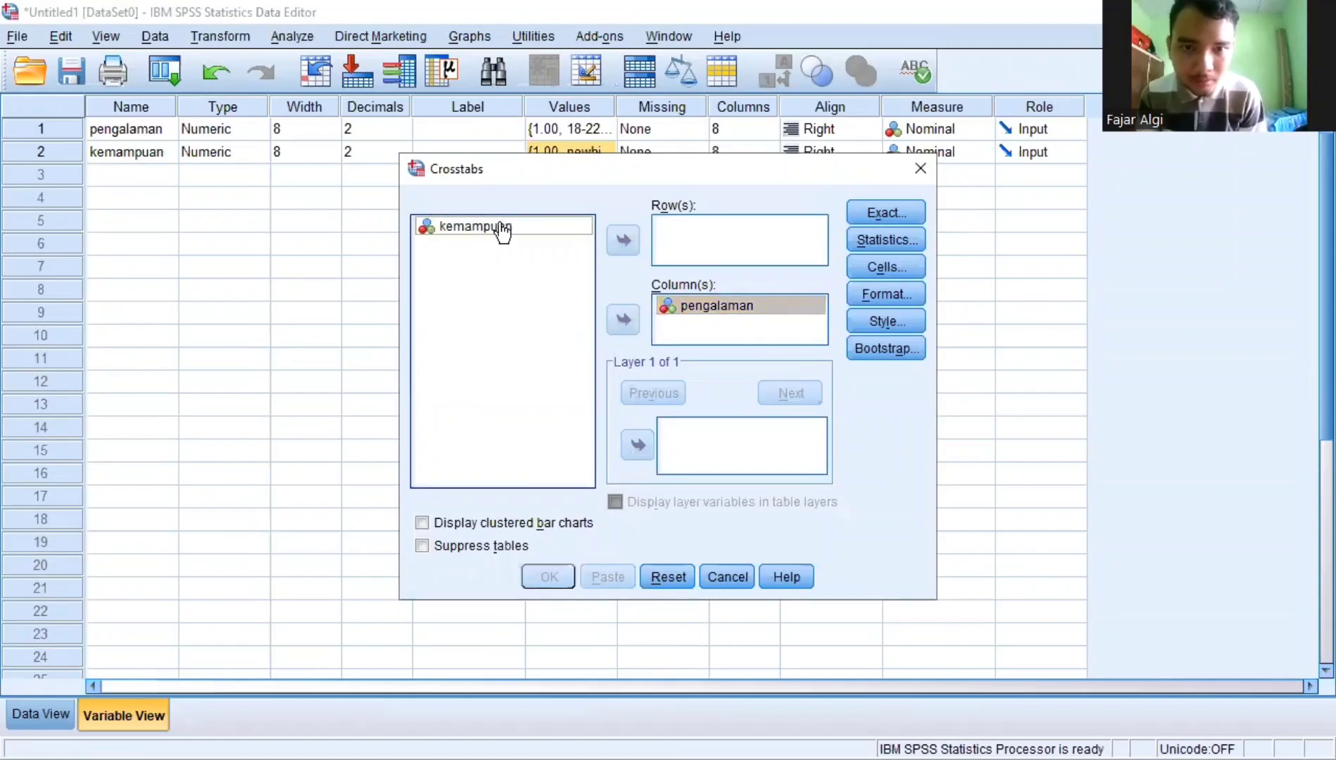
{"action": "left_click", "coordinate": [503, 229]}
{"action": "left_click_drag", "start_coordinate": [692, 307], "coordinate": [719, 239]}
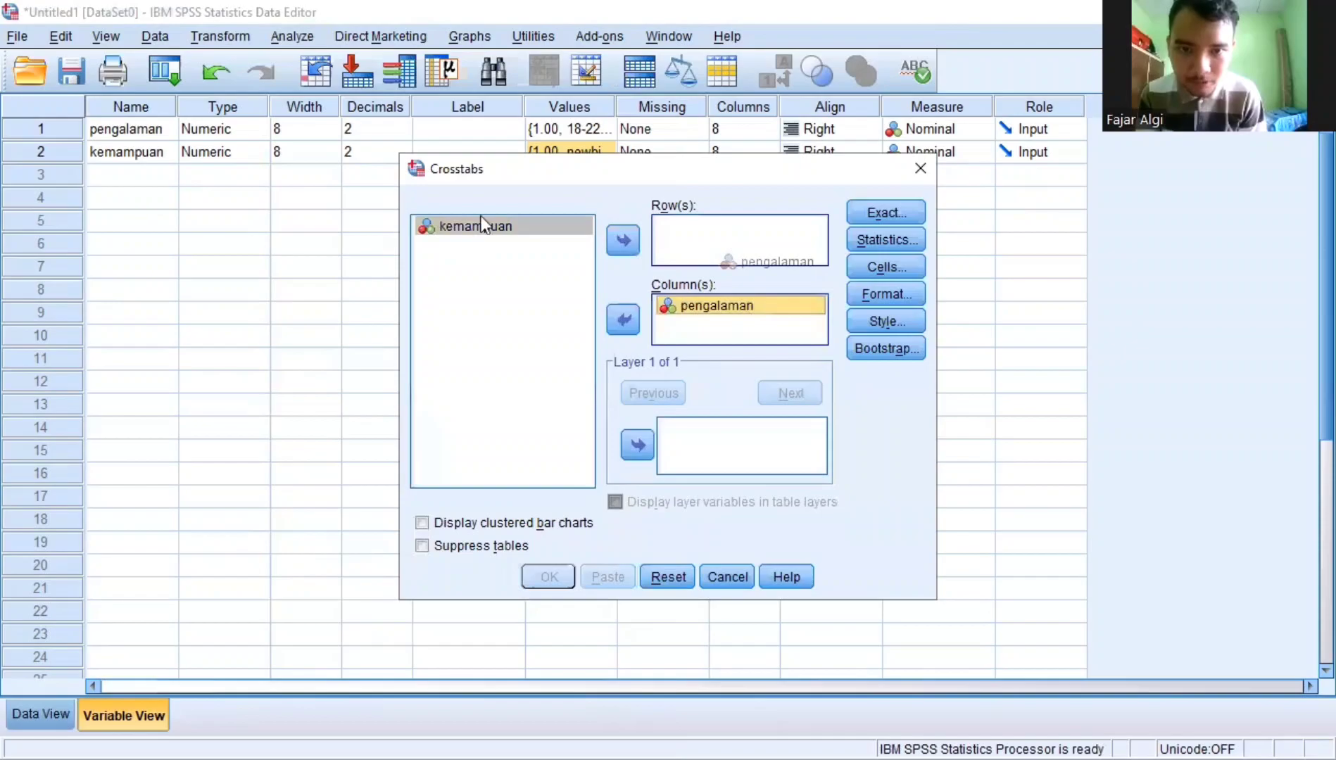
{"action": "left_click_drag", "start_coordinate": [477, 224], "coordinate": [696, 313]}
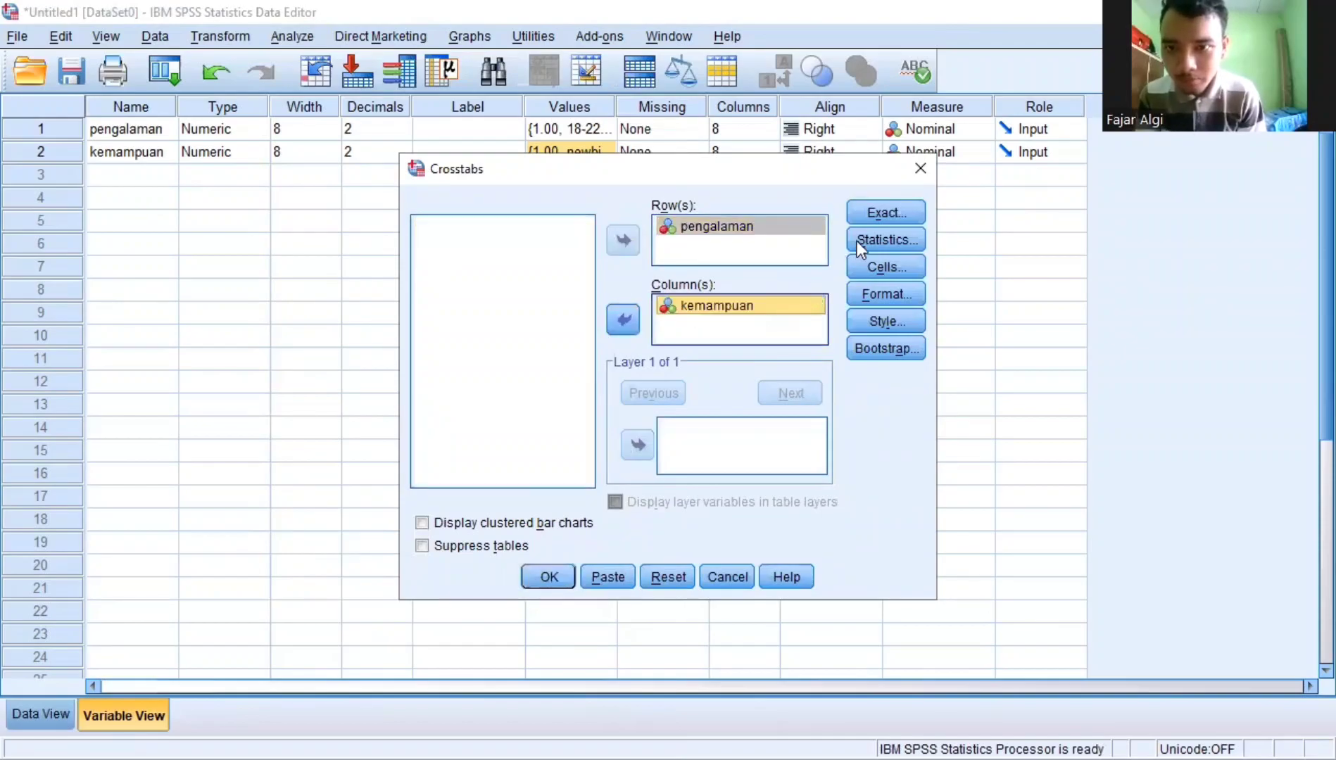
Include the Chi-square statistic in the crosstab and run the analysis
{"action": "left_click", "coordinate": [857, 242]}
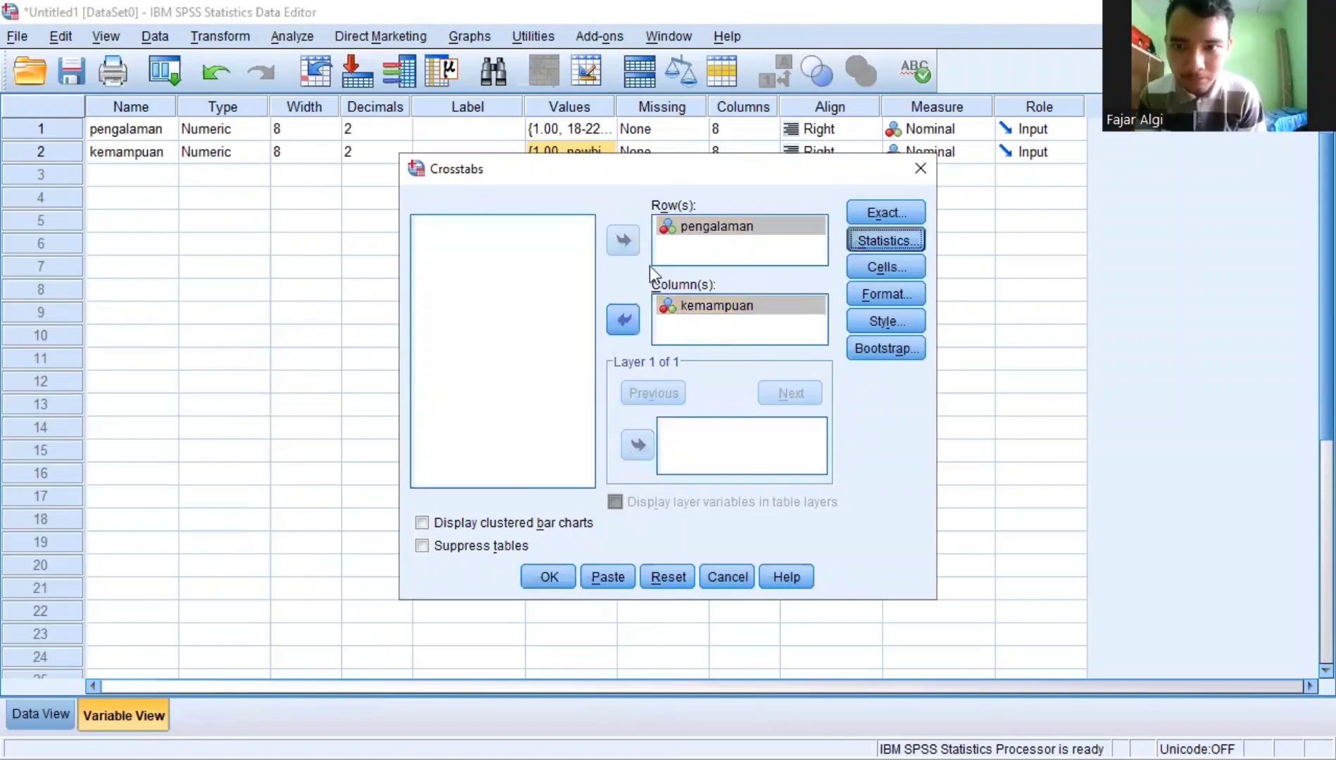
{"action": "left_click", "coordinate": [539, 247]}
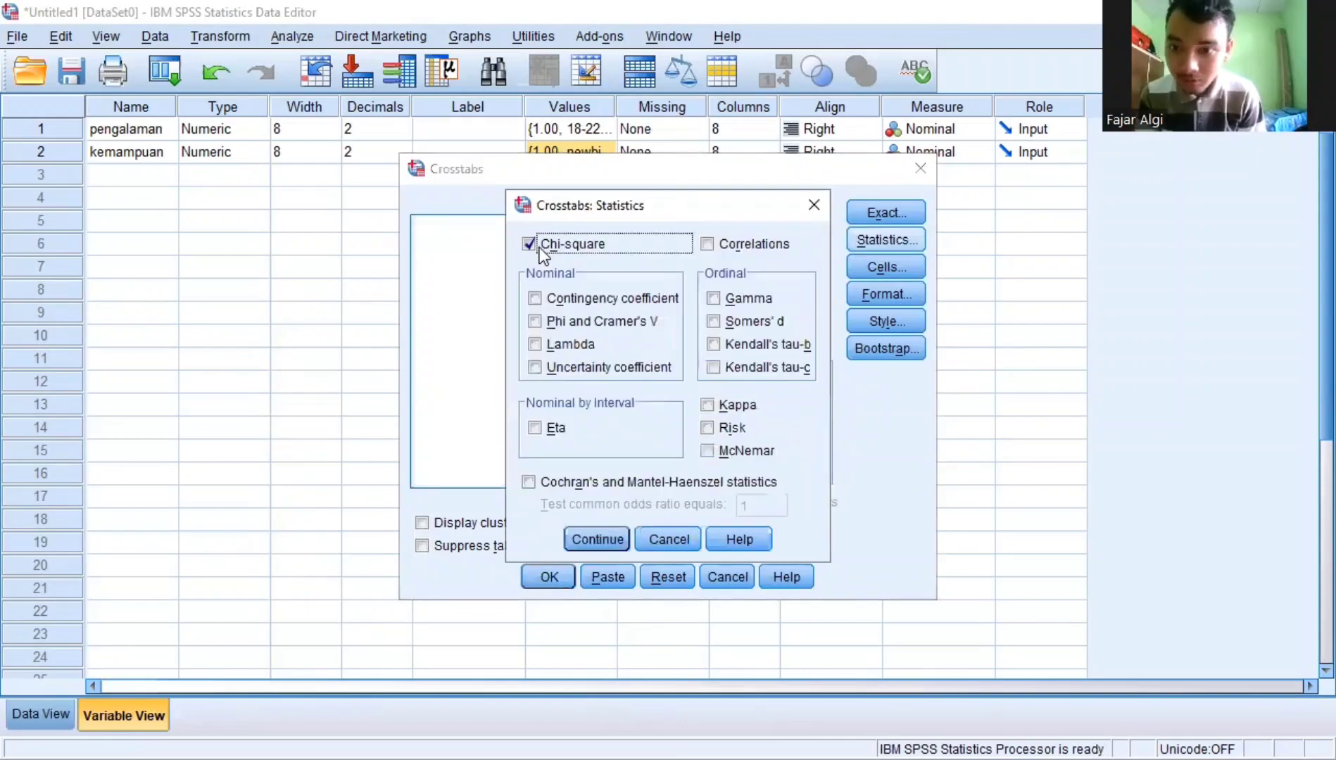
{"action": "left_click", "coordinate": [588, 542]}
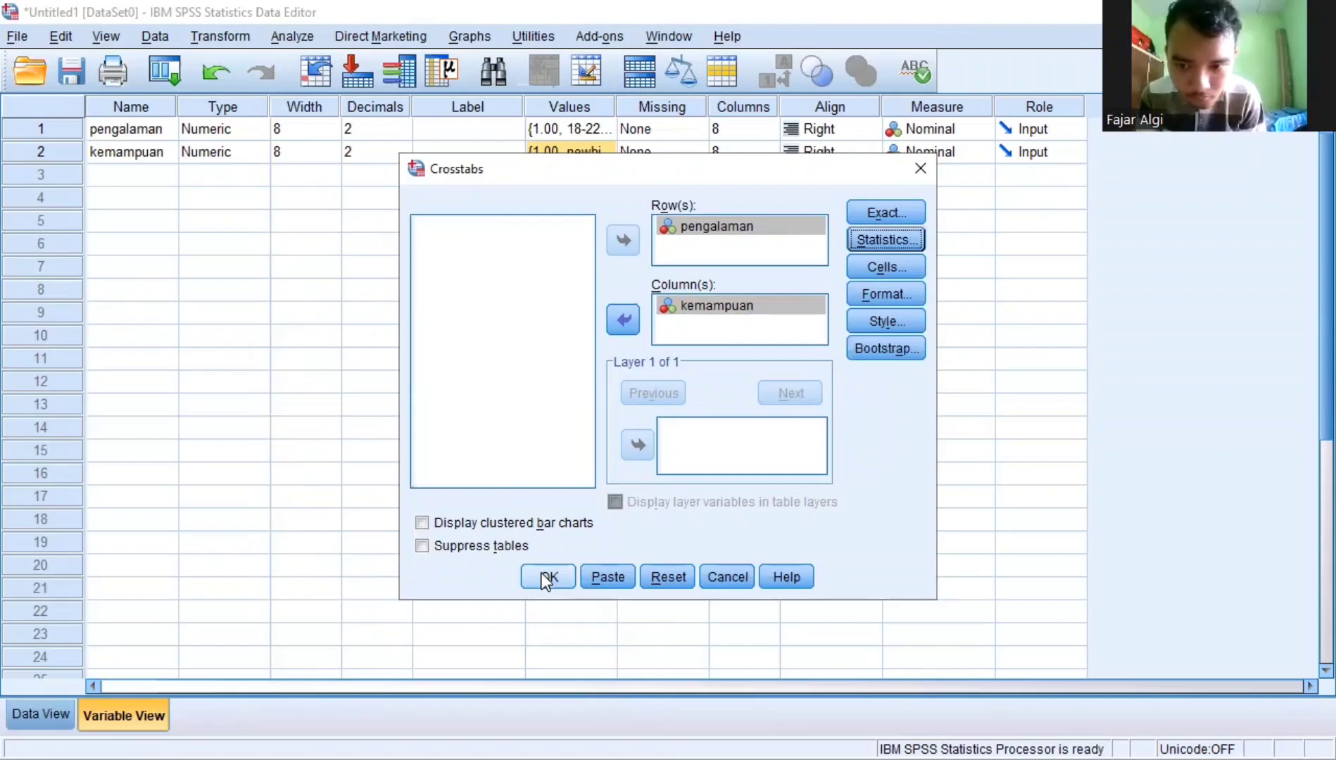
{"action": "left_click", "coordinate": [543, 575]}
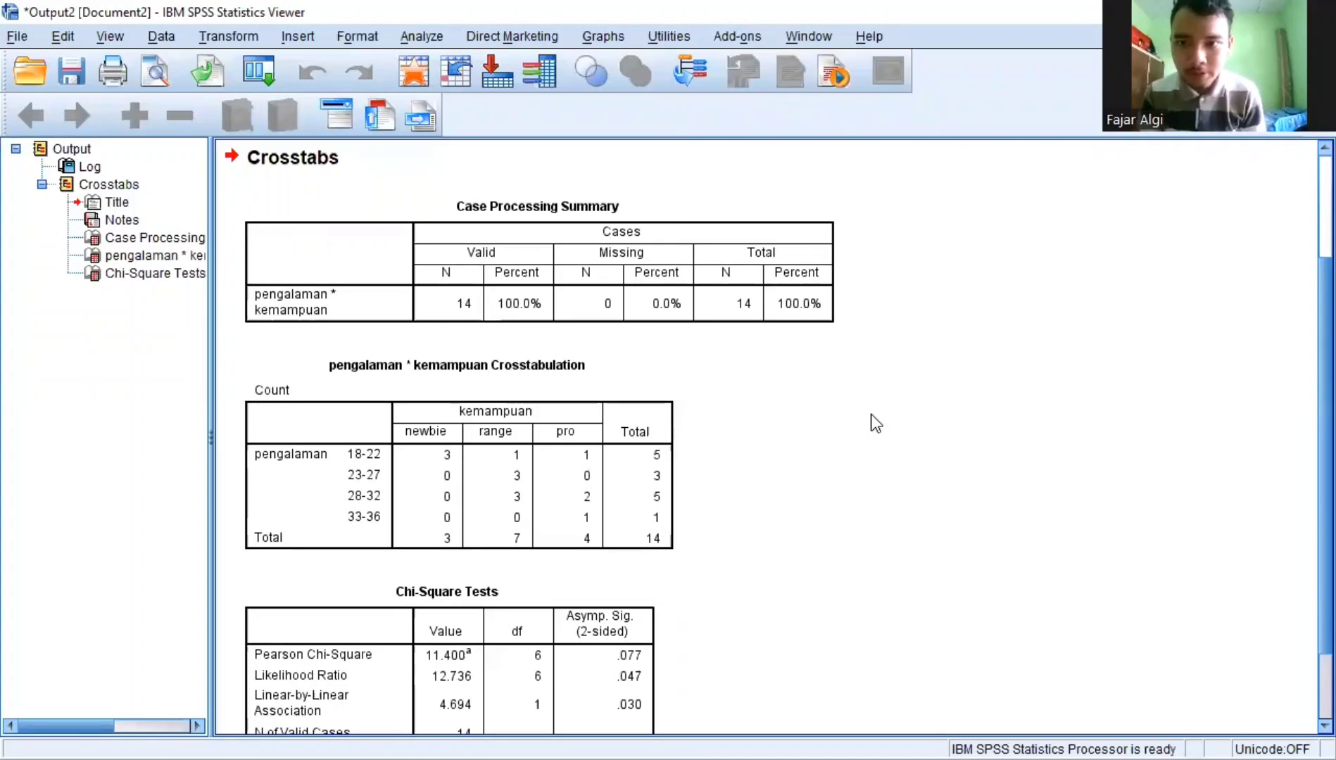
Examine the case processing summary, the pengalaman by kemampuan crosstabulation and the significance values of the chi-square tests
{"action": "left_click", "coordinate": [836, 310]}
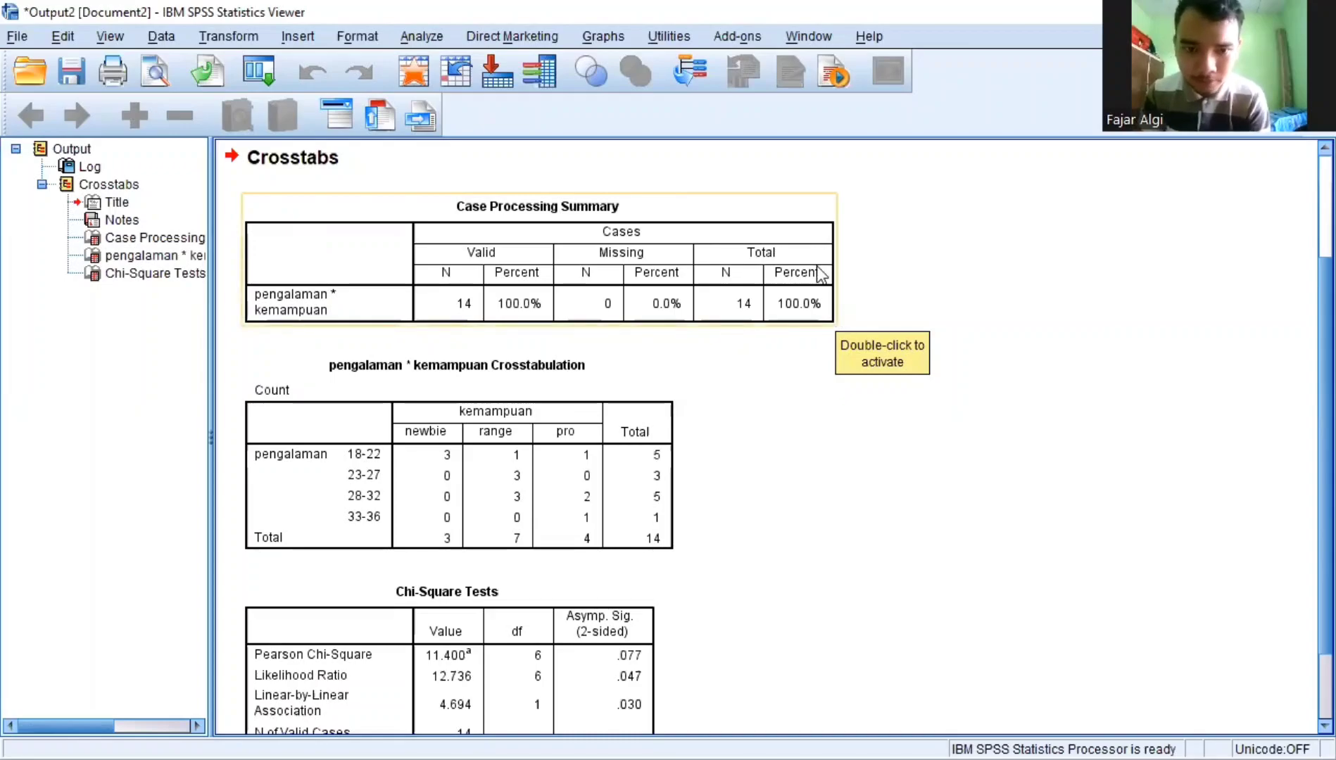
{"action": "scroll", "coordinate": [819, 275], "scroll_direction": "down", "scroll_amount": 3}
{"action": "left_click", "coordinate": [466, 498]}
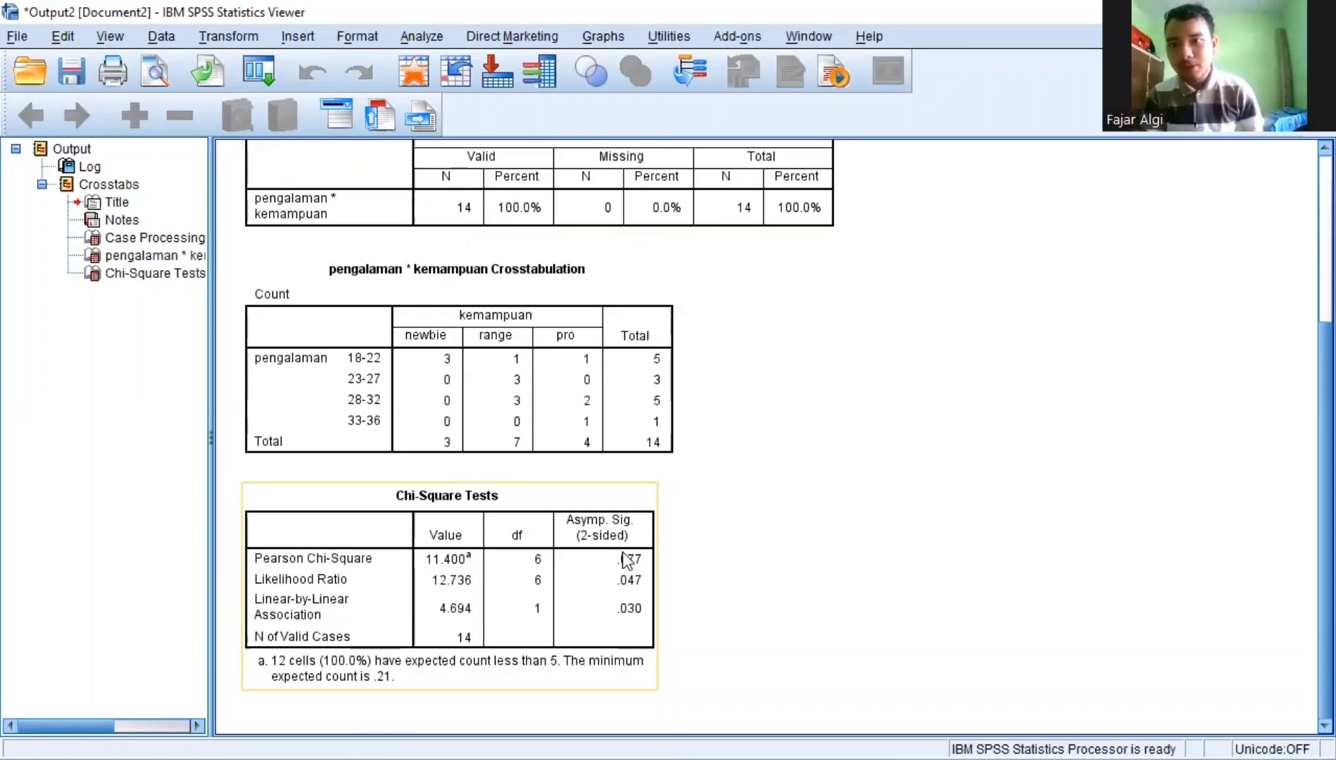
{"action": "left_click", "coordinate": [724, 499]}
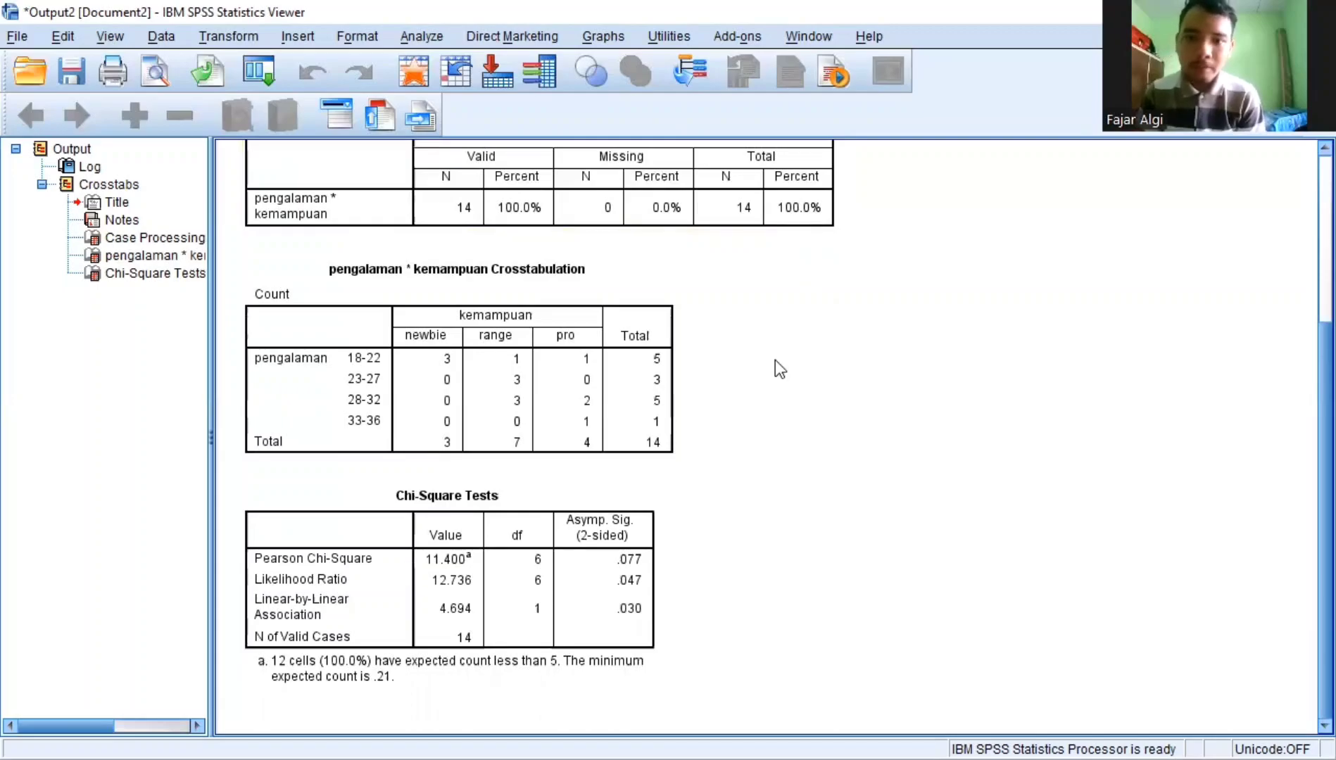
{"action": "scroll", "coordinate": [776, 358], "scroll_direction": "up", "scroll_amount": 5}
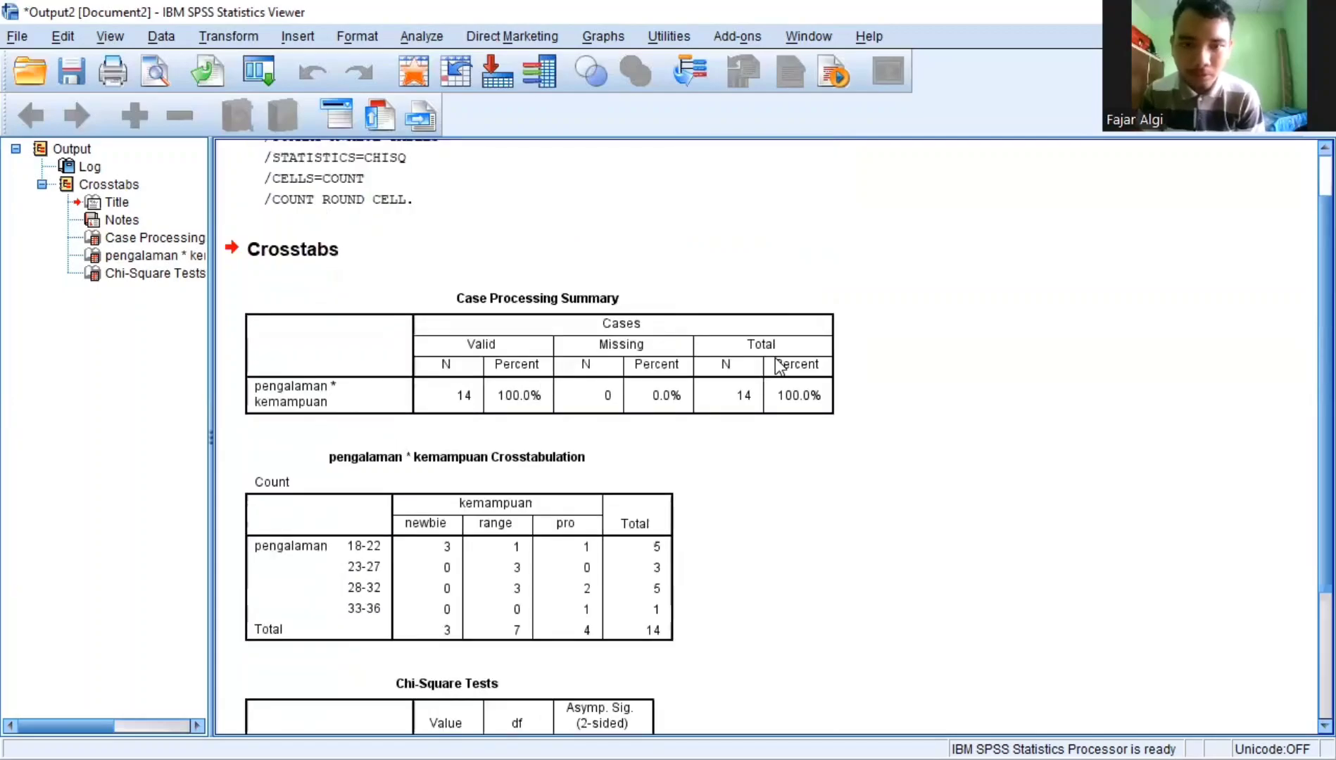
{"action": "scroll", "coordinate": [779, 366], "scroll_direction": "down", "scroll_amount": 5}
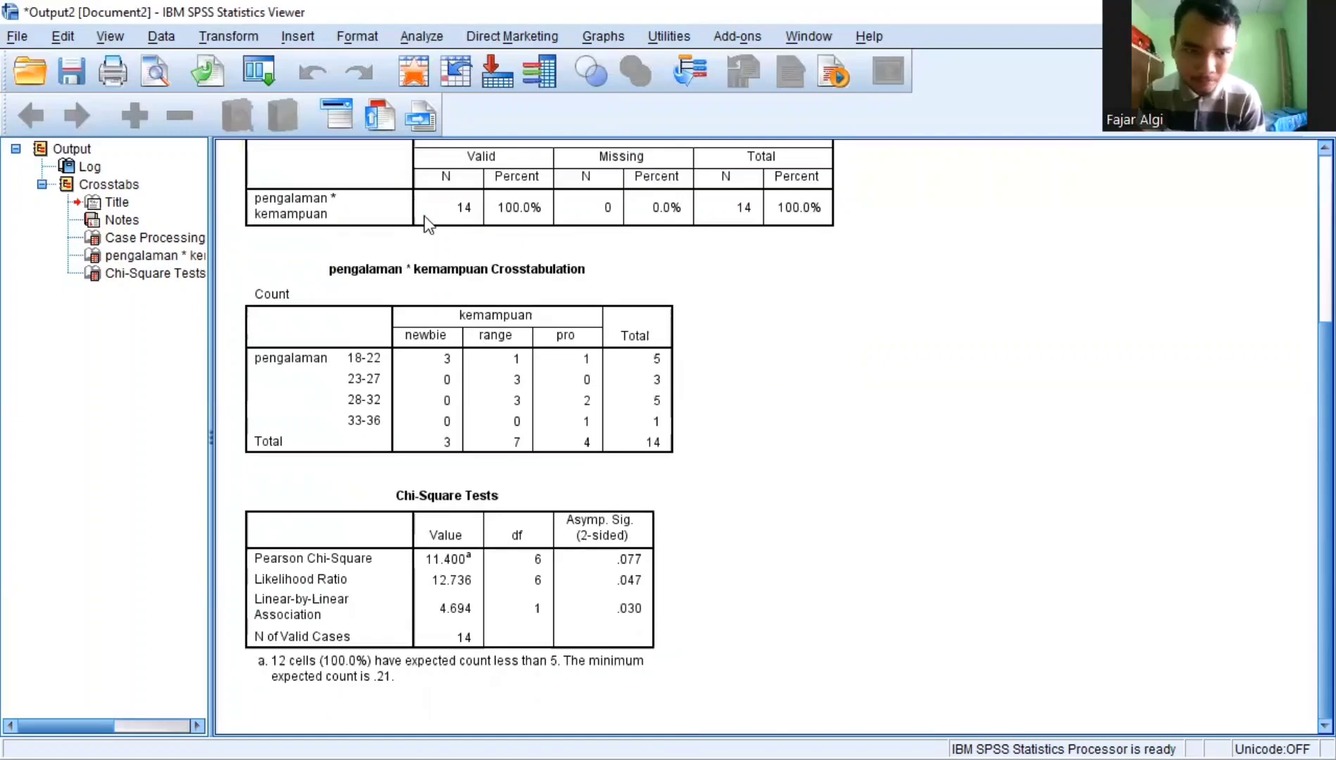
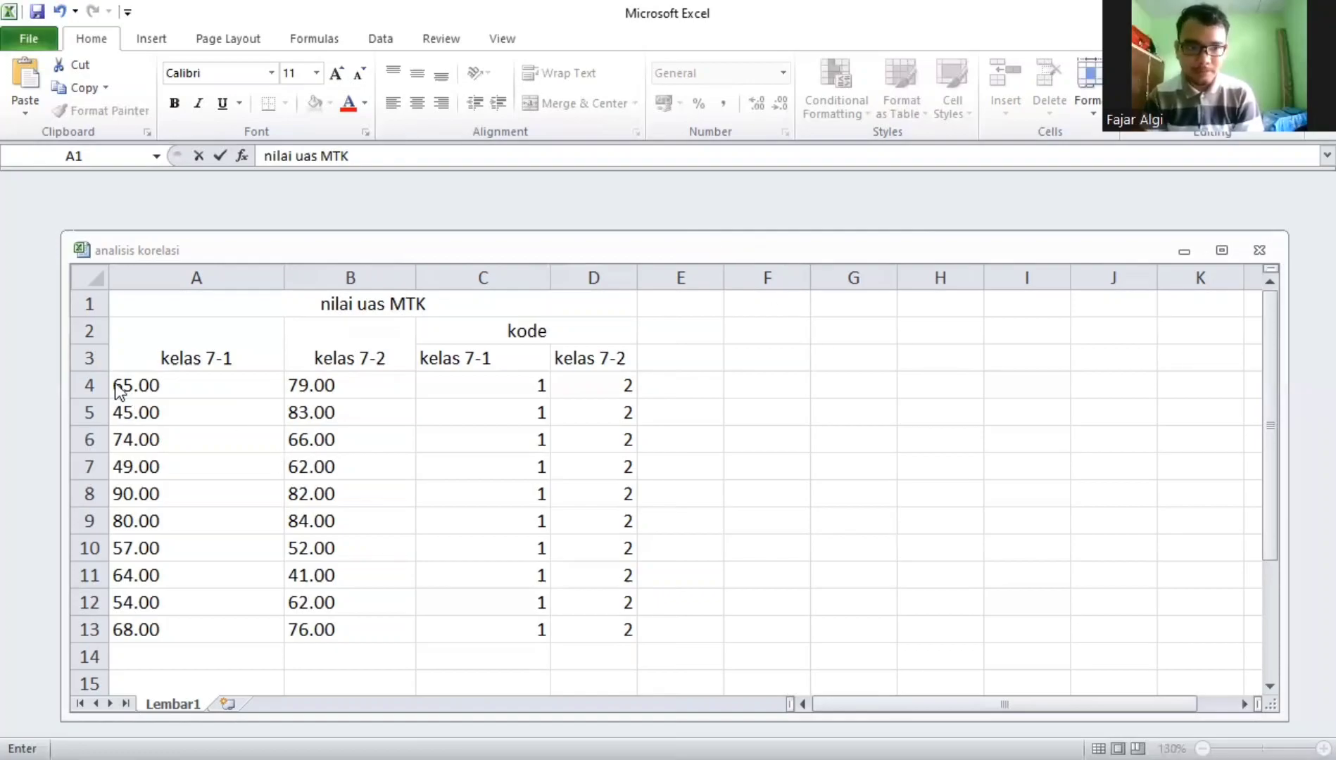
{"action": "left_click", "coordinate": [189, 494]}
{"action": "left_click_drag", "start_coordinate": [119, 388], "coordinate": [187, 620]}
{"action": "key", "text": "ctrl+c"}
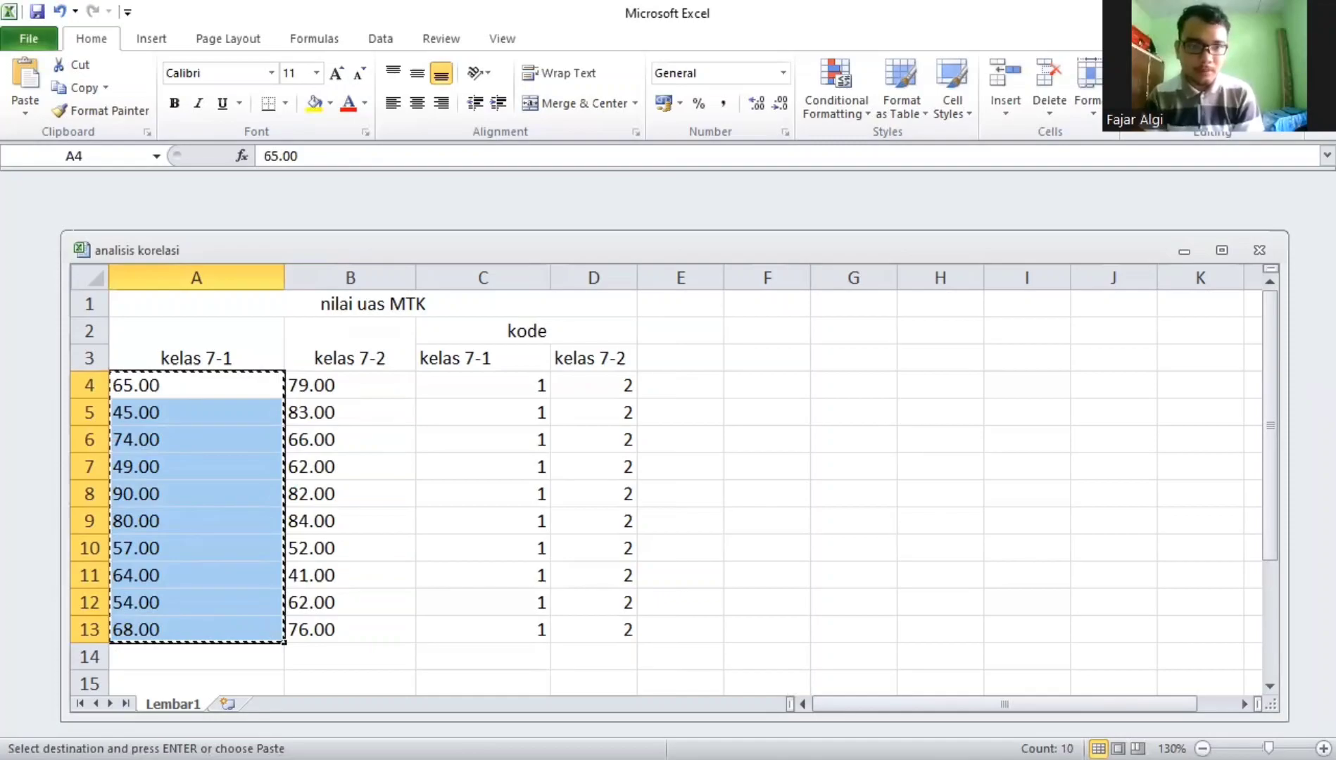
{"action": "key", "text": "alt+Tab"}
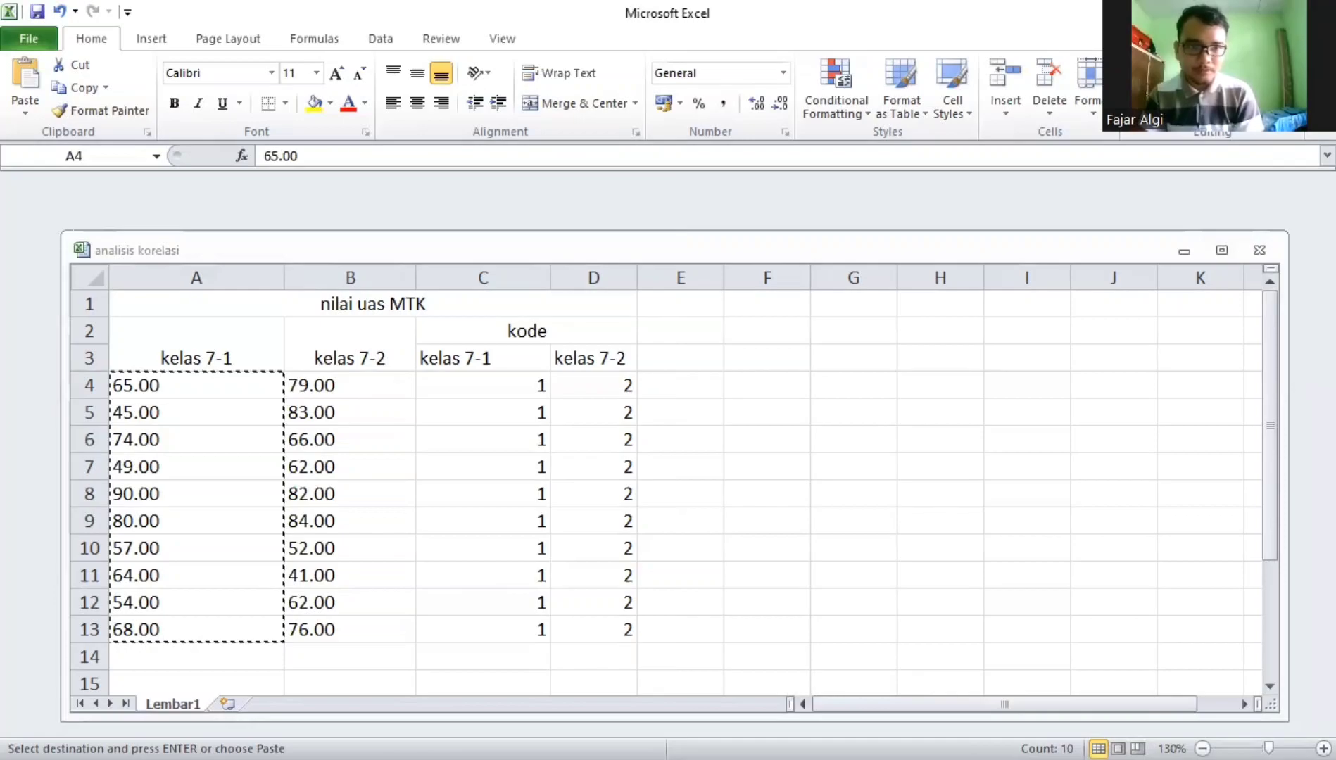
{"action": "key", "text": "Escape"}
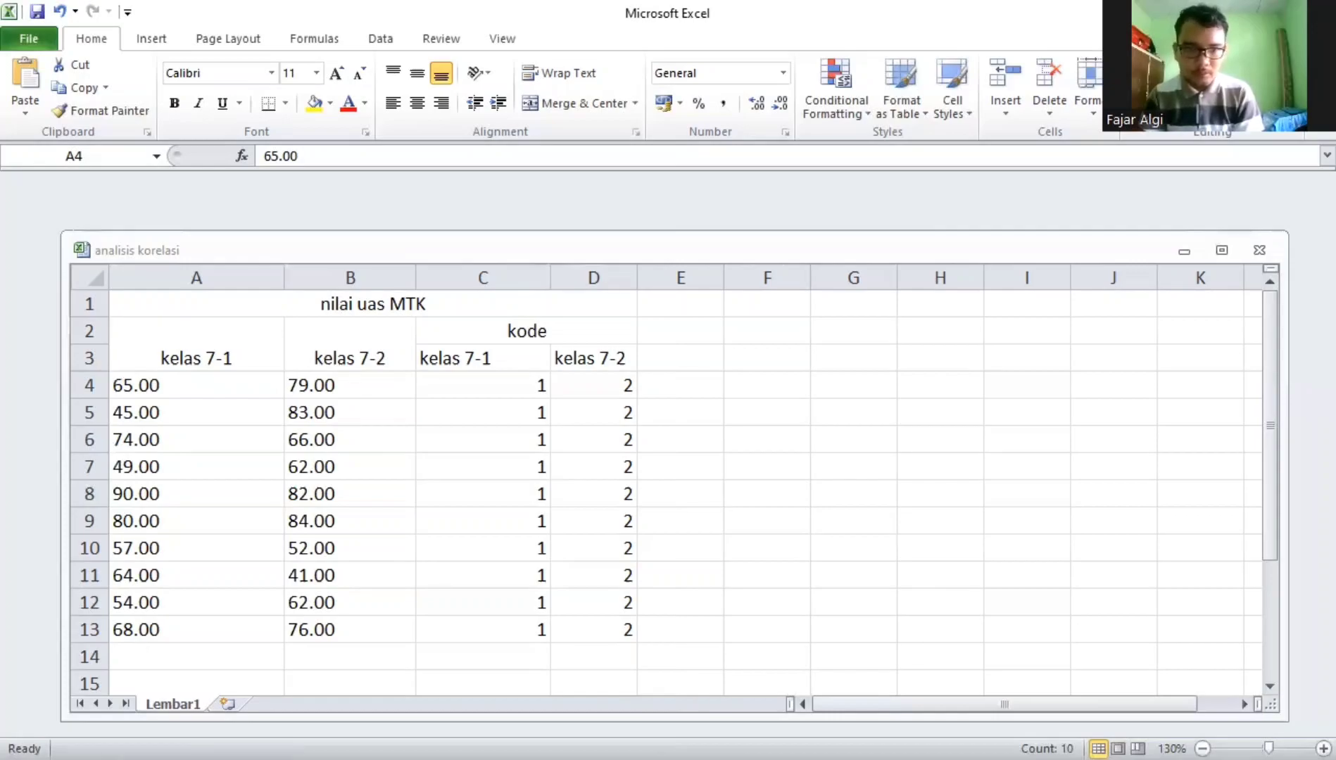
Copy the kelas 7-1 scores in A4:A13 from Excel and paste them into the hasil column in SPSS, starting at row 1
{"action": "left_click", "coordinate": [200, 621], "text": "shift"}
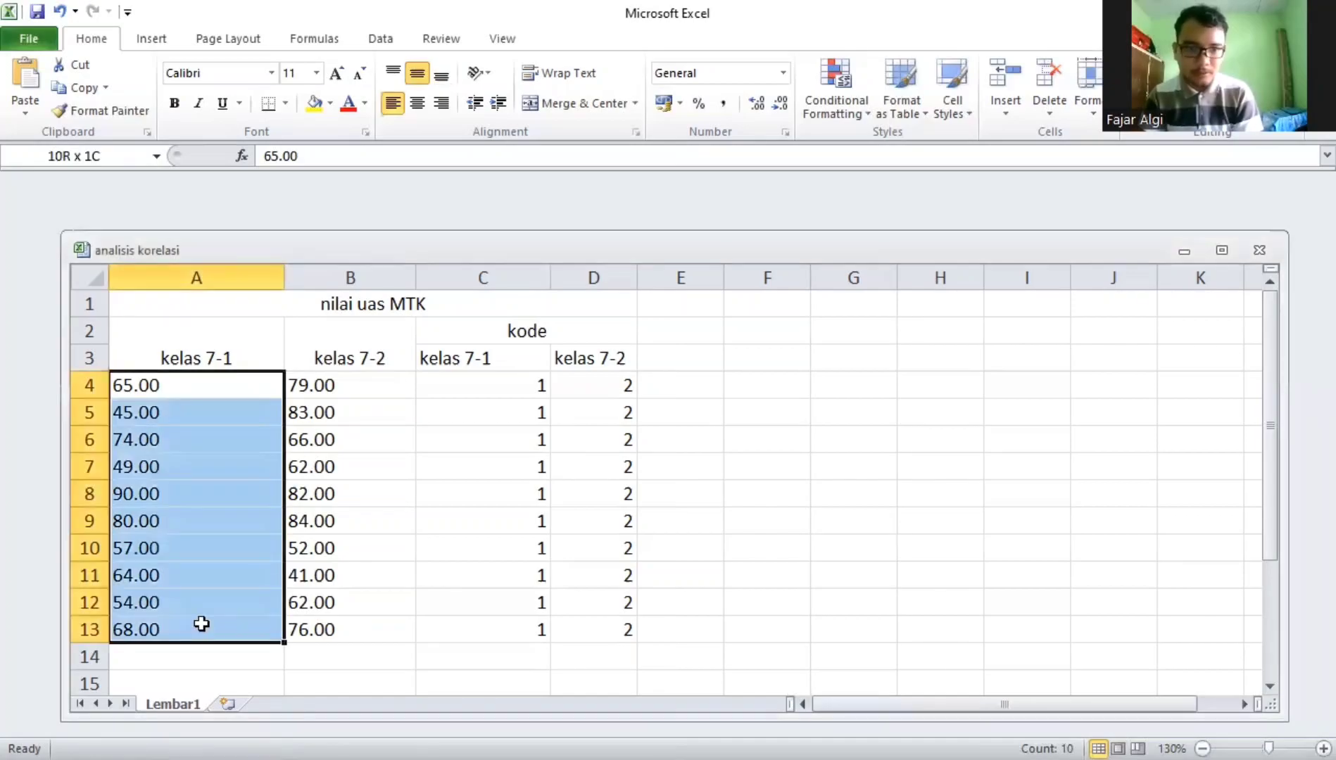
{"action": "right_click", "coordinate": [278, 299]}
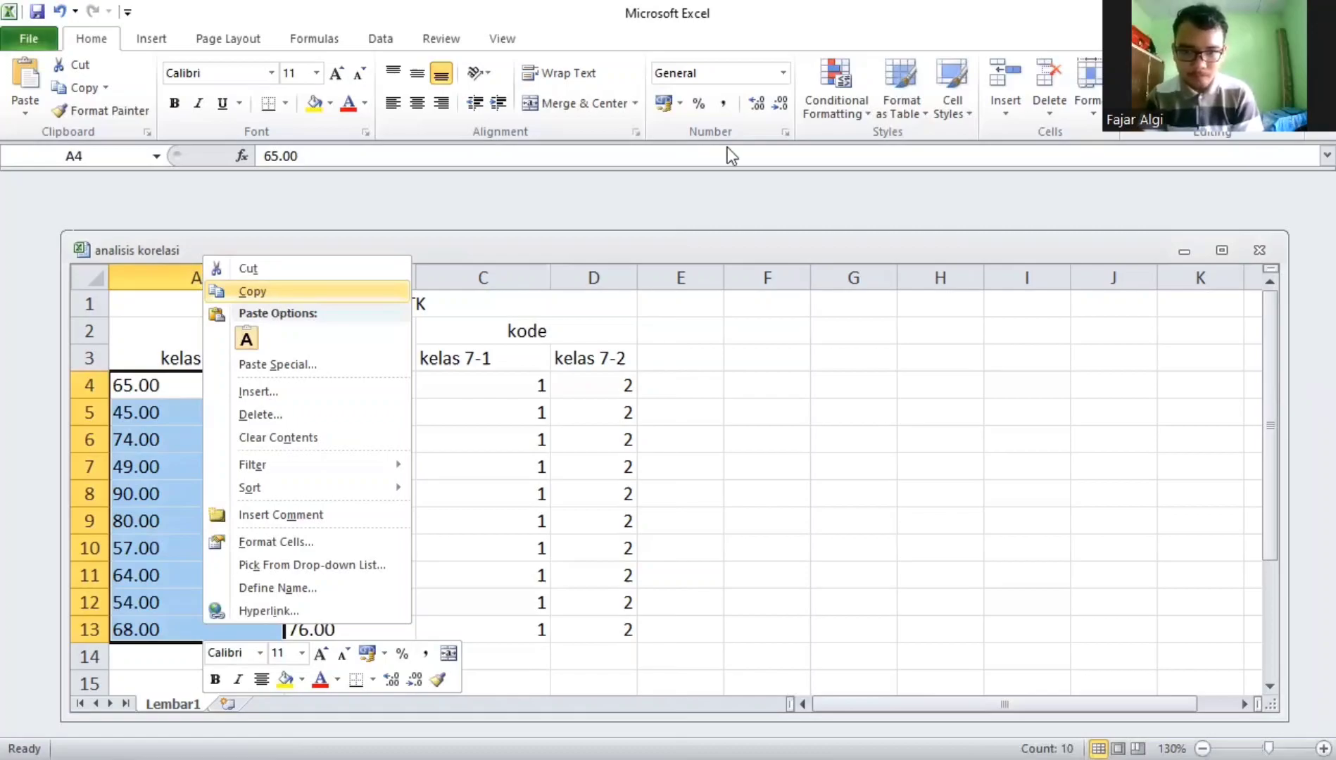
{"action": "key", "text": "ctrl+c"}
{"action": "key", "text": "alt+Tab"}
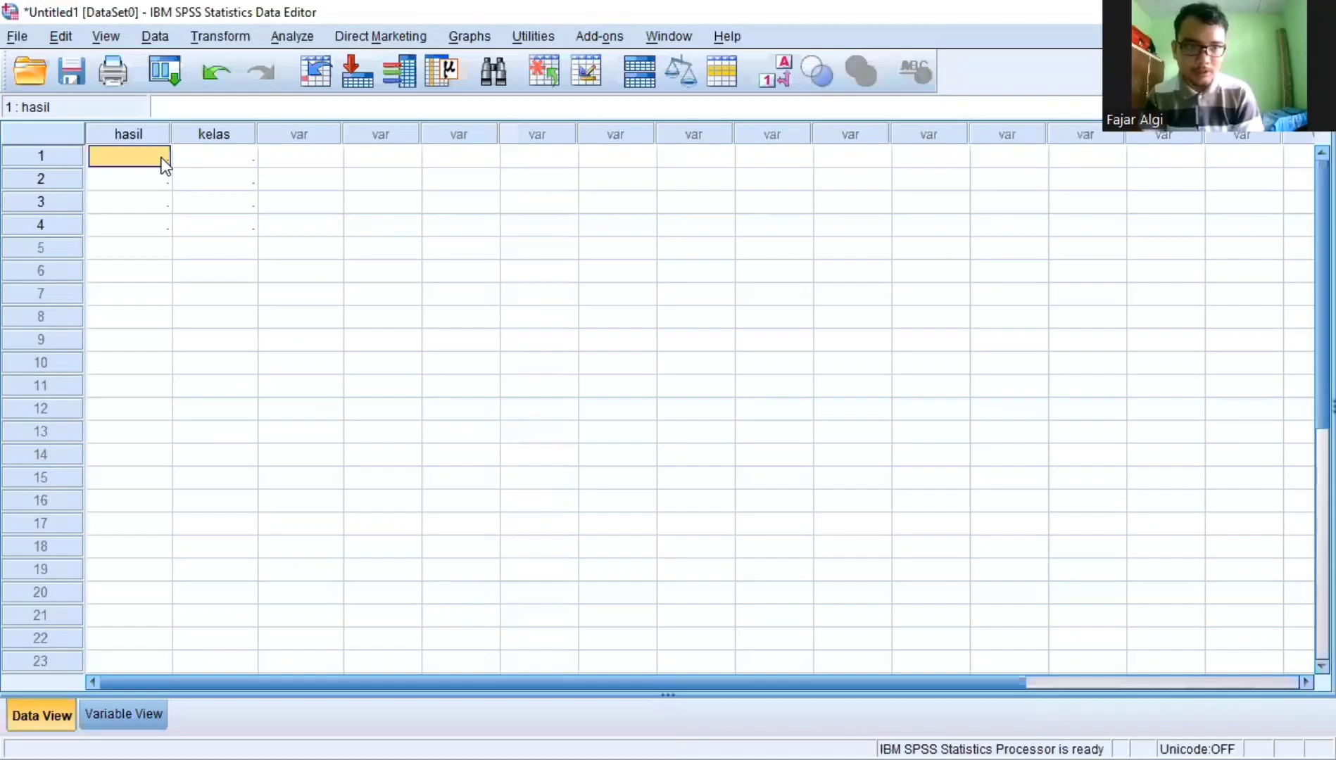
{"action": "right_click", "coordinate": [207, 241]}
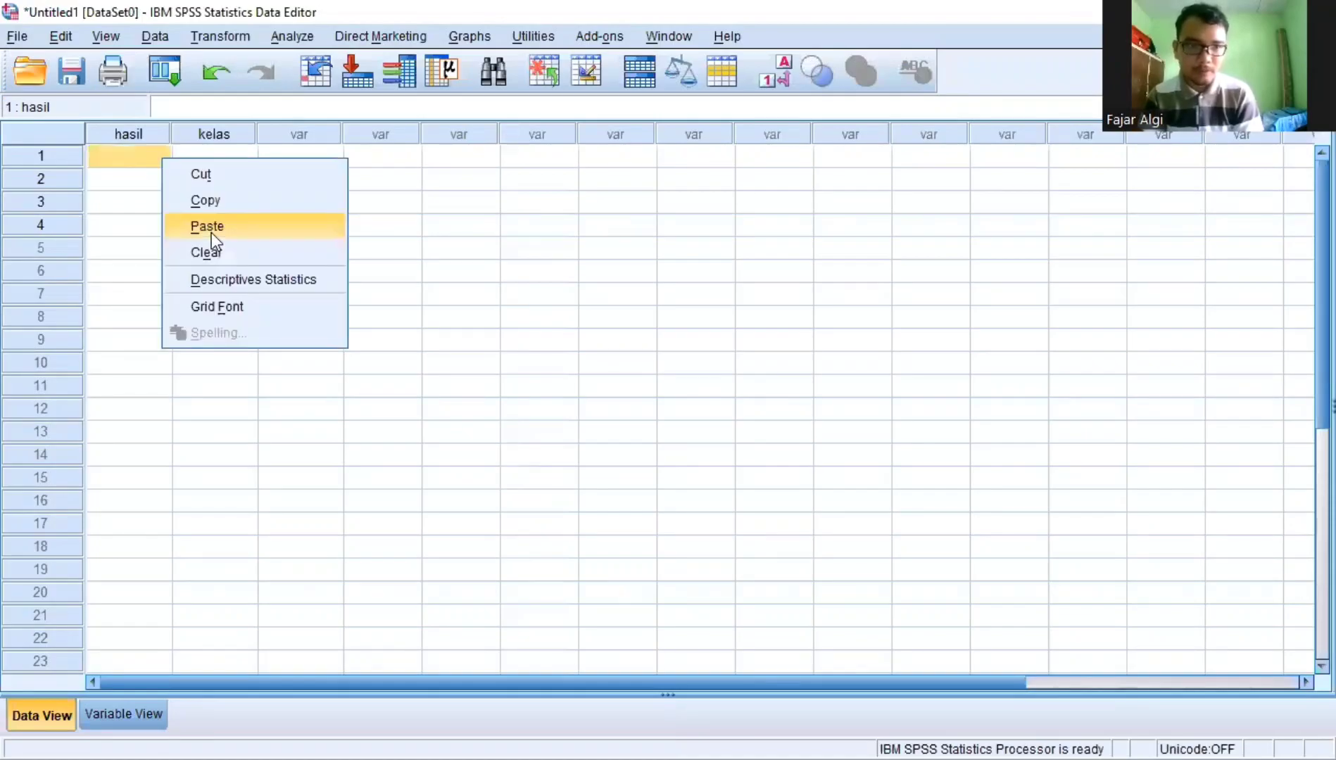
{"action": "left_click", "coordinate": [211, 225]}
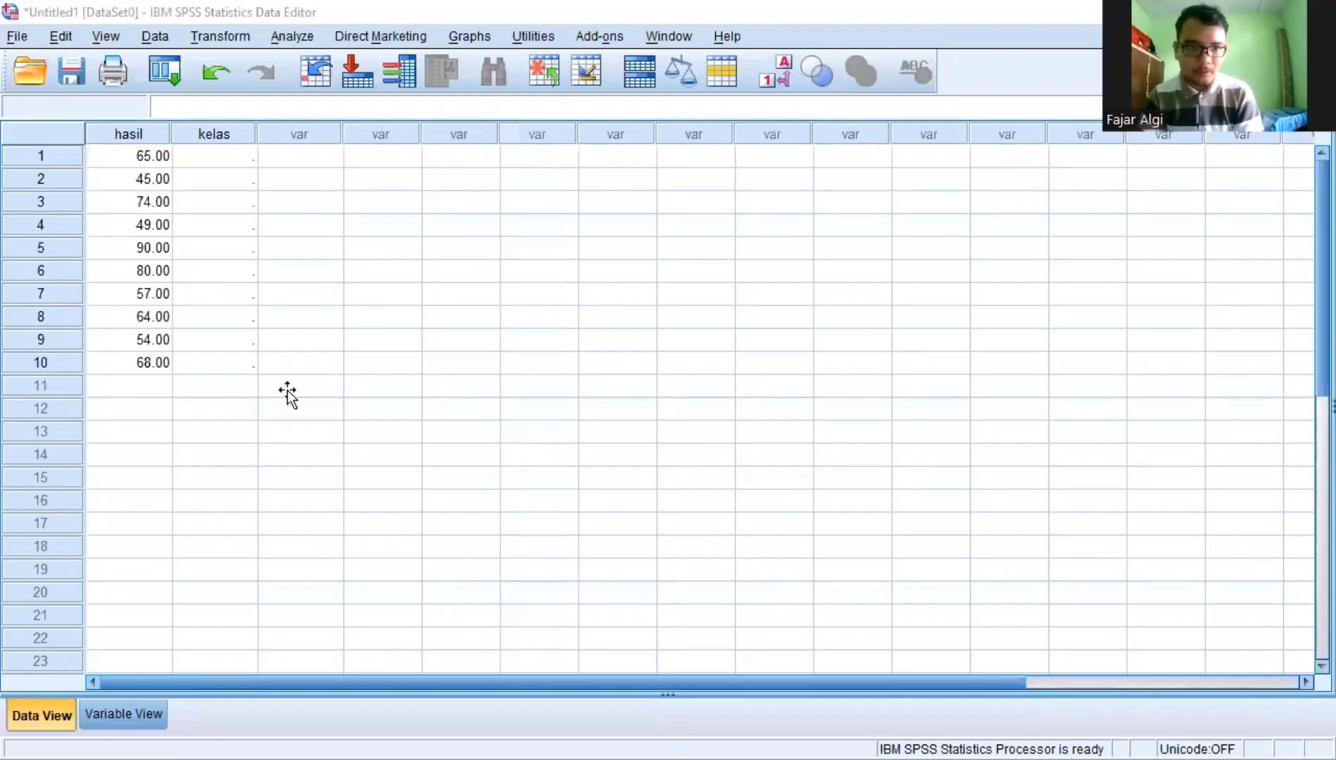
Copy the kelas 7-2 scores in B4:B13 from Excel and paste them into the hasil column in SPSS, starting at row 11
{"action": "key", "text": "alt+Tab"}
{"action": "key", "text": "Left"}
{"action": "left_click_drag", "start_coordinate": [303, 385], "coordinate": [361, 617]}
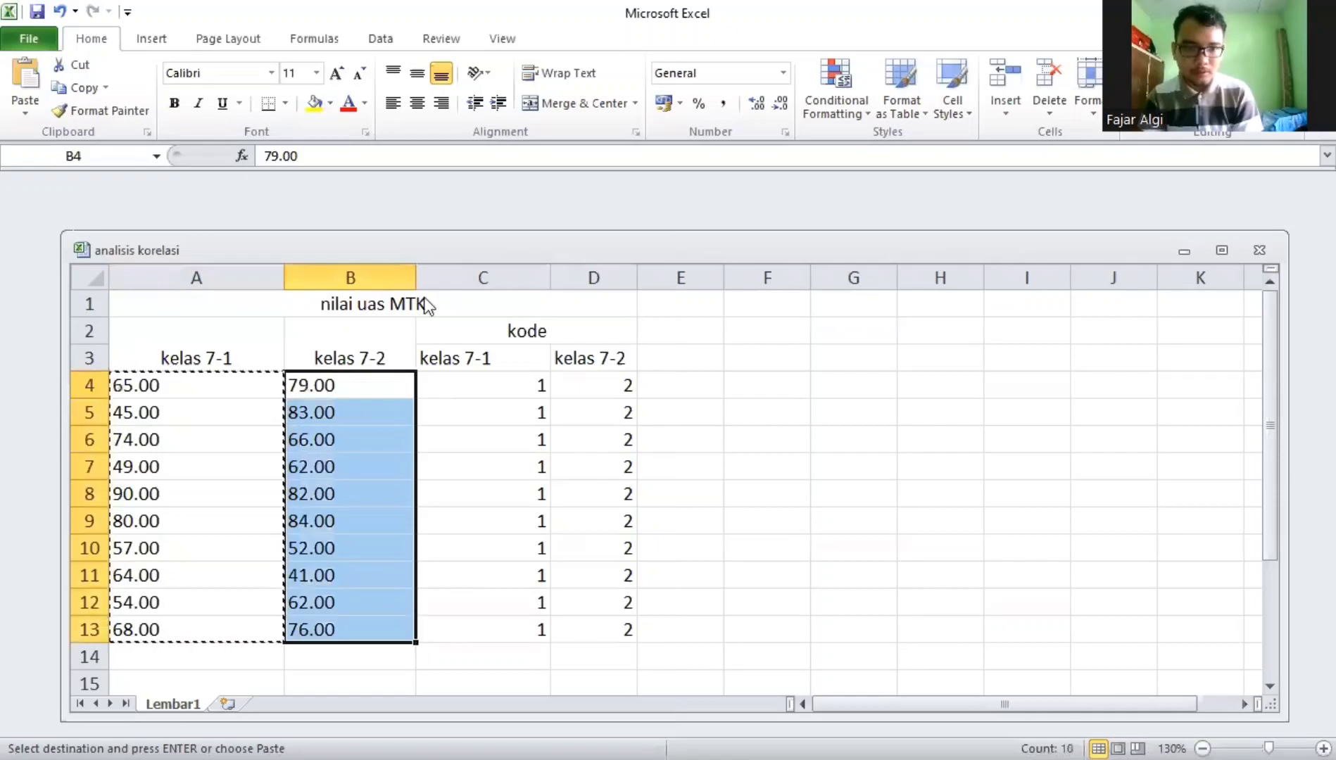
{"action": "right_click", "coordinate": [351, 631]}
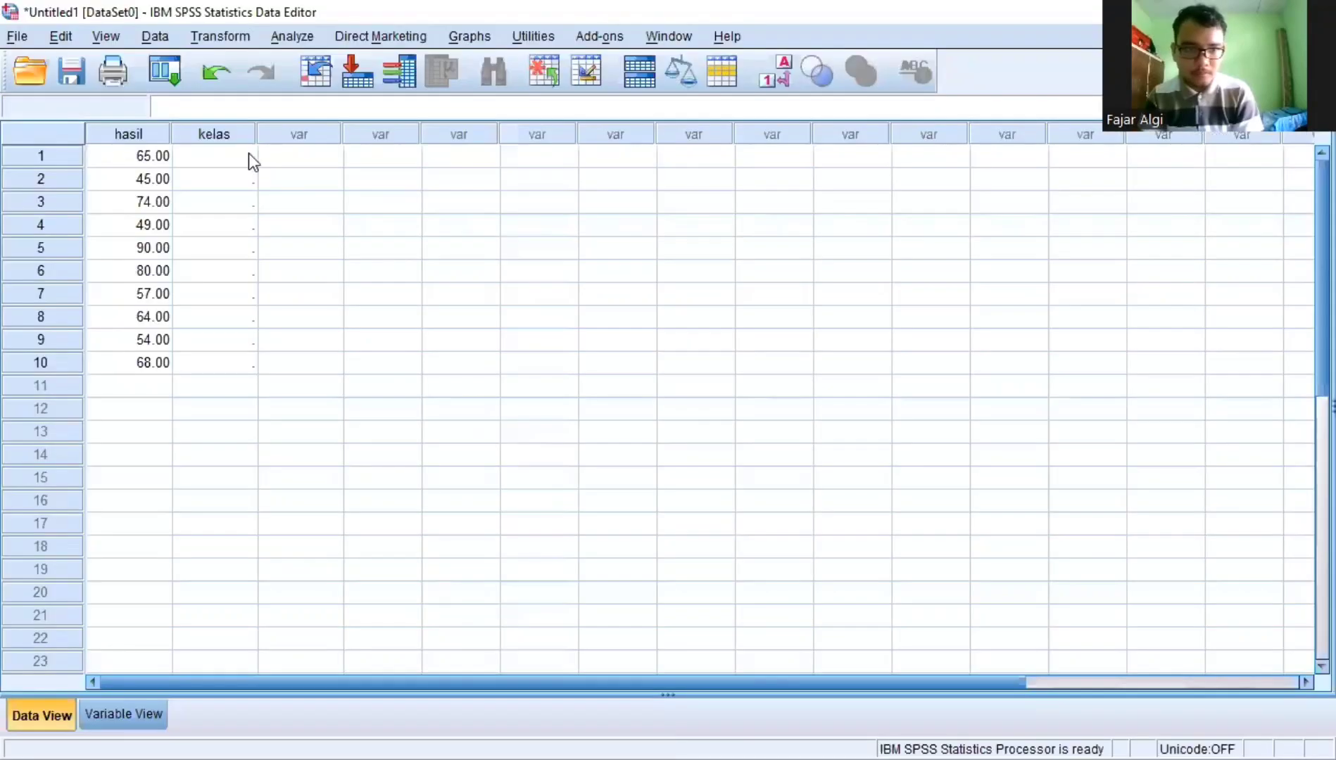
{"action": "left_click", "coordinate": [163, 388]}
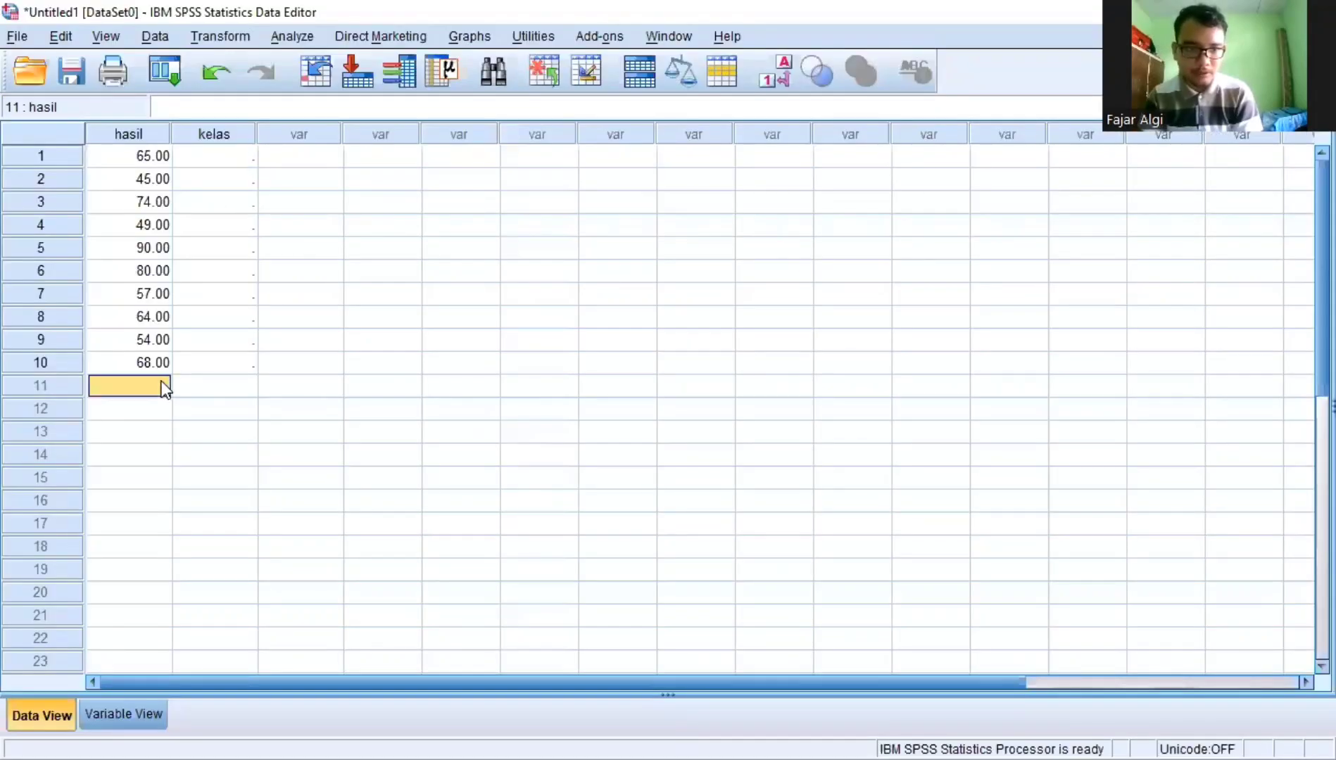
{"action": "right_click", "coordinate": [199, 445]}
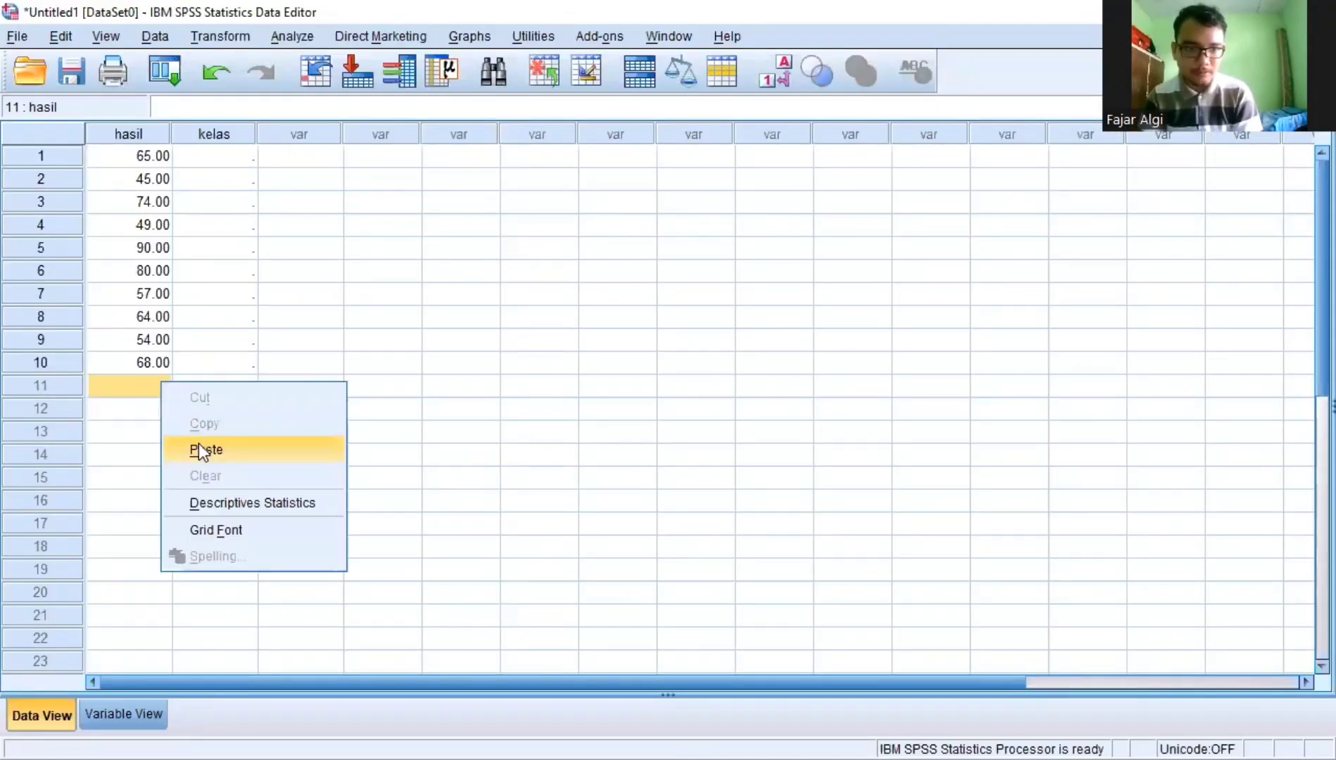
{"action": "left_click", "coordinate": [201, 450]}
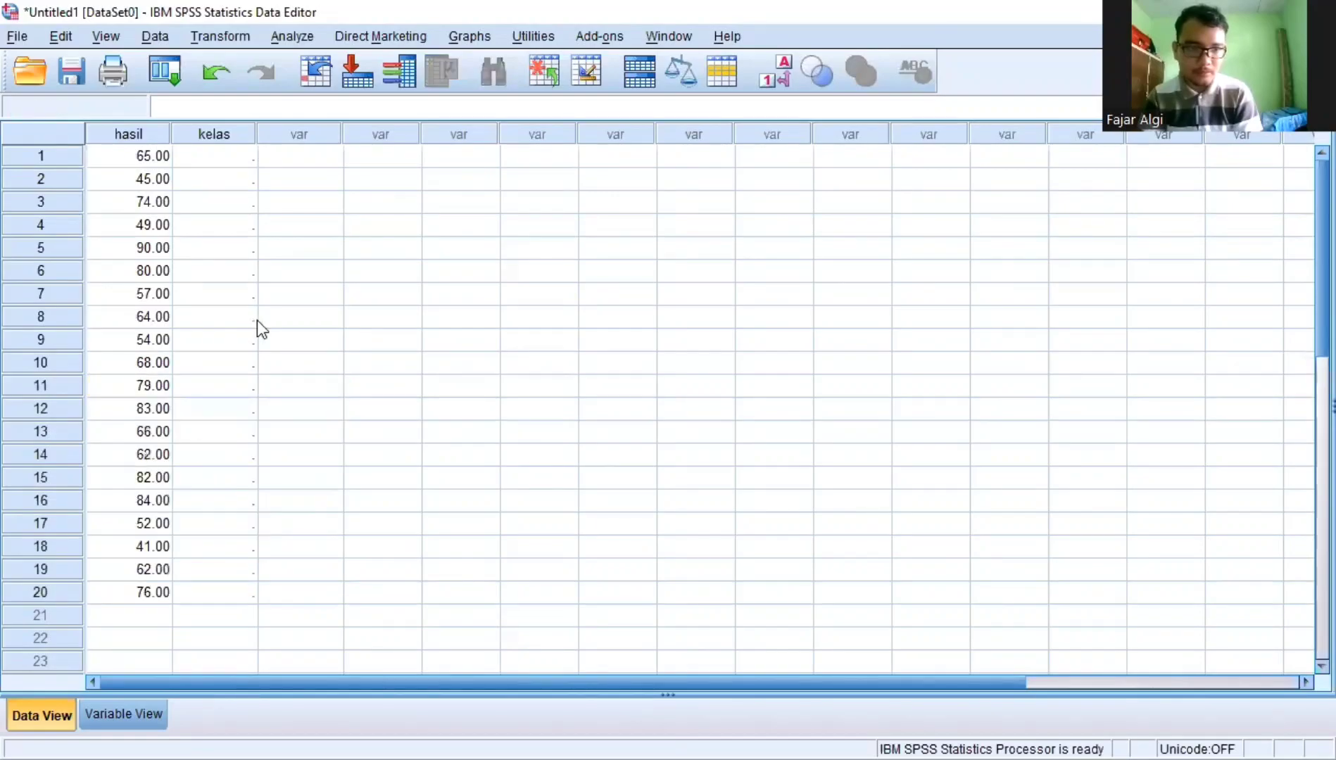
Check the value labels defined for the kelas variable and return to the data
{"action": "left_click", "coordinate": [138, 715]}
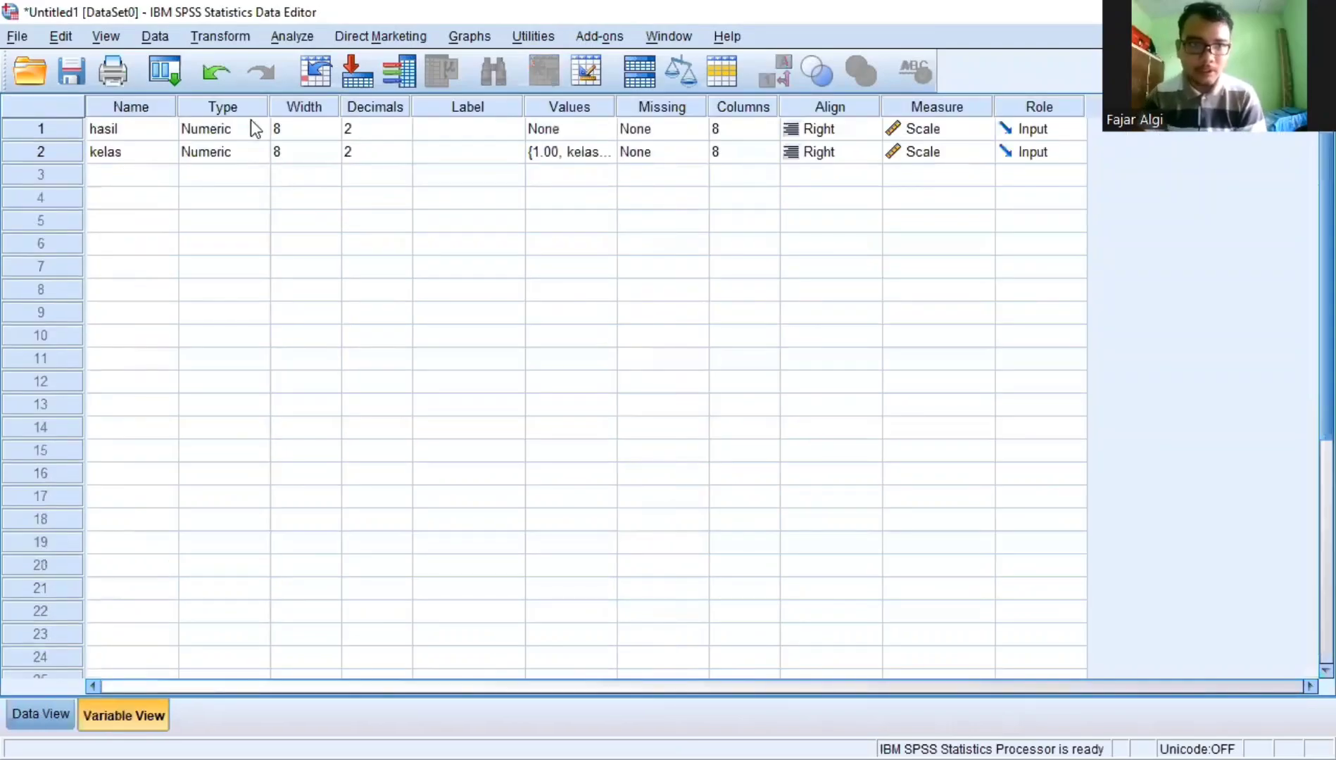
{"action": "left_click", "coordinate": [604, 152]}
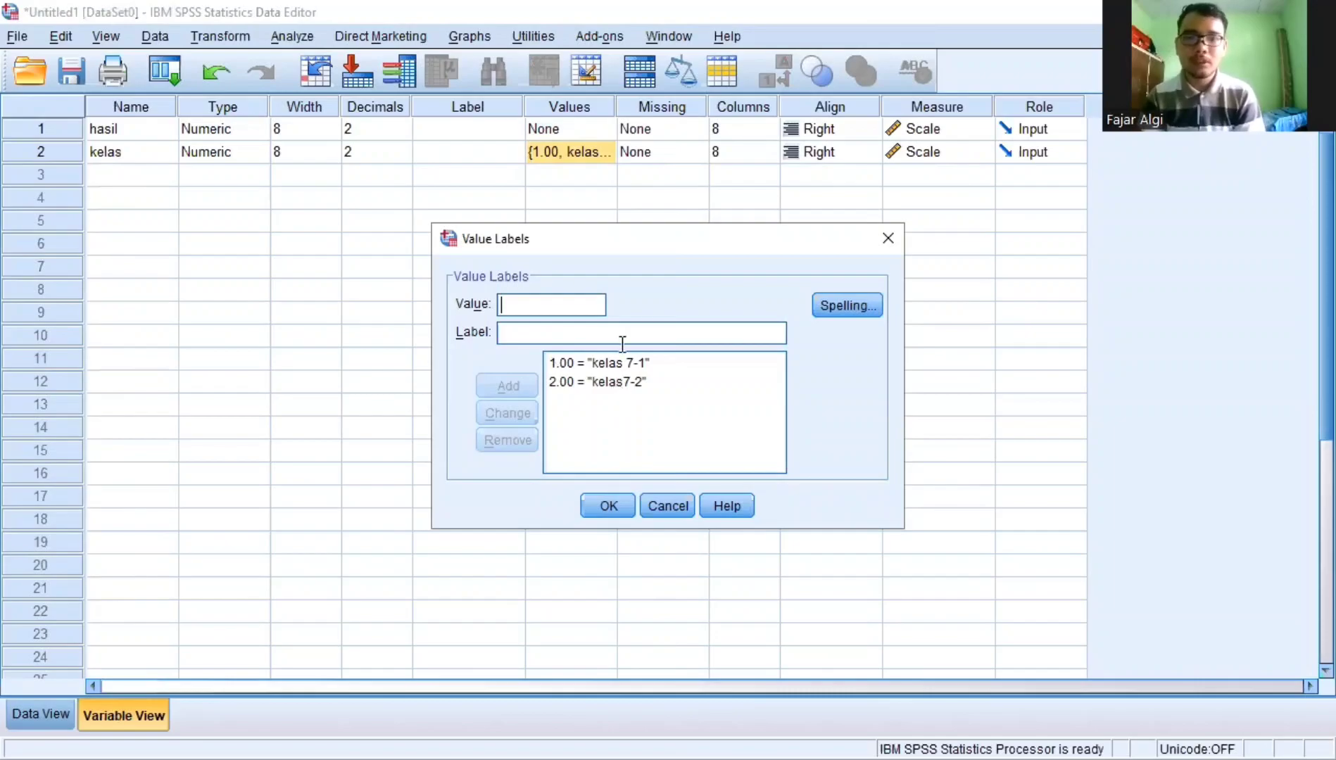
{"action": "left_click", "coordinate": [629, 516]}
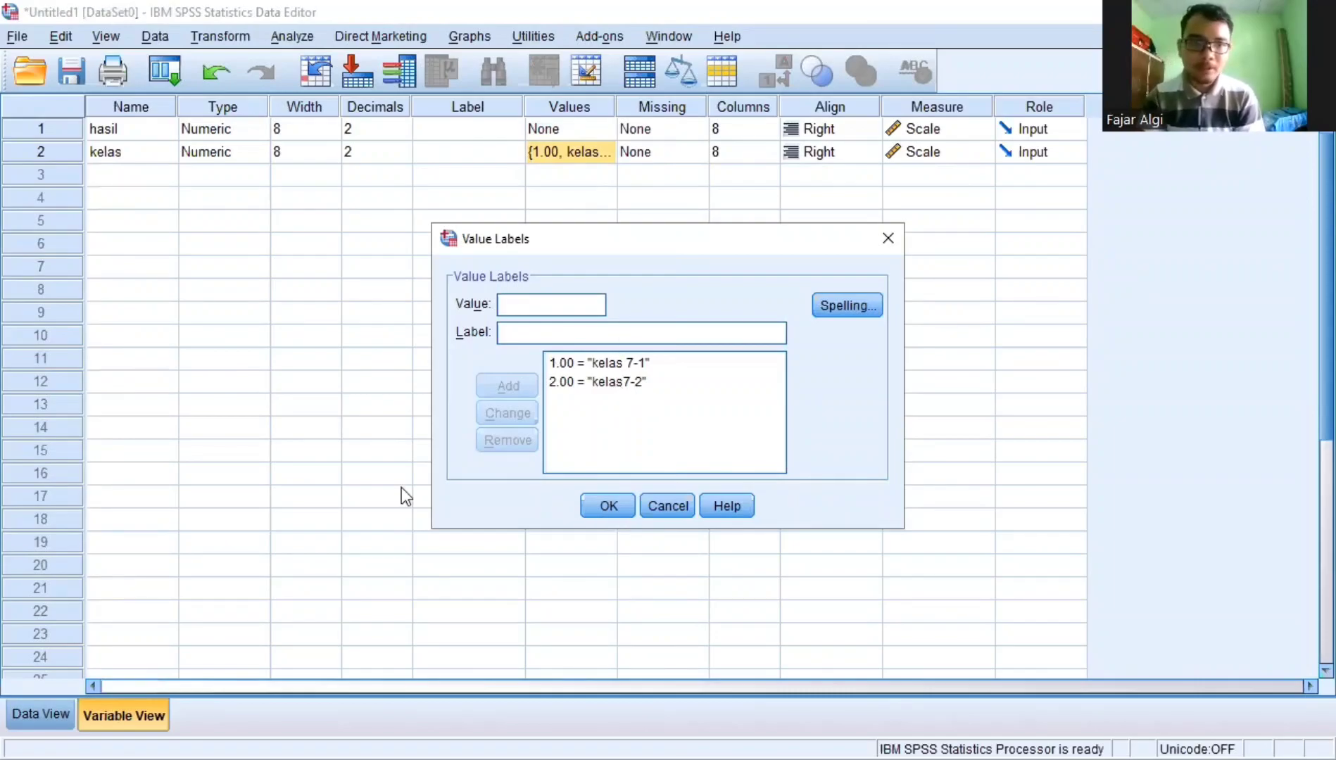
{"action": "left_click", "coordinate": [60, 716]}
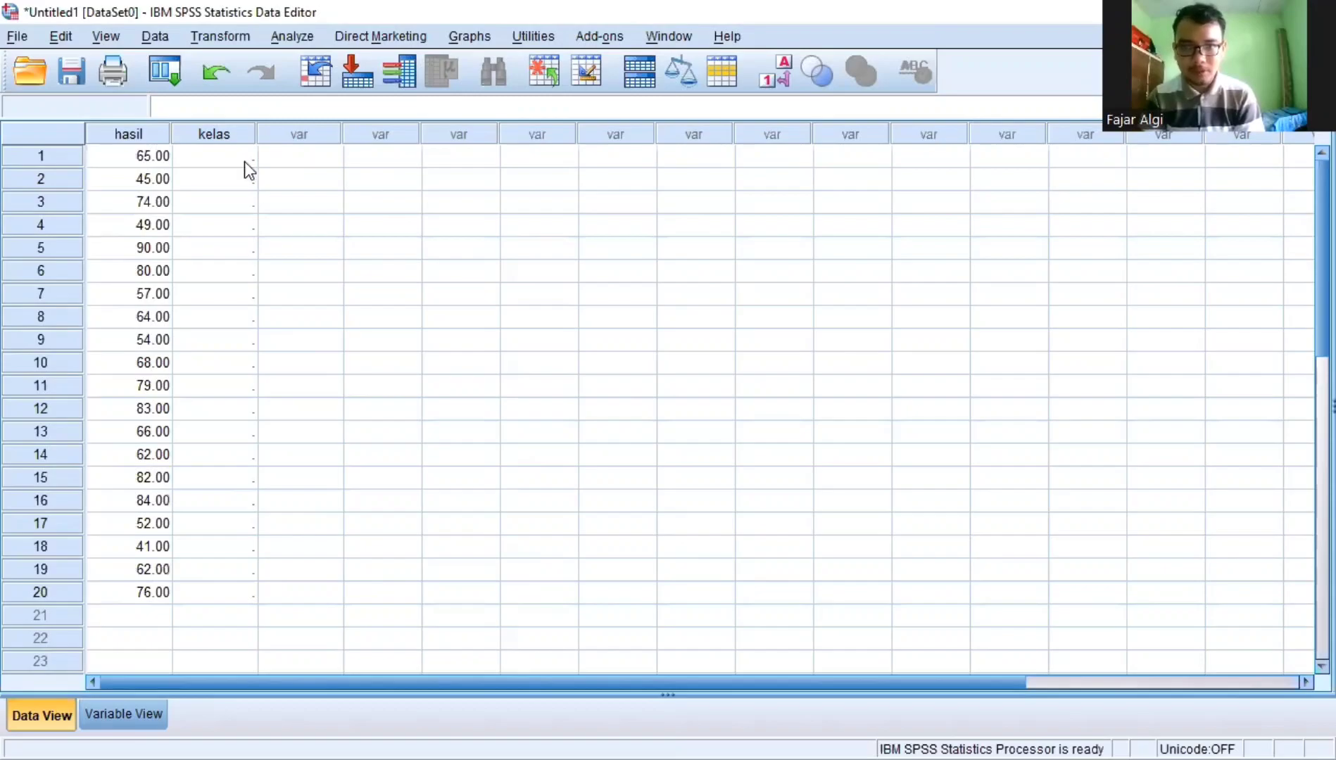
Enter the class code 1 in the kelas column for rows 1 to 10
{"action": "left_click", "coordinate": [244, 161]}
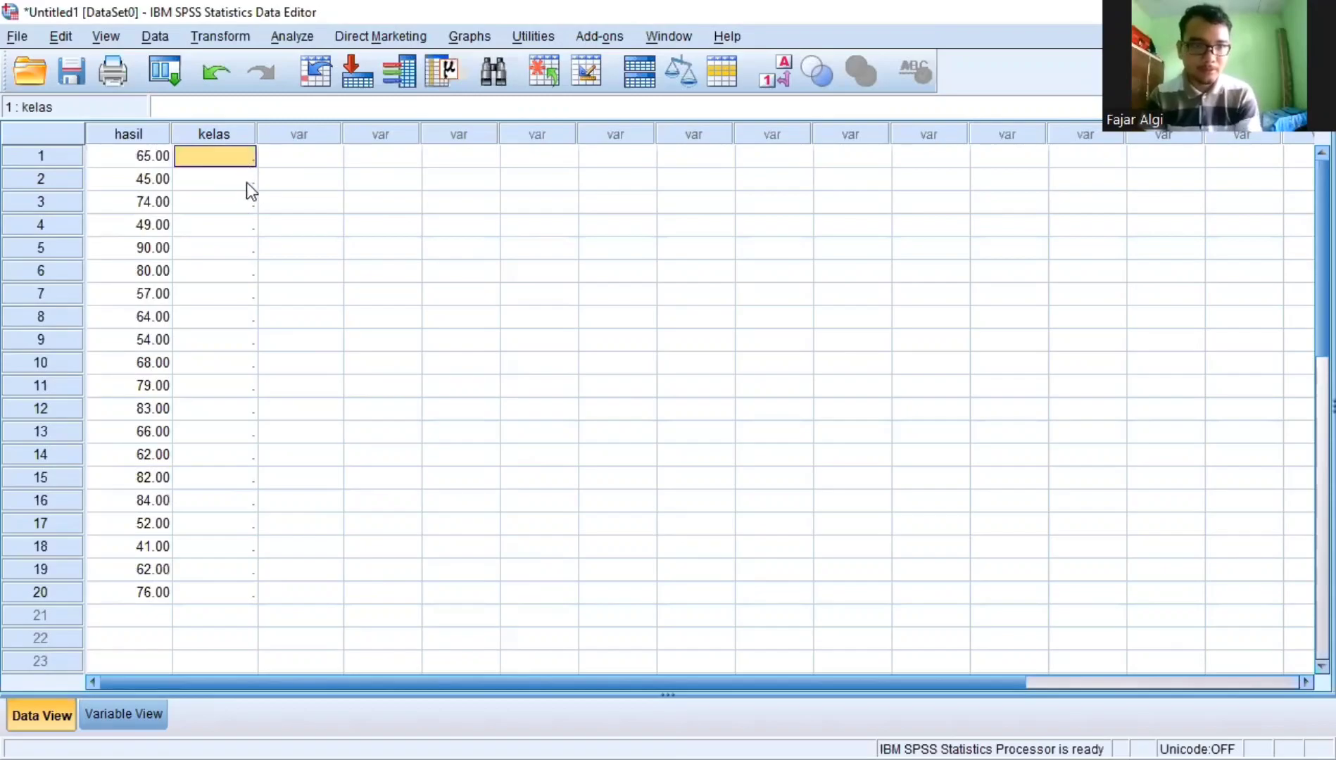
{"action": "type", "text": "1"}
{"action": "key", "text": "Return"}
{"action": "type", "text": "1"}
{"action": "key", "text": "Return"}
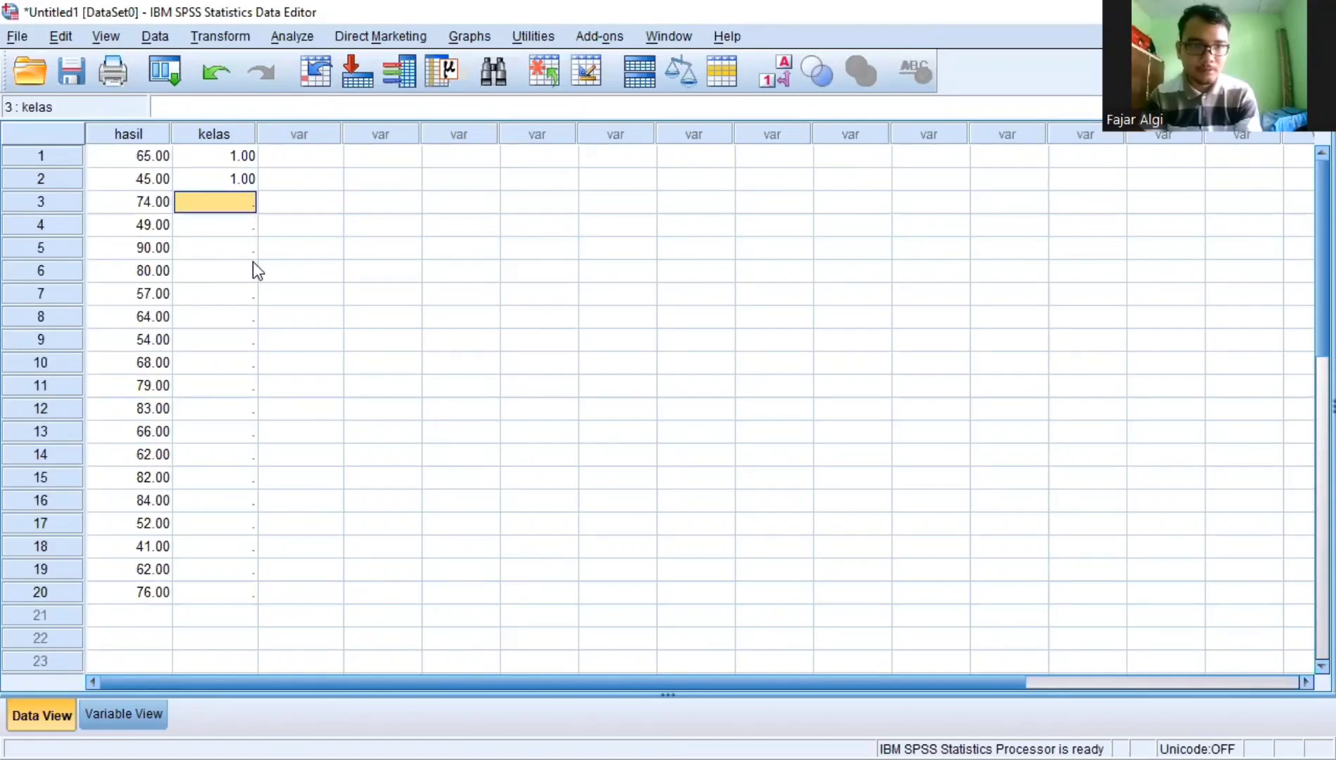
{"action": "type", "text": "1"}
{"action": "key", "text": "Return"}
{"action": "type", "text": "1"}
{"action": "key", "text": "Return"}
{"action": "key", "text": "Return"}
{"action": "type", "text": "1"}
{"action": "left_click", "coordinate": [250, 248]}
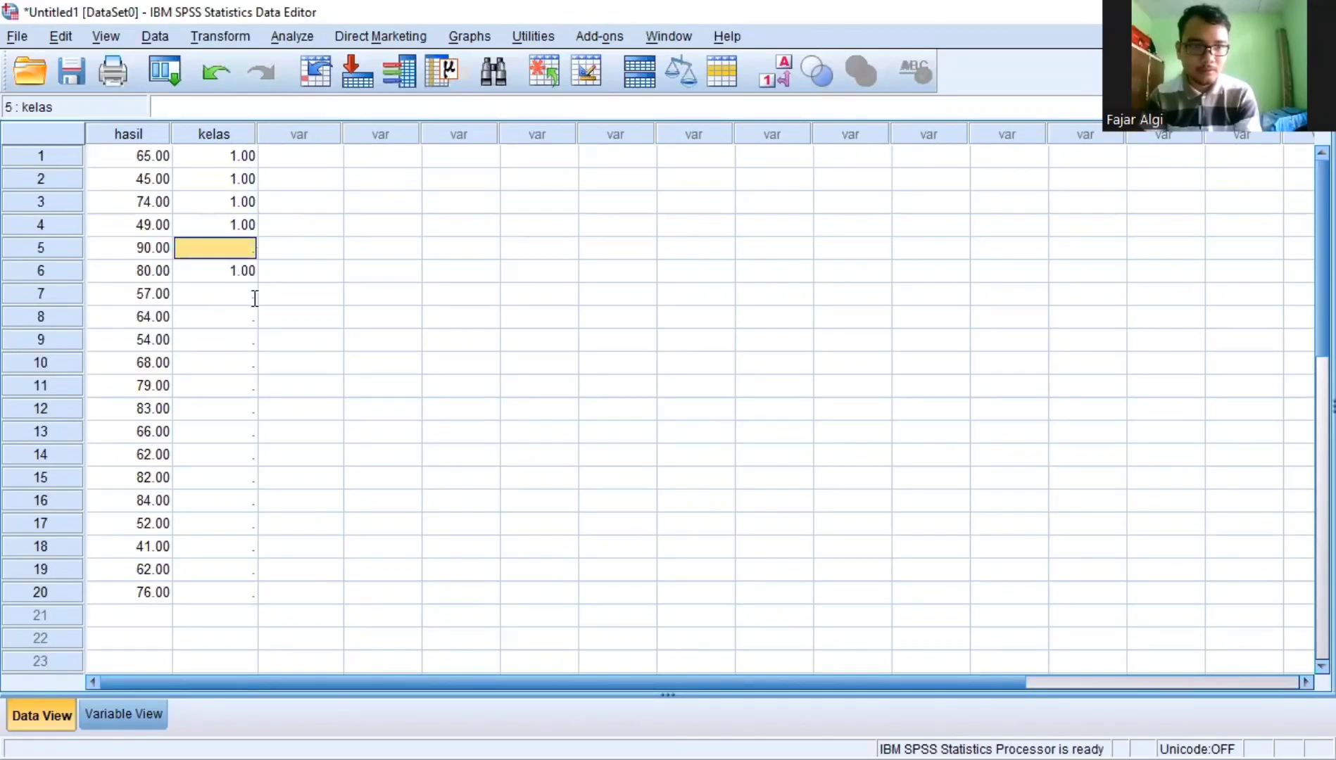
{"action": "type", "text": "1"}
{"action": "key", "text": "Return"}
{"action": "key", "text": "Return"}
{"action": "type", "text": "1"}
{"action": "key", "text": "Return"}
{"action": "type", "text": "1"}
{"action": "key", "text": "Return"}
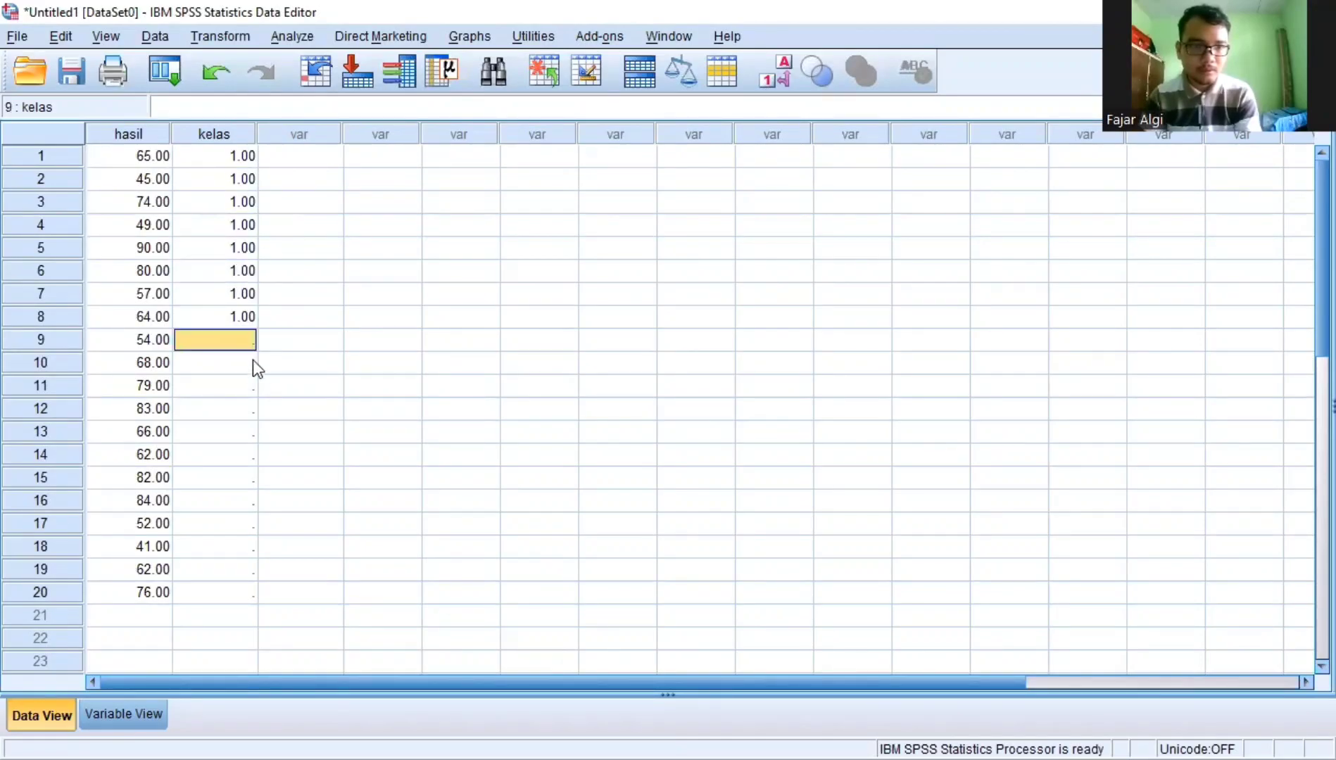
{"action": "type", "text": "1"}
{"action": "key", "text": "Return"}
{"action": "type", "text": "1"}
{"action": "key", "text": "Return"}
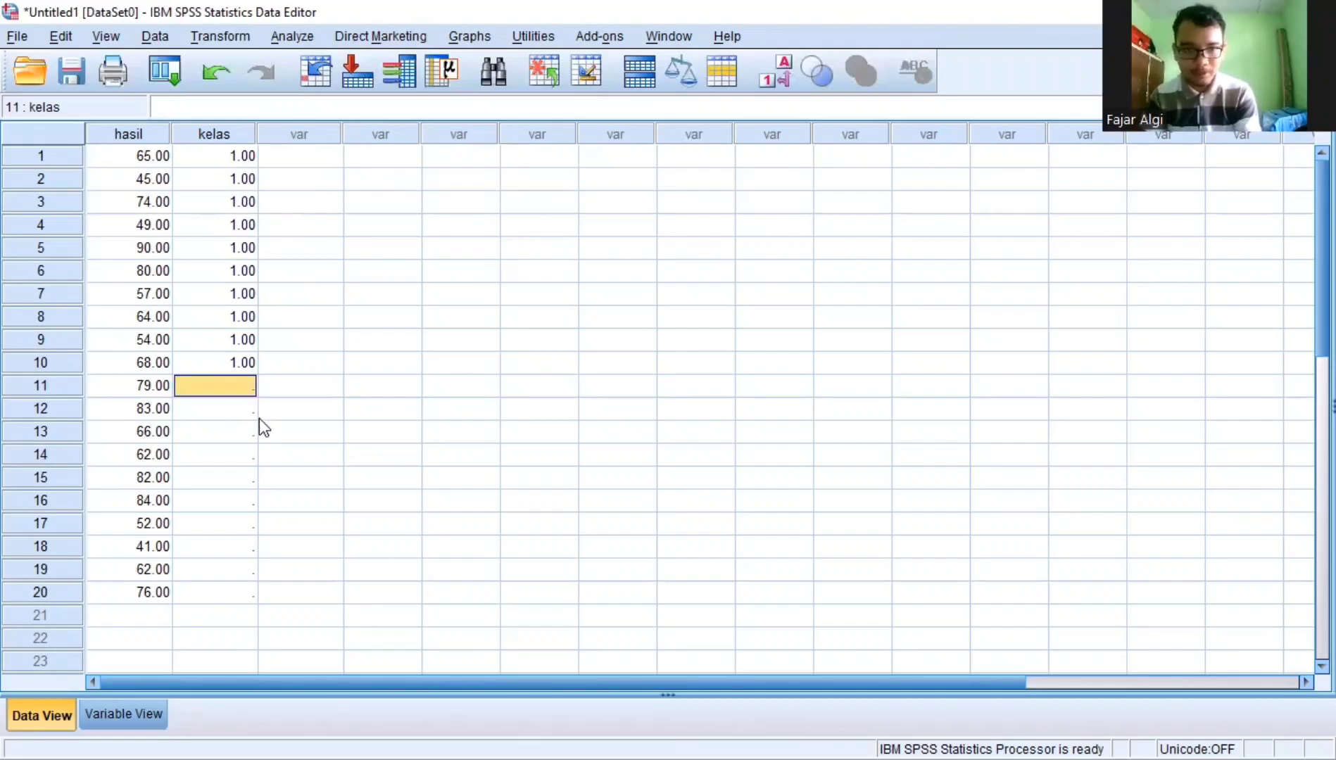
Enter the class code 2 in the kelas column for rows 11 to 20
{"action": "type", "text": "2"}
{"action": "key", "text": "Return"}
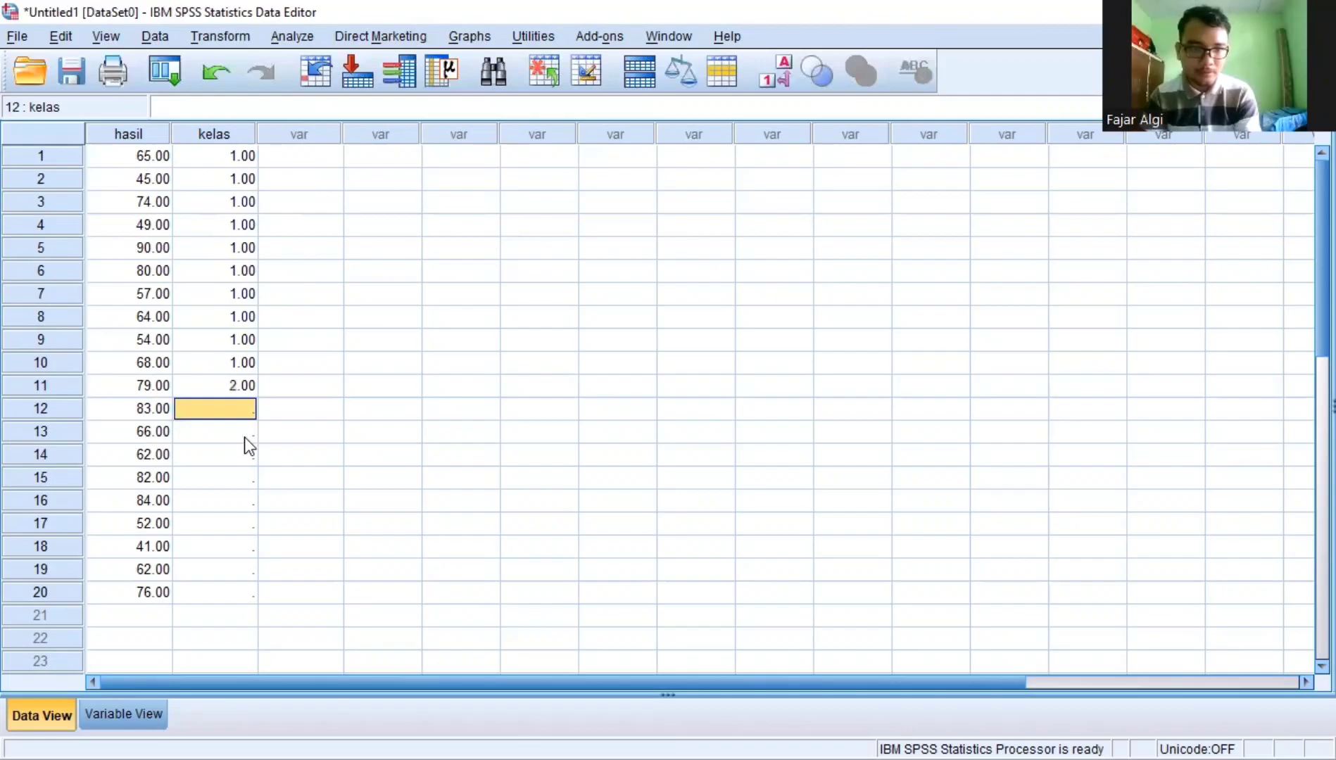
{"action": "type", "text": "2"}
{"action": "key", "text": "Return"}
{"action": "type", "text": "2"}
{"action": "key", "text": "Return"}
{"action": "type", "text": "2"}
{"action": "key", "text": "Return"}
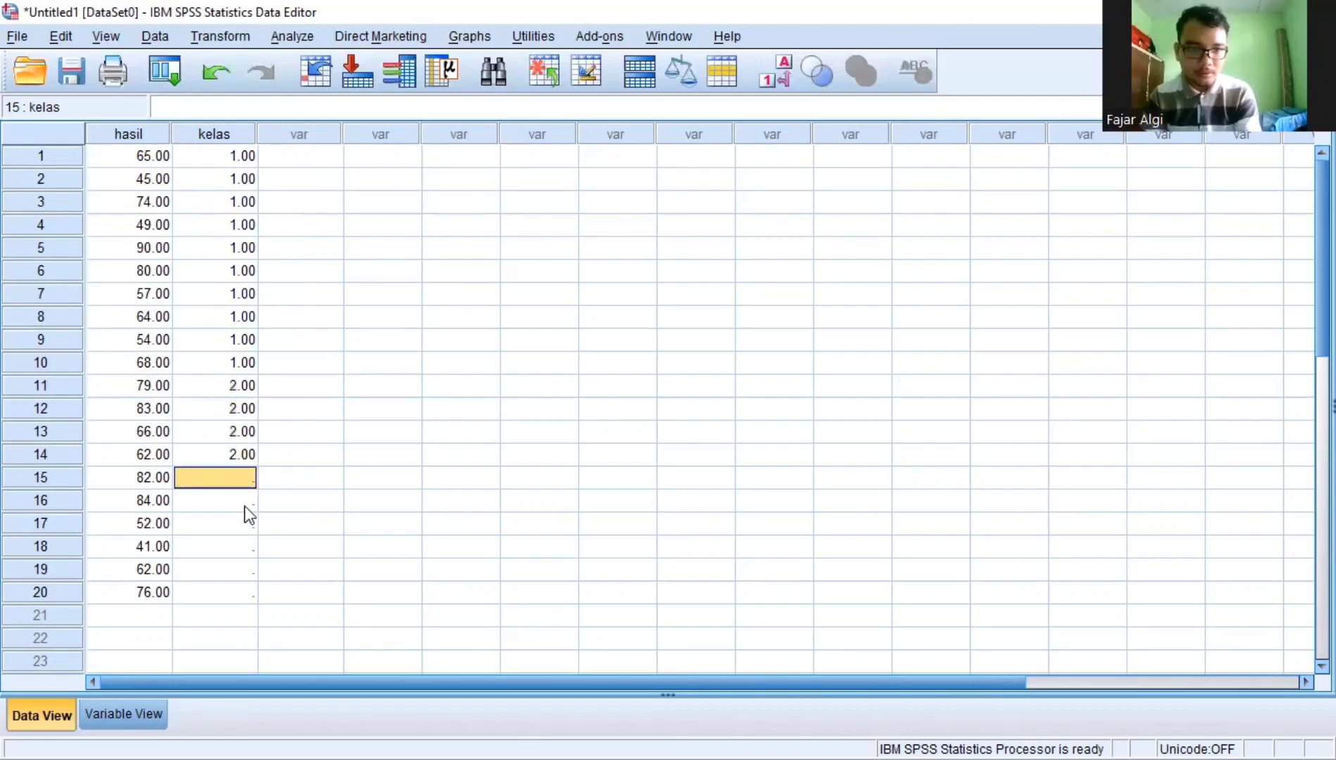
{"action": "type", "text": "2"}
{"action": "key", "text": "Return"}
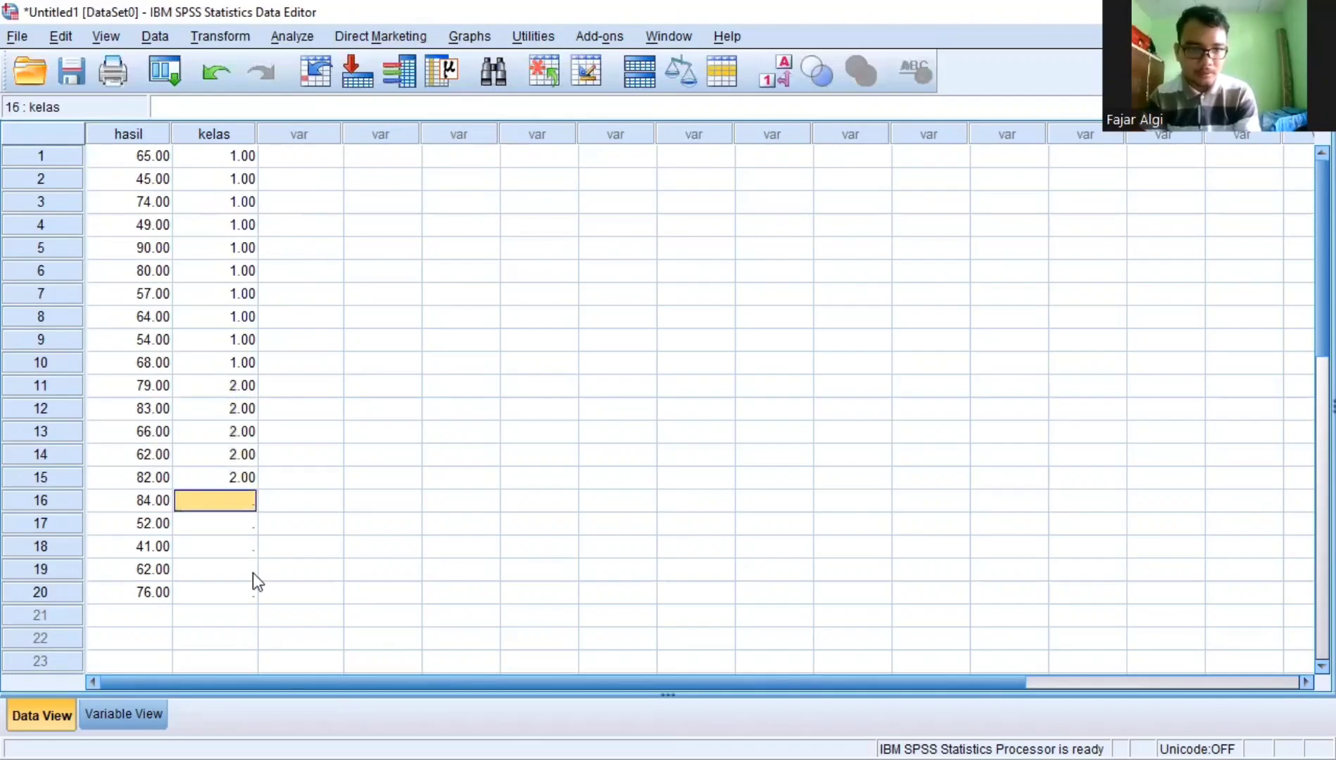
{"action": "type", "text": "2"}
{"action": "key", "text": "Return"}
{"action": "type", "text": "2"}
{"action": "key", "text": "Return"}
{"action": "type", "text": "2"}
{"action": "key", "text": "Return"}
{"action": "type", "text": "2"}
{"action": "key", "text": "Return"}
{"action": "type", "text": "2"}
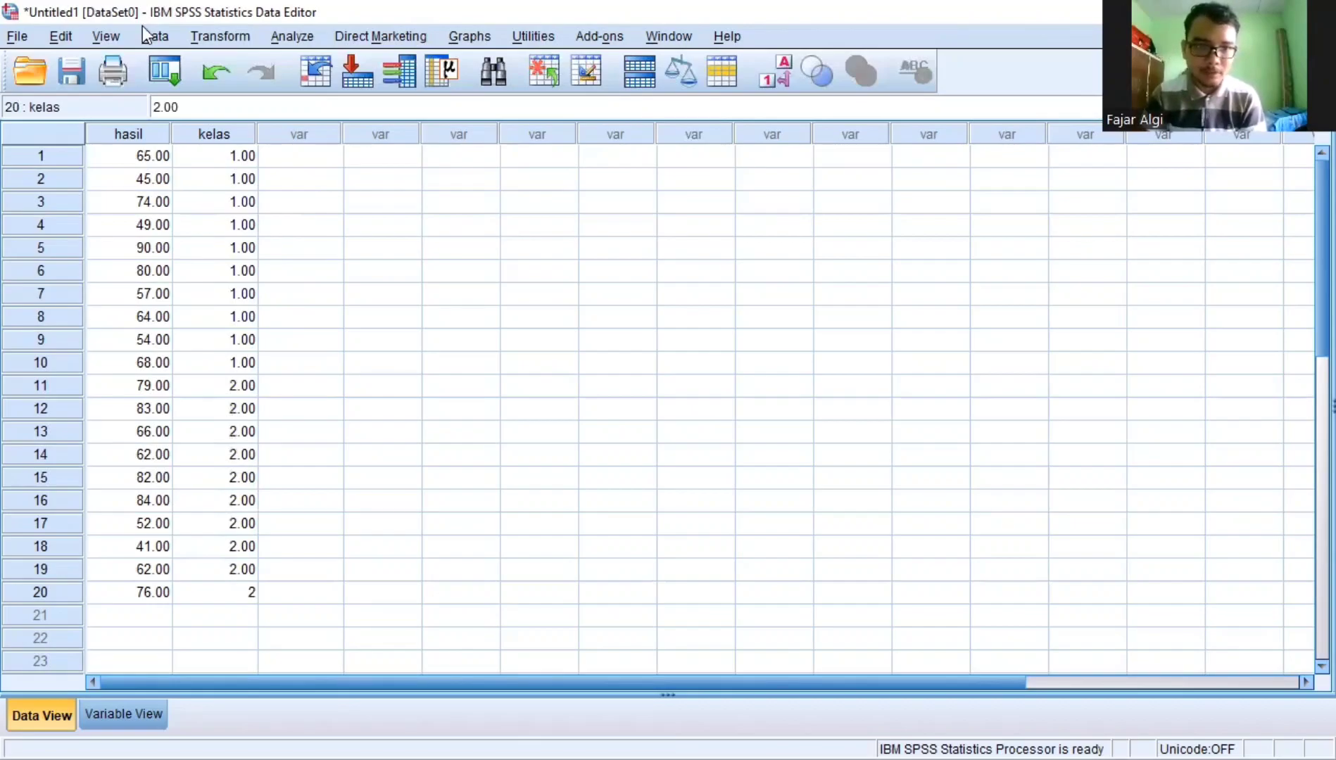
Set up a nonparametric two-independent-samples test with hasil as the test variable and kelas as the grouping variable
{"action": "left_click", "coordinate": [292, 36]}
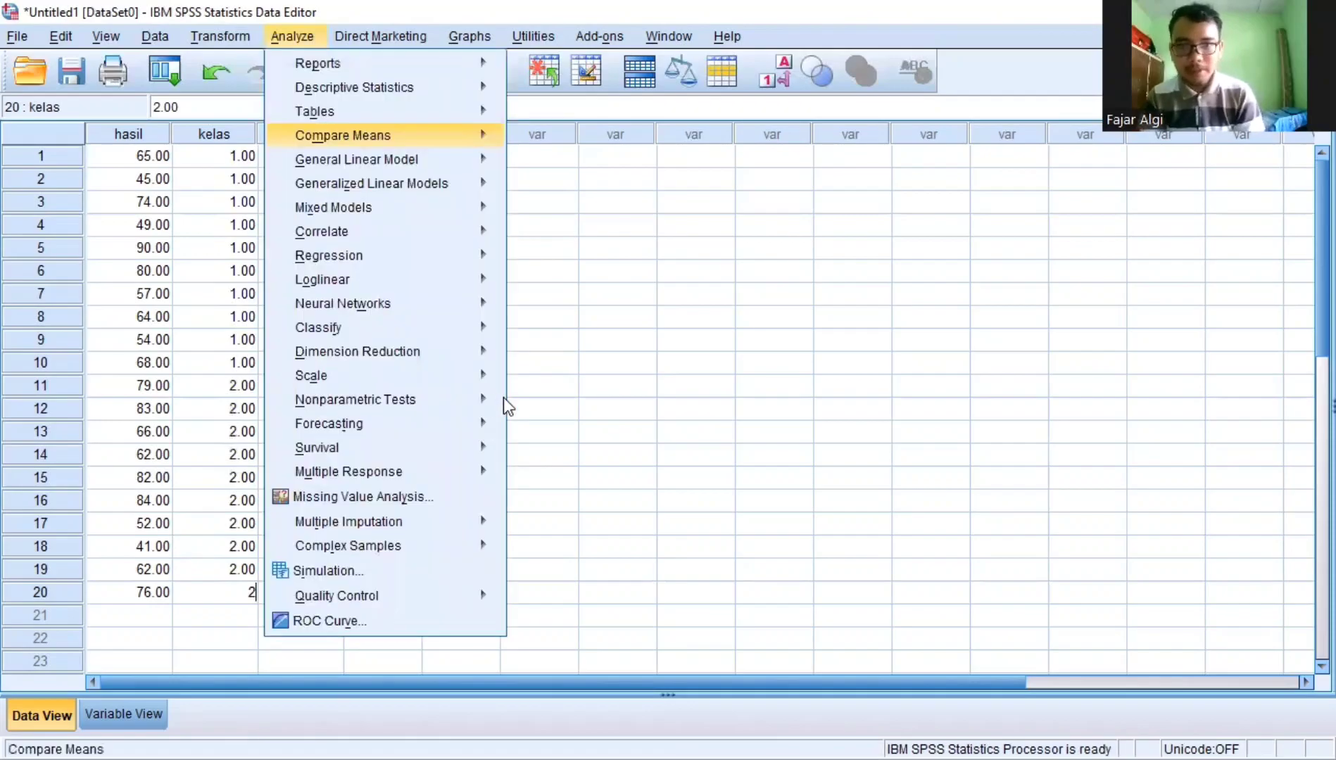
{"action": "mouse_move", "coordinate": [498, 400]}
{"action": "mouse_move", "coordinate": [630, 486]}
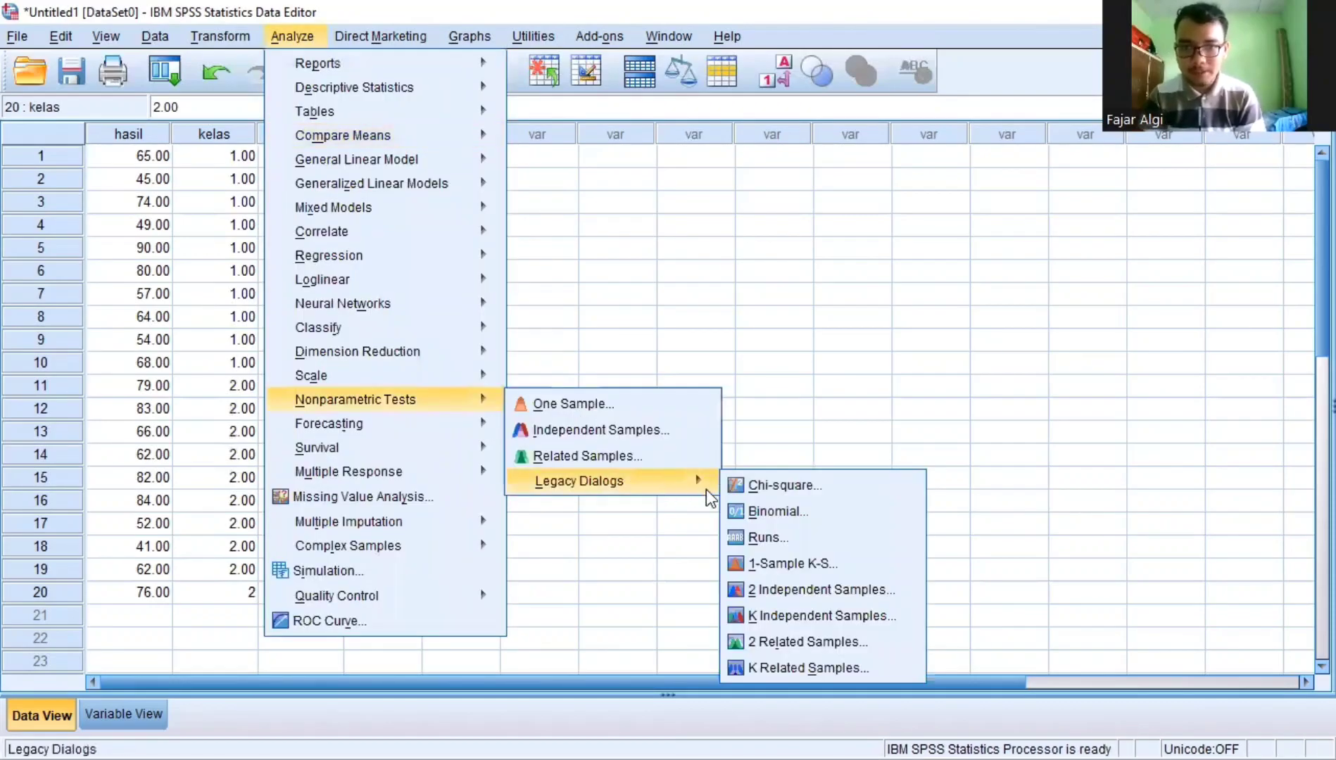
{"action": "left_click", "coordinate": [786, 597]}
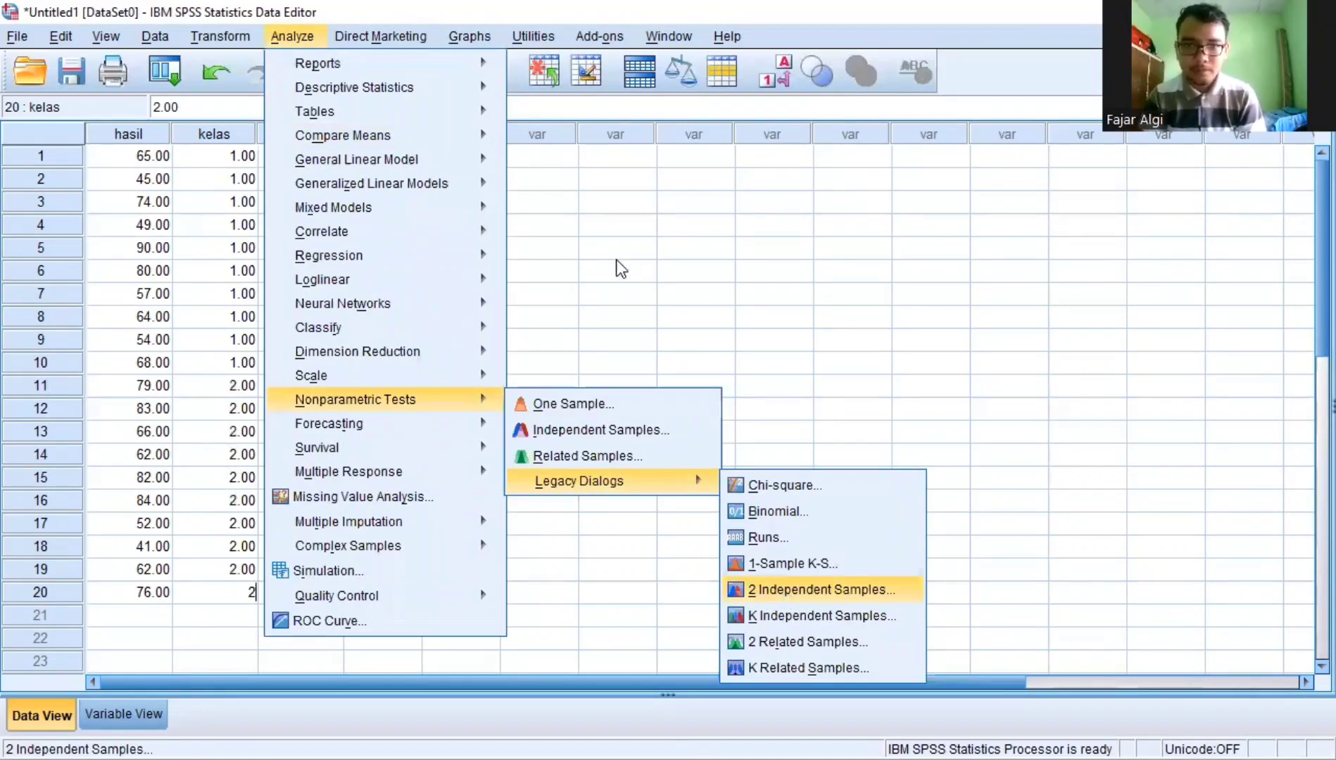
{"action": "left_click_drag", "start_coordinate": [542, 273], "coordinate": [676, 282]}
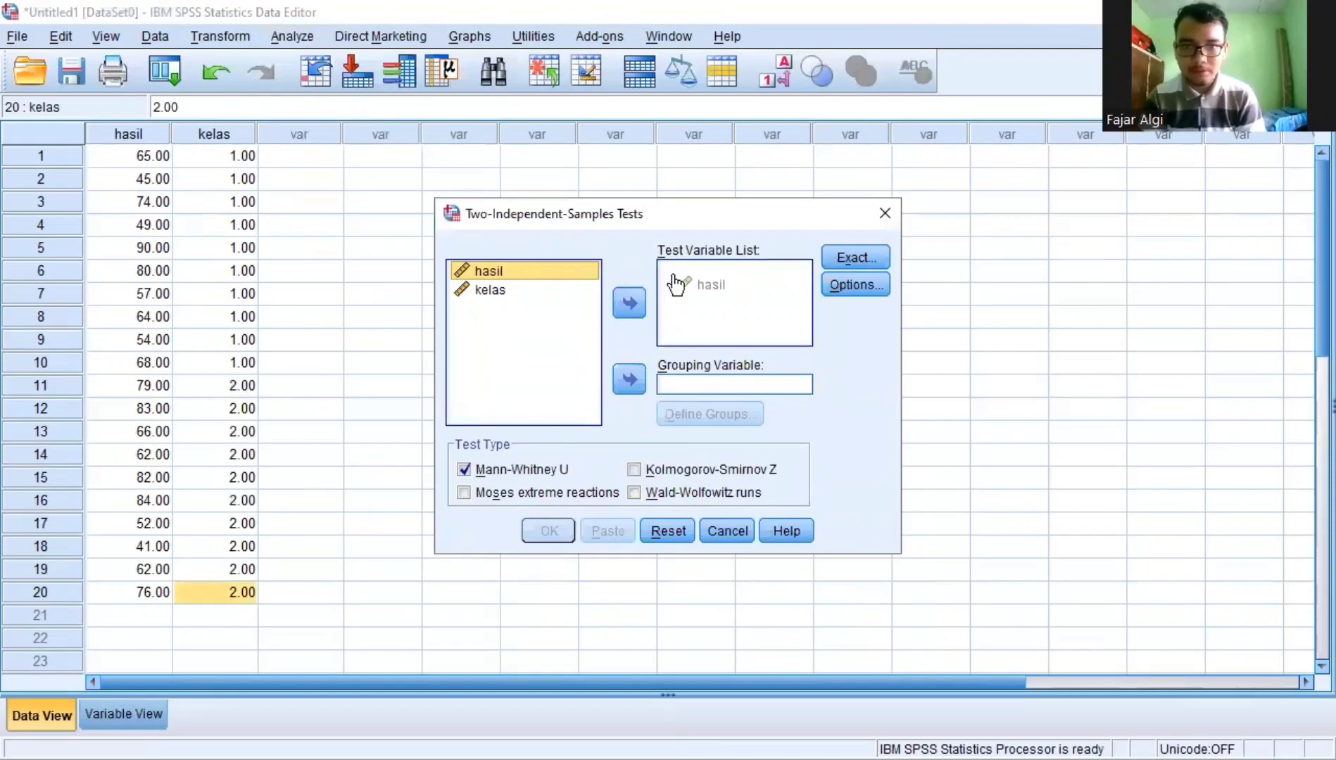
{"action": "left_click_drag", "start_coordinate": [676, 281], "coordinate": [675, 282]}
{"action": "left_click_drag", "start_coordinate": [516, 270], "coordinate": [690, 387]}
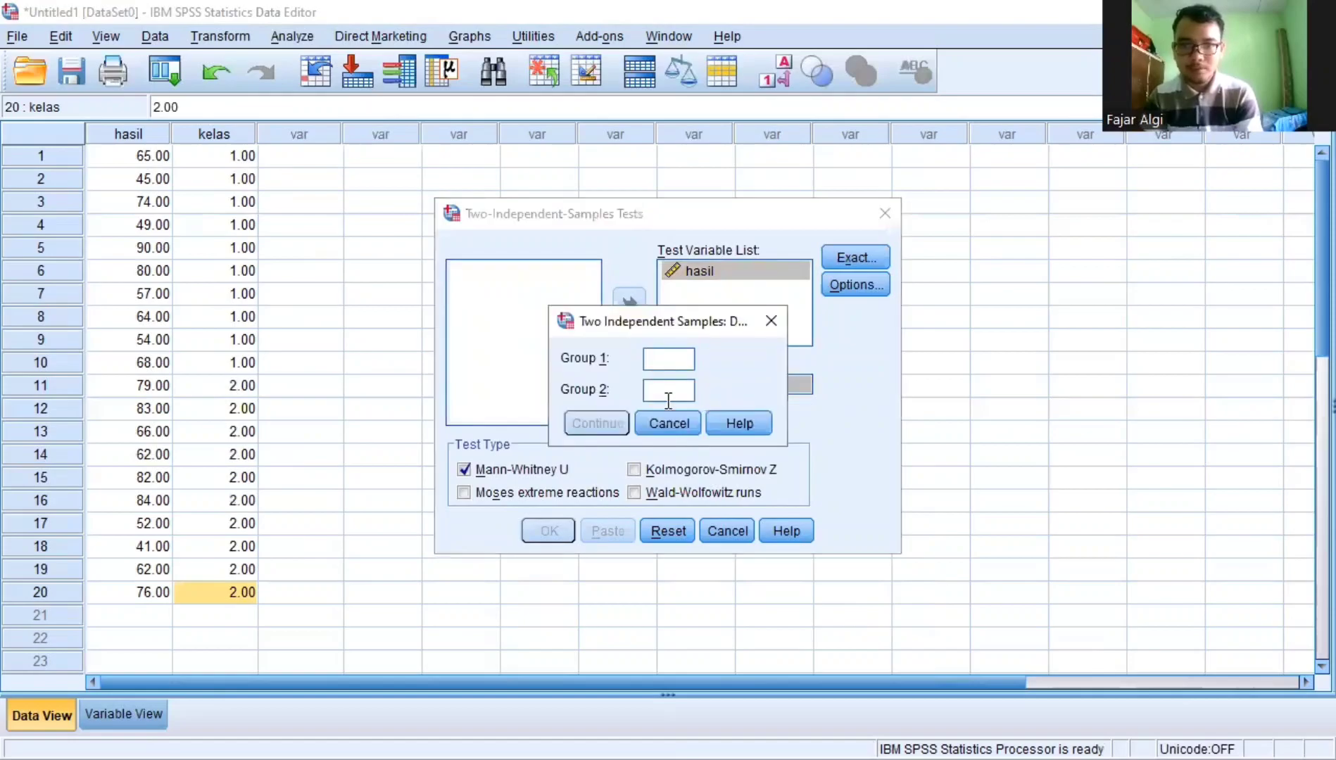
Define the kelas groups as 1 and 2 and run the Mann-Whitney U test
{"action": "type", "text": "1"}
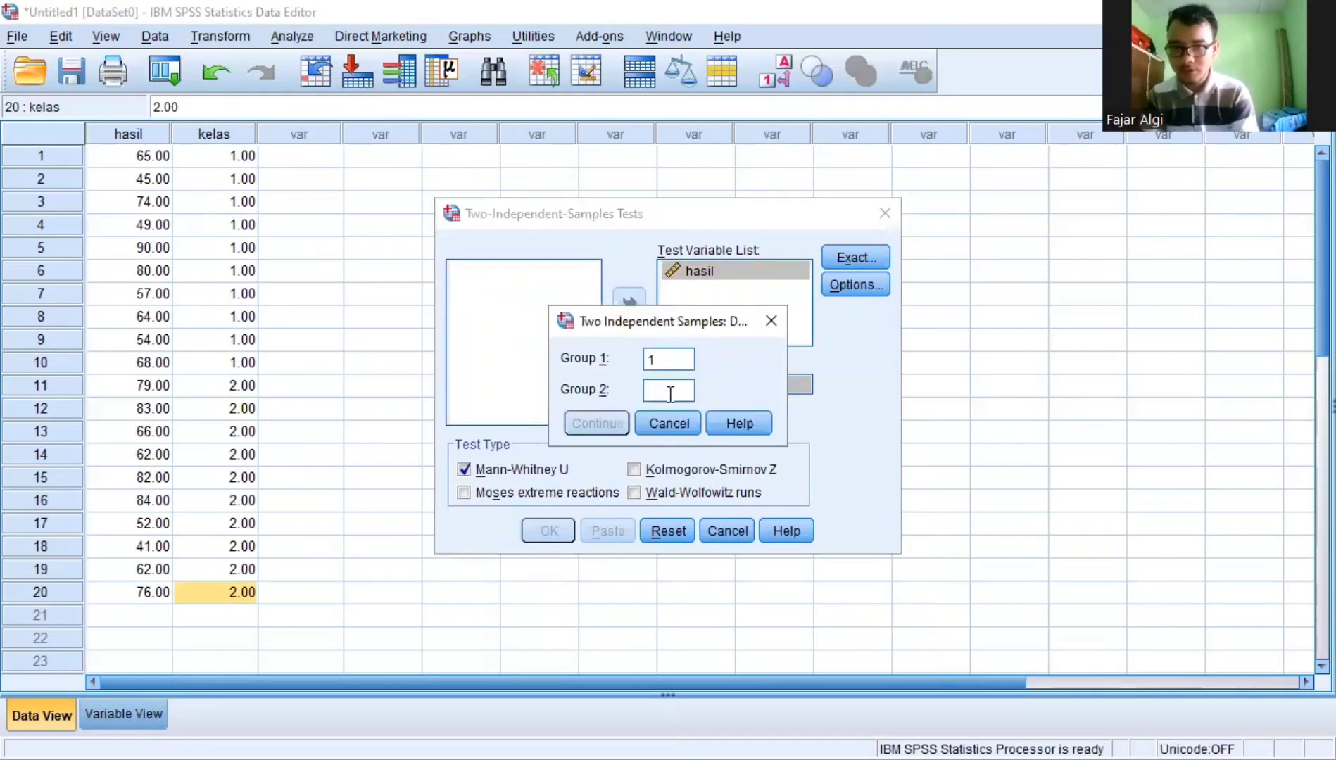
{"action": "left_click", "coordinate": [670, 394]}
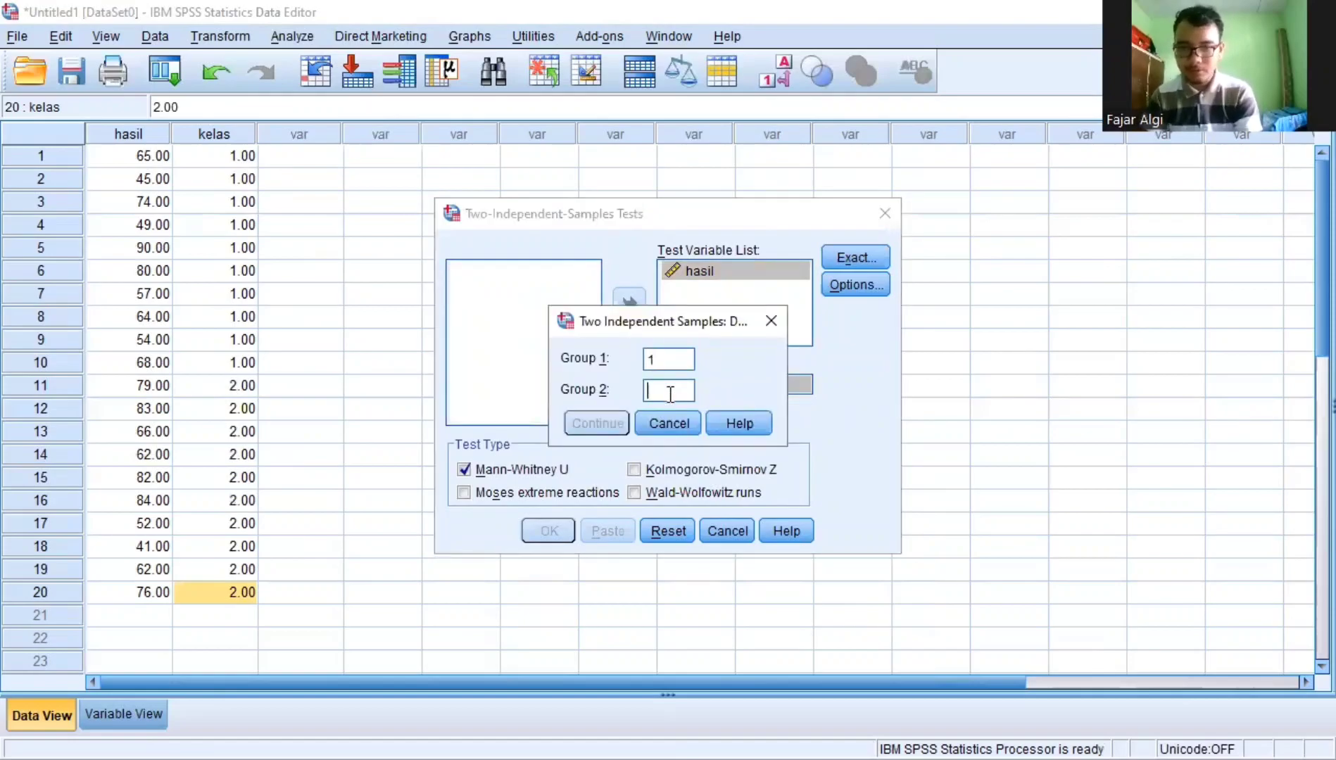
{"action": "type", "text": "2"}
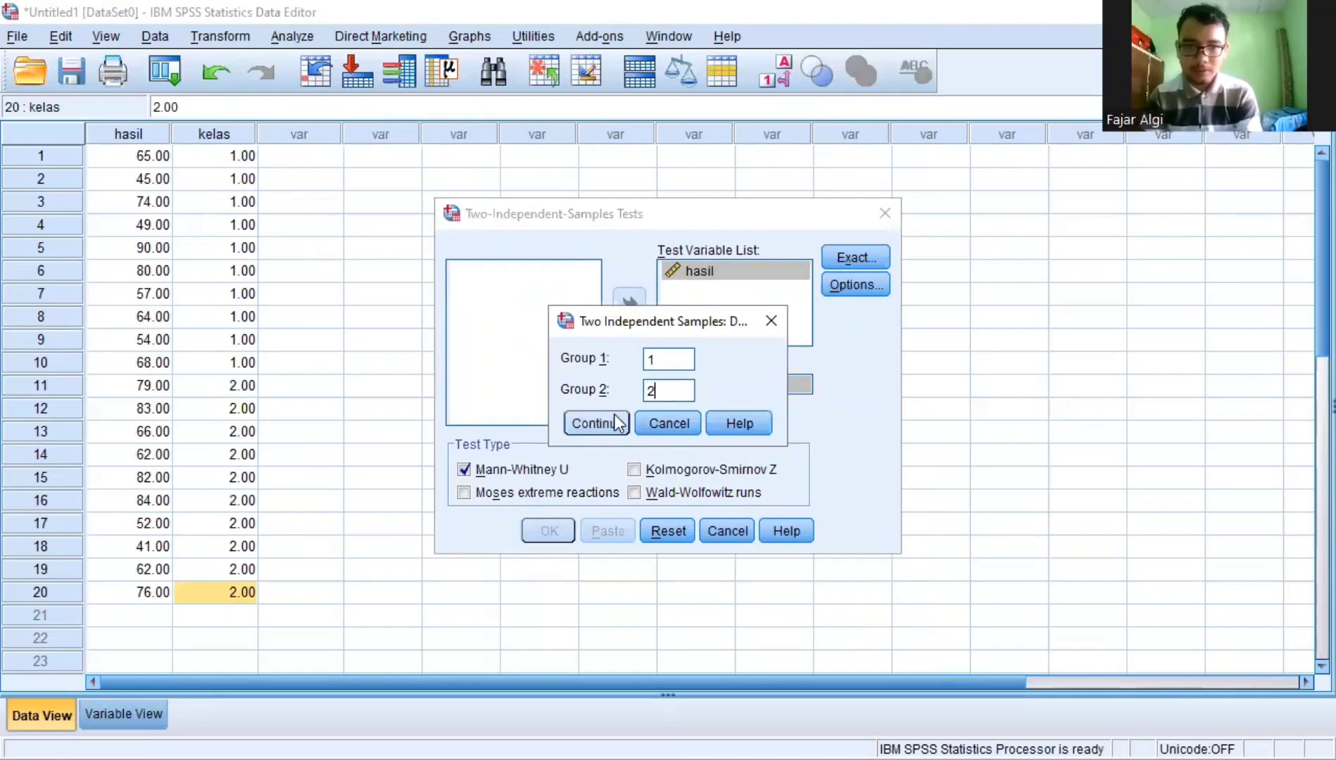
{"action": "left_click", "coordinate": [616, 423]}
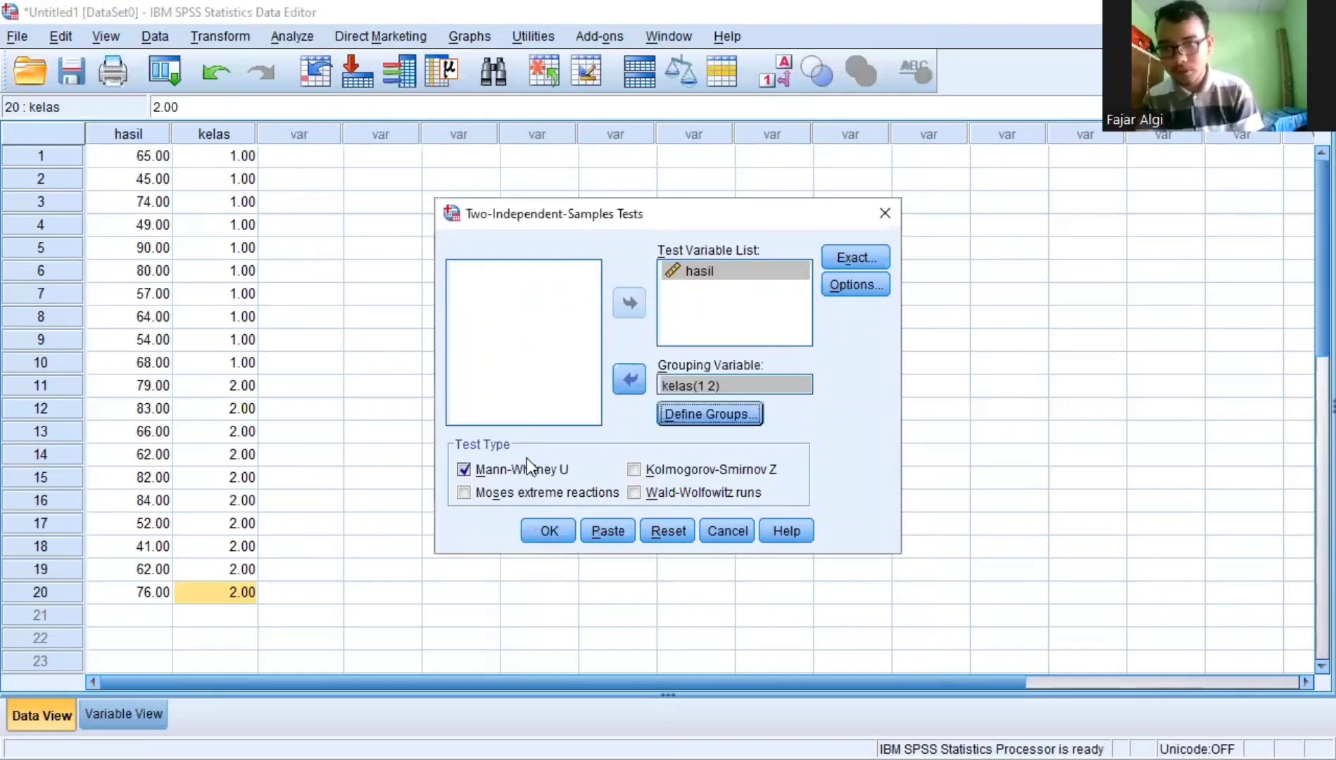
{"action": "left_click", "coordinate": [549, 531]}
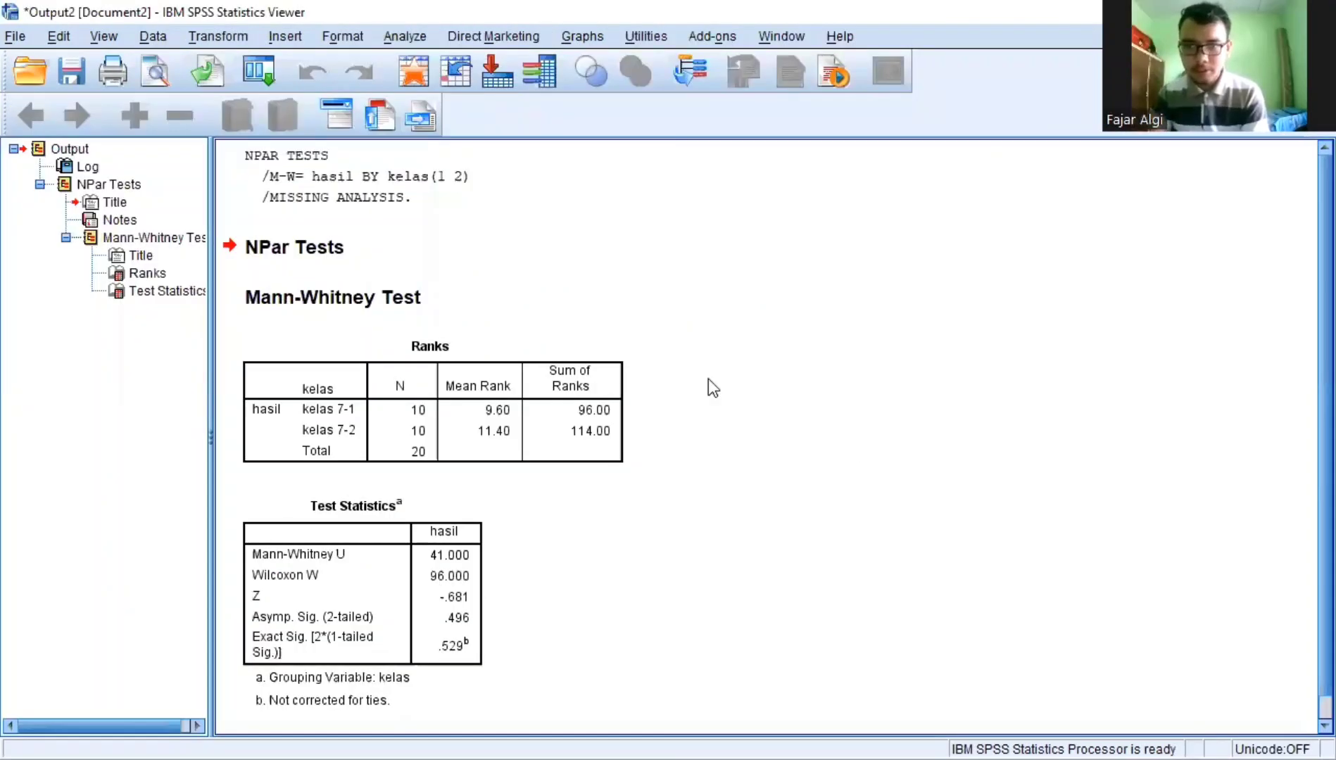
Examine the Mann-Whitney output, comparing the mean ranks of both classes and the significance values in the test statistics
{"action": "scroll", "coordinate": [596, 314], "scroll_direction": "down", "scroll_amount": 1}
{"action": "left_click", "coordinate": [597, 314]}
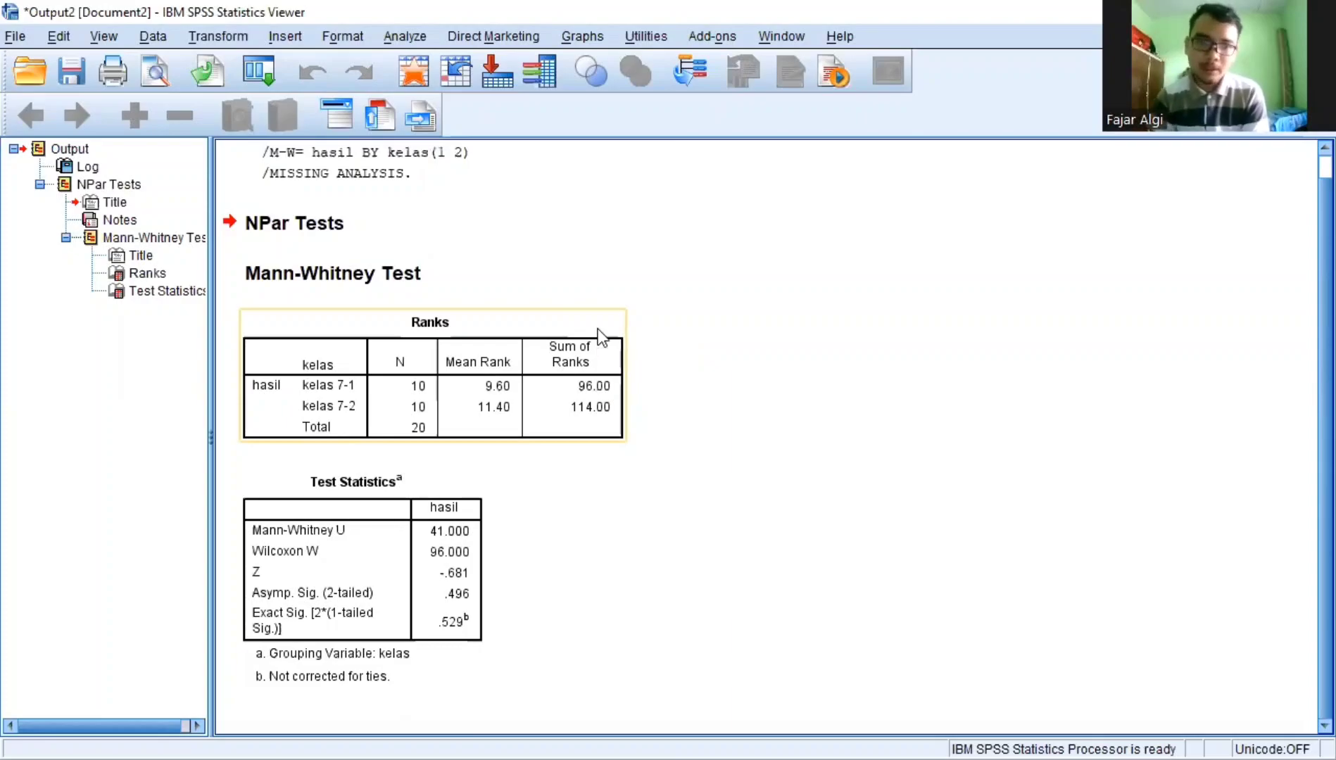
{"action": "left_click", "coordinate": [459, 556]}
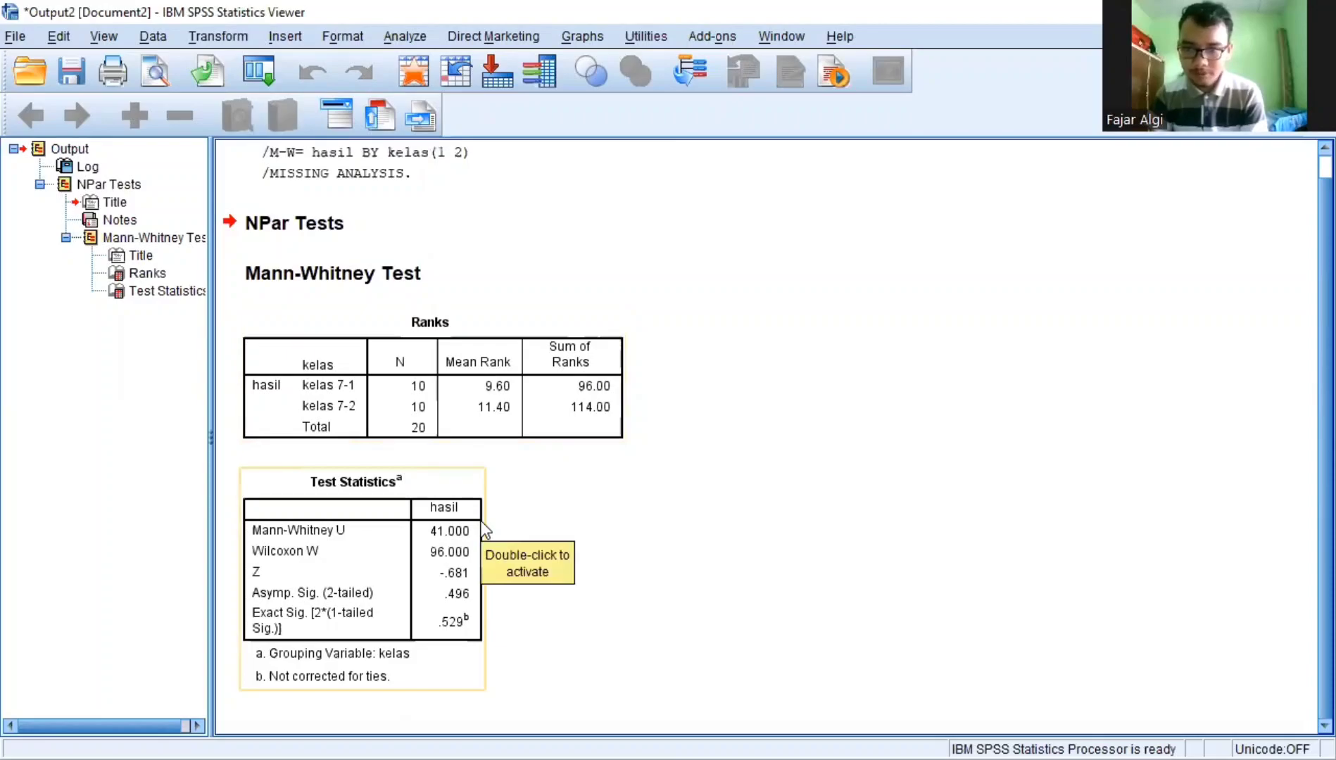
{"action": "left_click", "coordinate": [541, 445]}
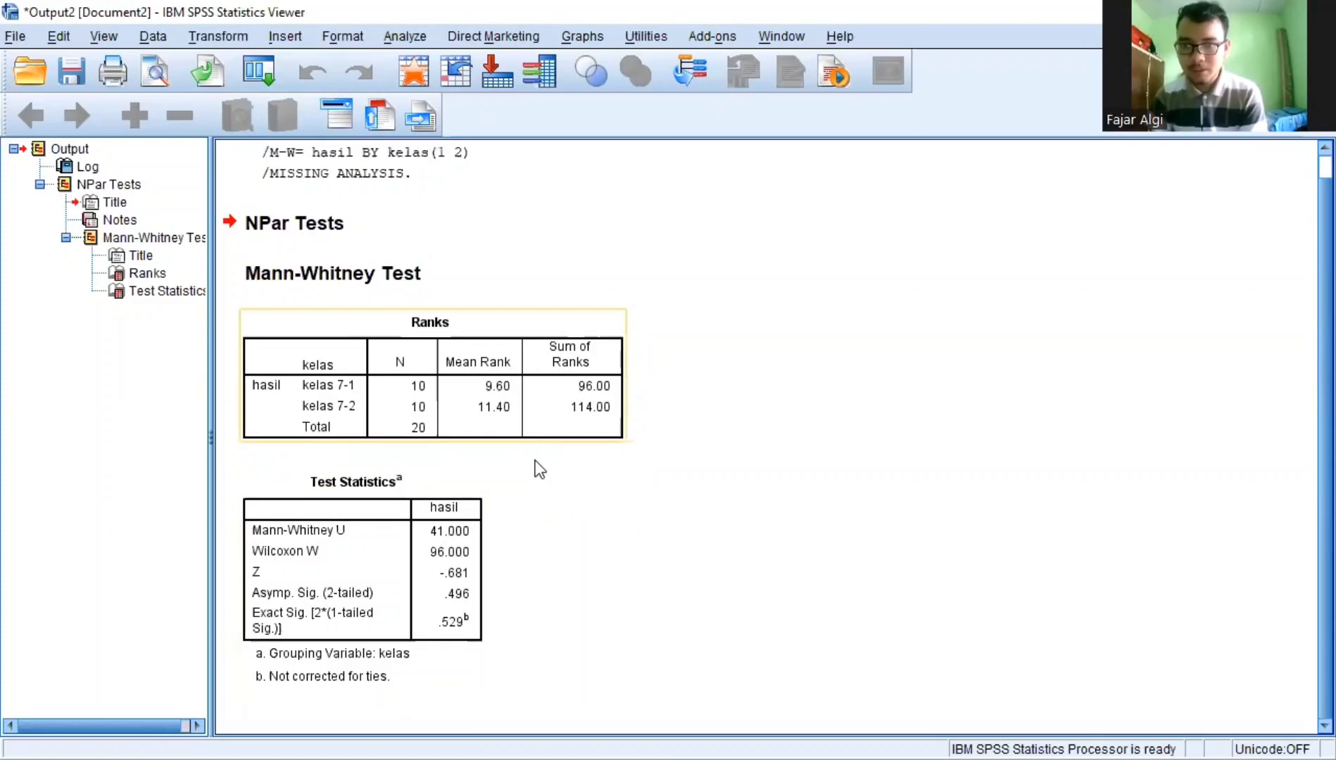
{"action": "left_click", "coordinate": [536, 542]}
{"action": "left_click", "coordinate": [398, 586]}
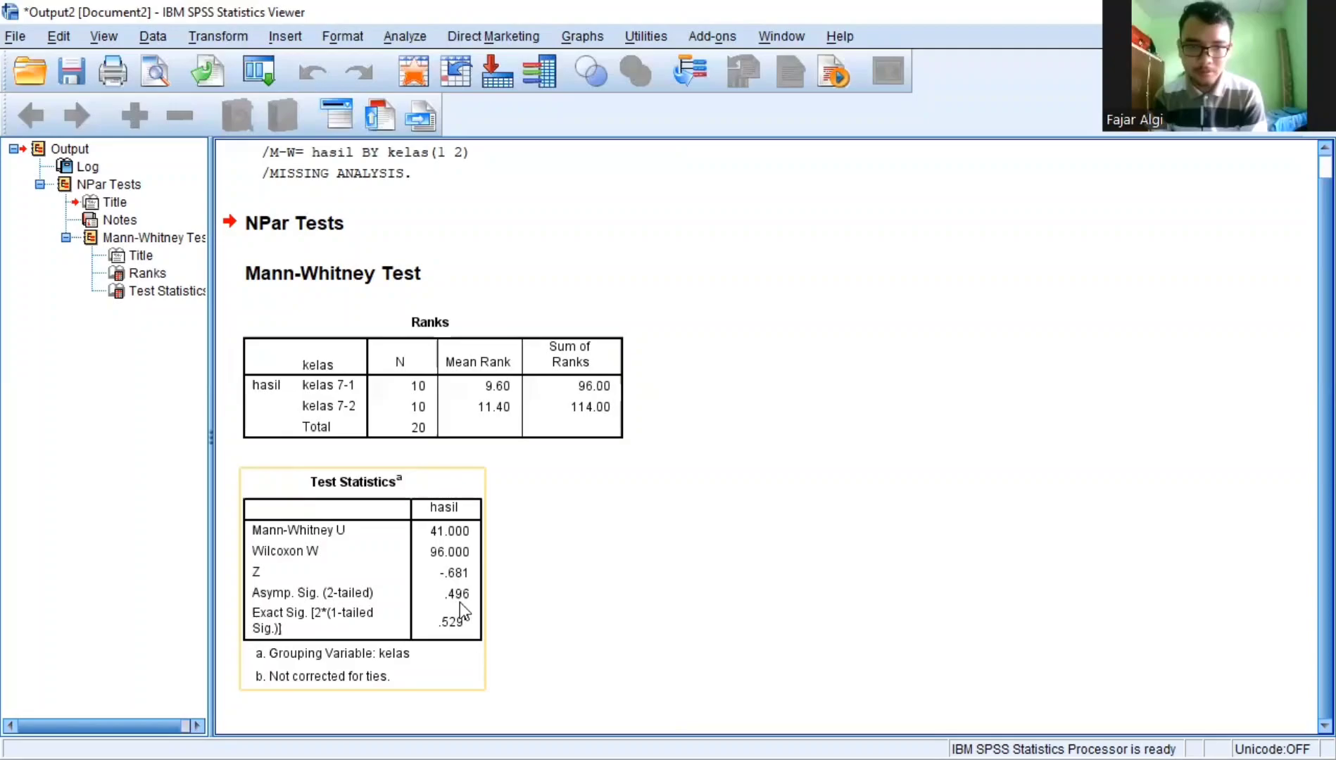
{"action": "left_click", "coordinate": [575, 567]}
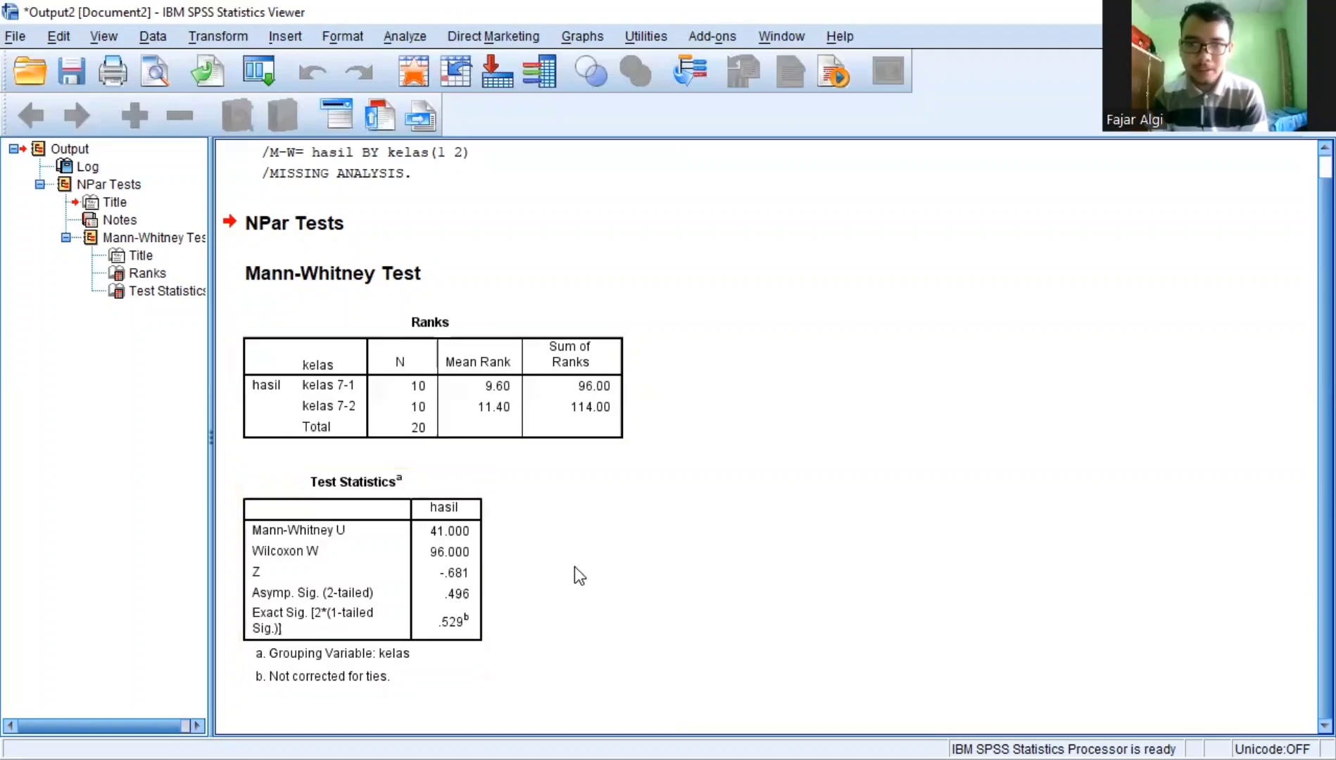